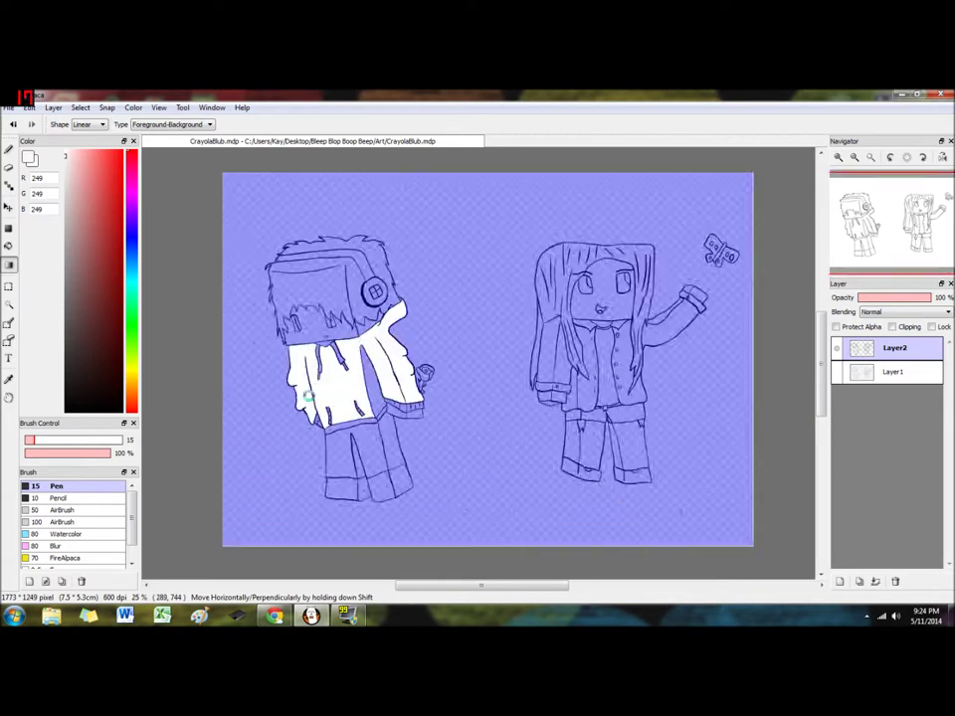
Select the headphone character's face and fill it with a linear gradient using the skin tone RGB 254, 232, 188.
click(65, 163)
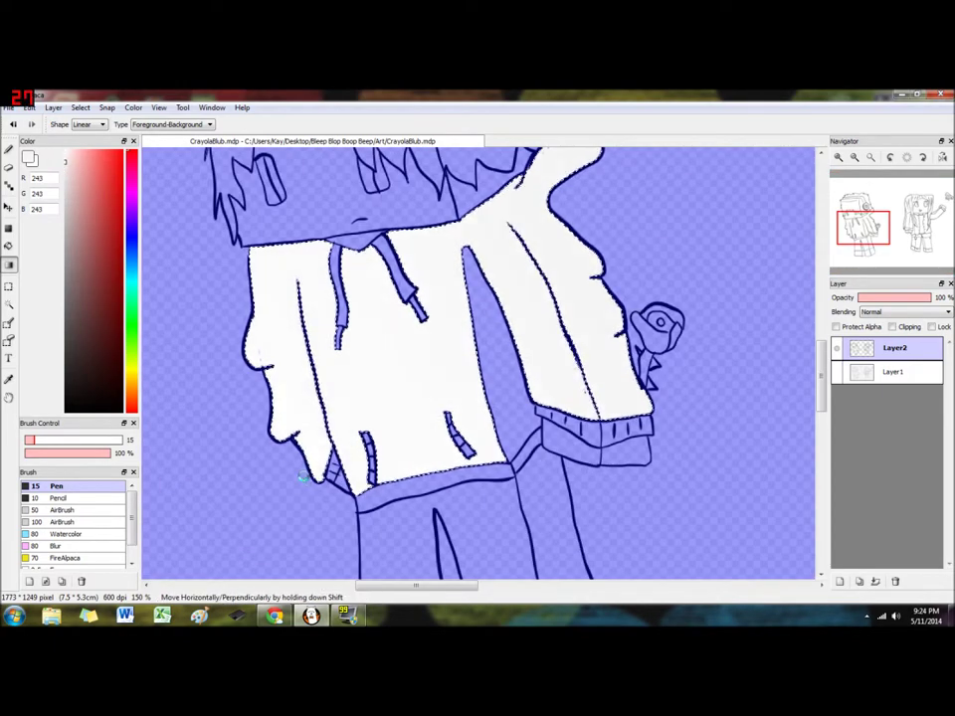
scroll(351, 468, down, 4)
click(9, 305)
click(346, 409)
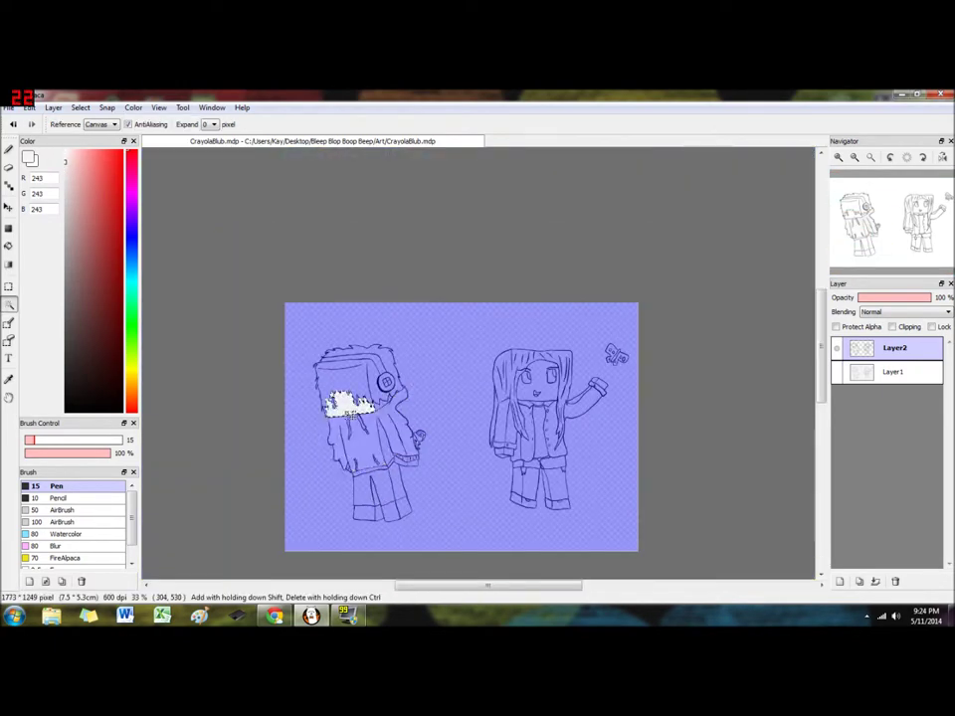
scroll(345, 412, up, 2)
click(132, 377)
click(131, 384)
click(88, 173)
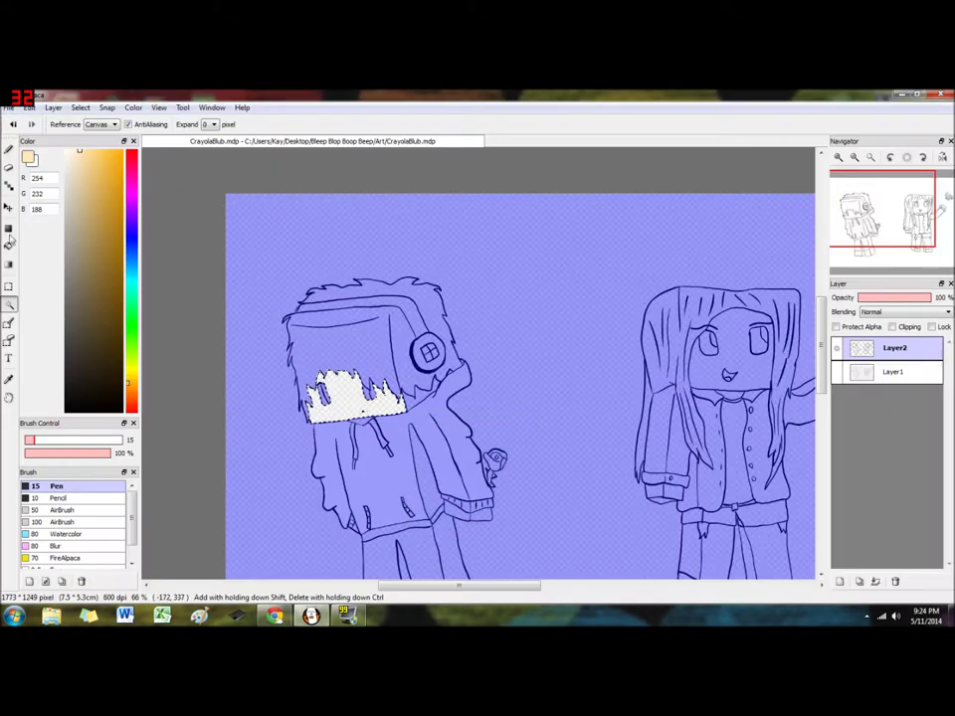
key(g)
drag(283, 280, 361, 452)
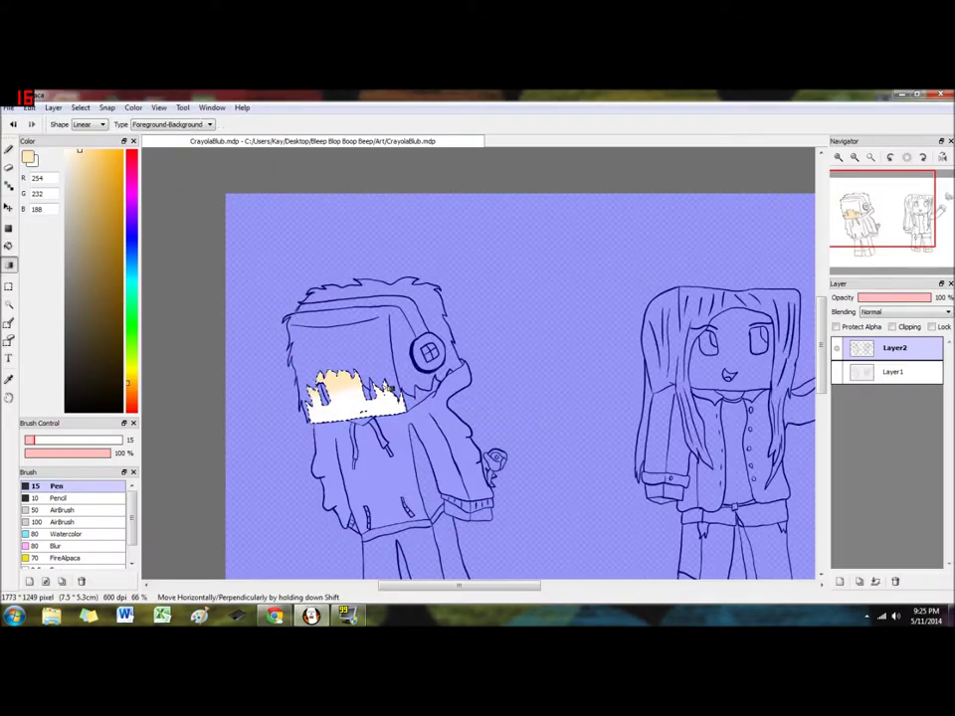
Adjust the skin tone to RGB 249, 228, 186 and reapply the gradient across the headphone character's selected face.
scroll(396, 418, up, 2)
scroll(433, 382, down, 2)
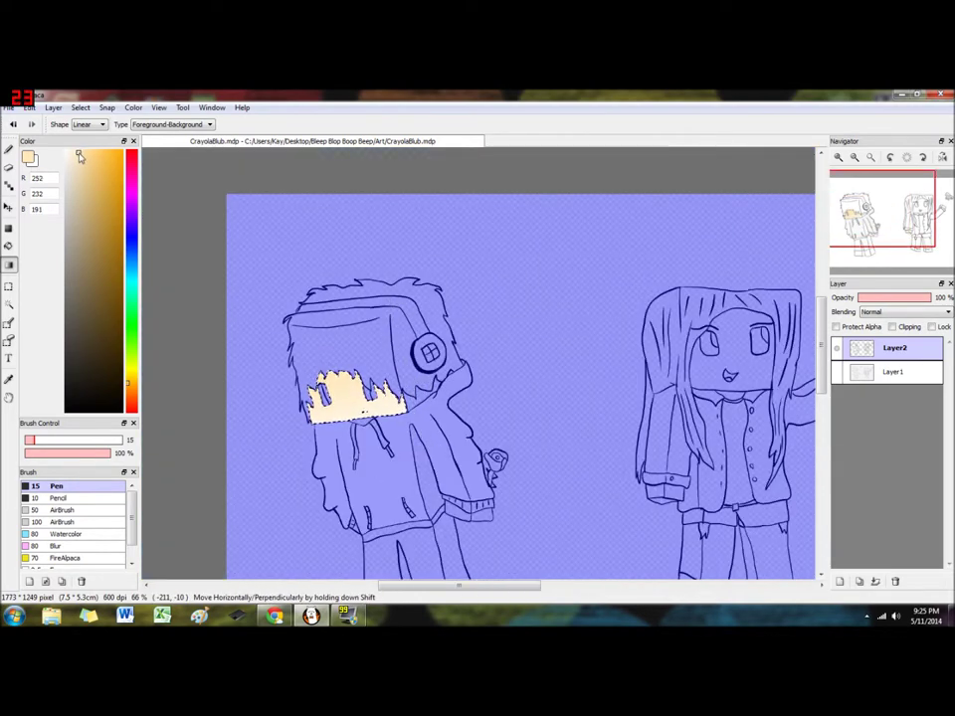
drag(420, 390, 441, 449)
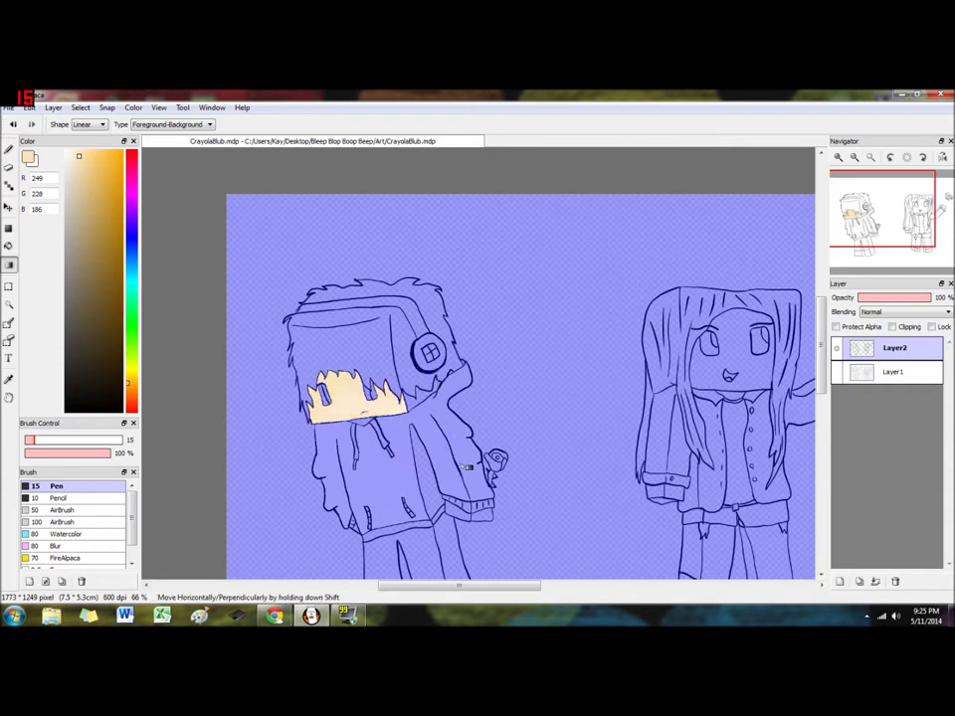
Select both sections of the hand below the hoodie cuff and fill each with the skin-tone gradient.
scroll(468, 468, down, 3)
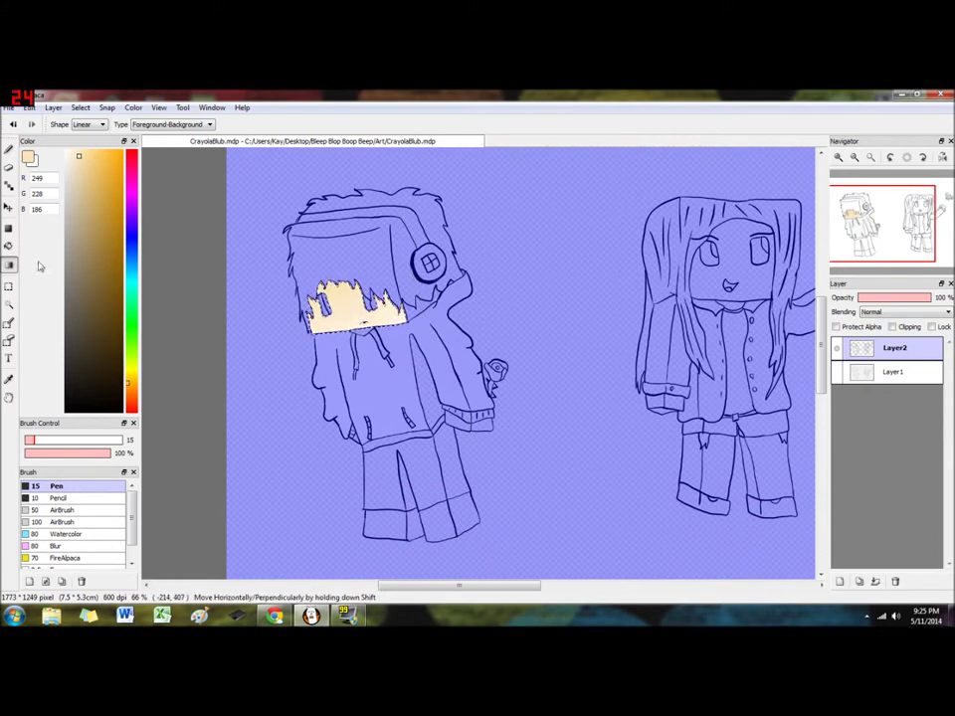
click(9, 305)
click(457, 422)
click(9, 265)
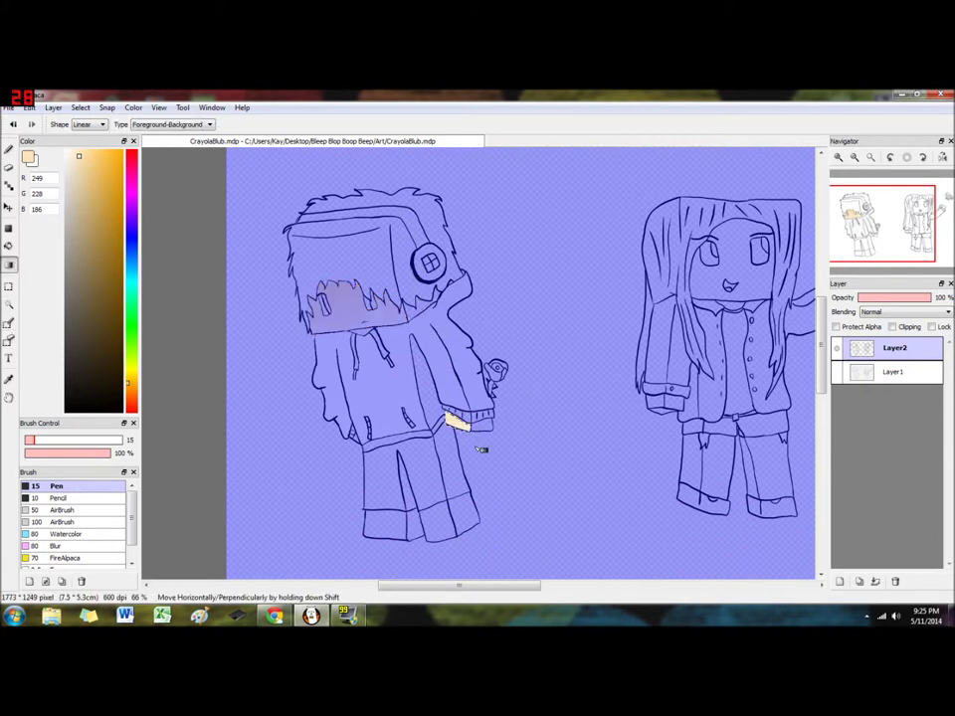
click(9, 305)
click(481, 425)
click(9, 266)
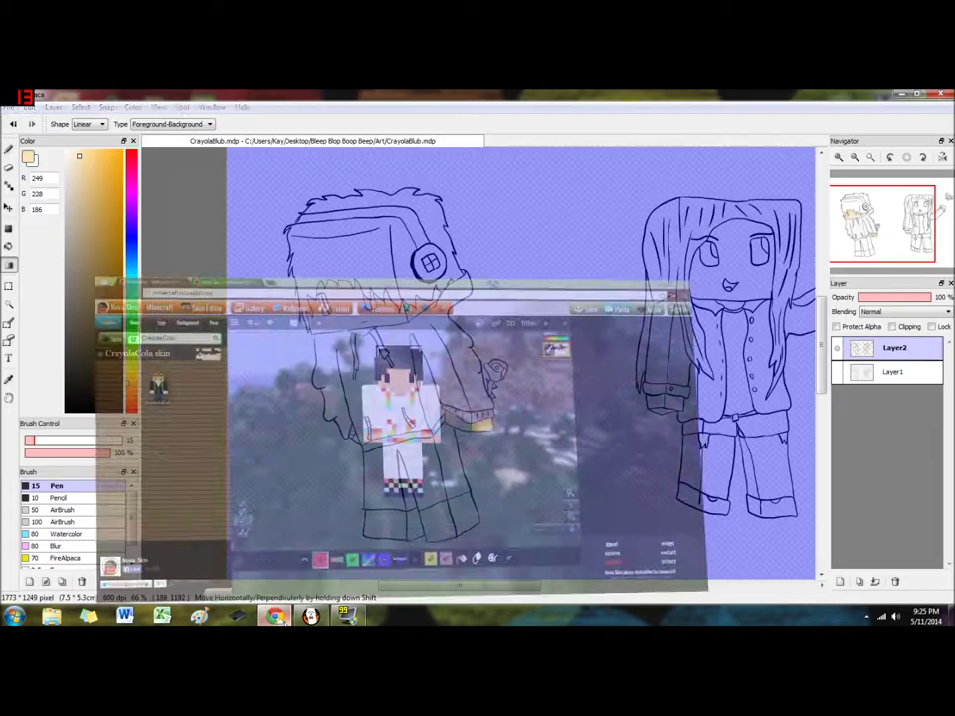
Select the fronts of the headphone character's trouser legs and fill them with a light grey gradient, RGB 212, 212, 212.
click(9, 305)
click(389, 488)
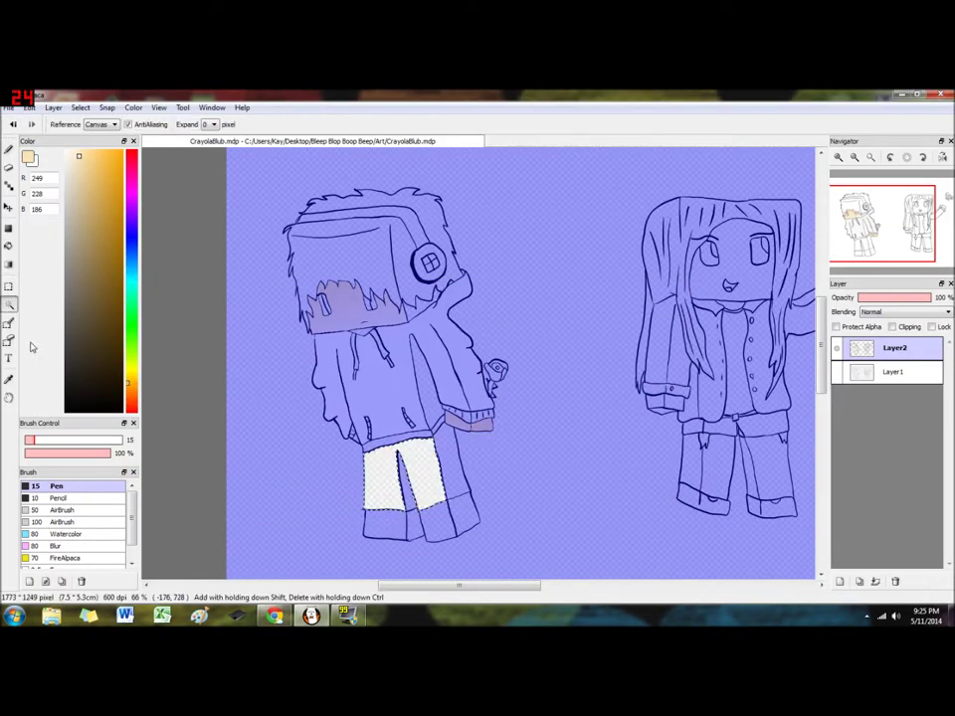
click(9, 264)
click(66, 184)
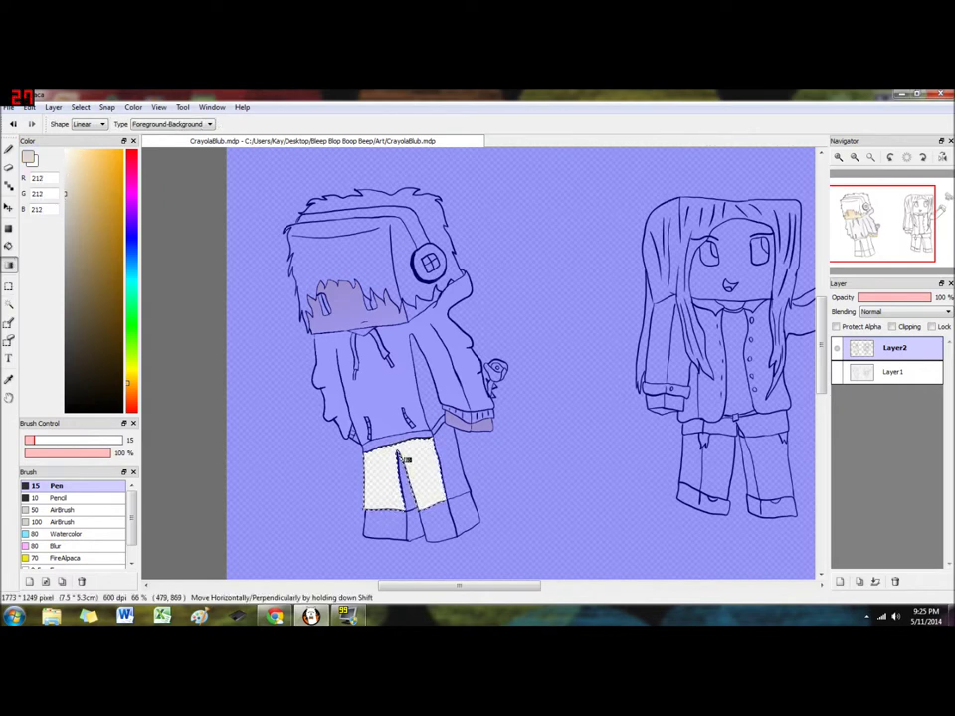
drag(401, 456, 420, 539)
Select the outer side of the trouser leg under the hand and shade it with a grey gradient, RGB 202, 202, 202.
click(9, 304)
click(454, 466)
click(9, 264)
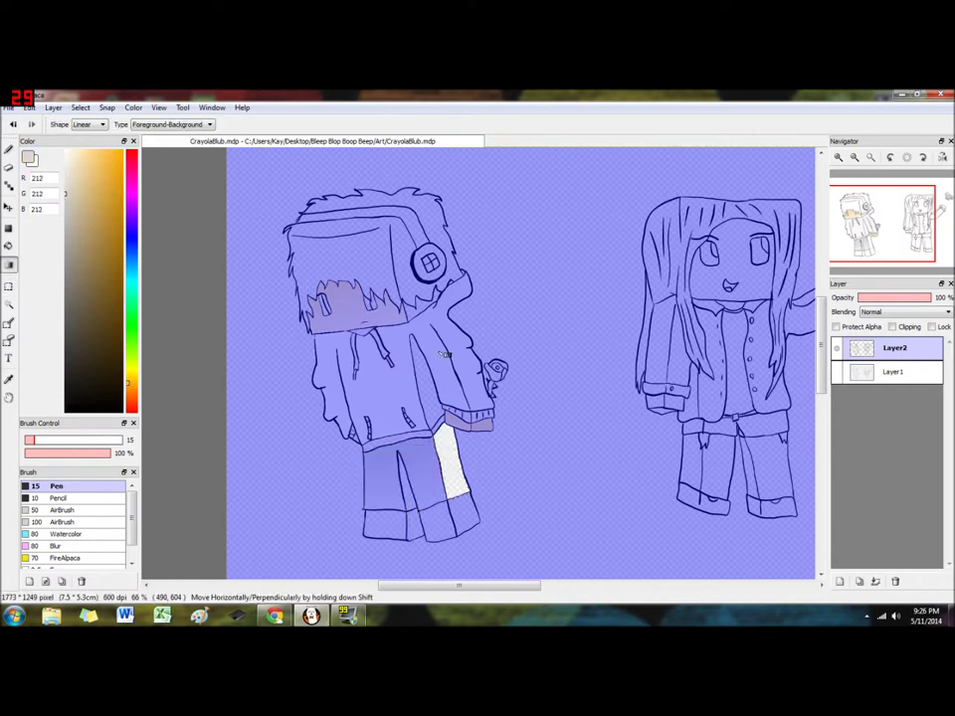
click(9, 304)
click(450, 463)
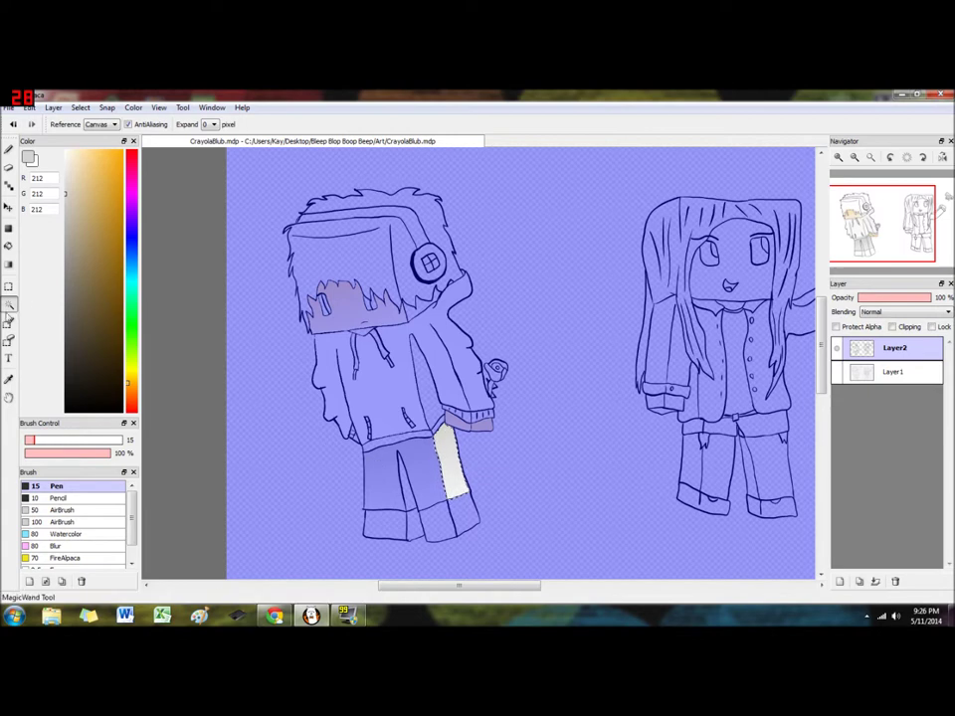
click(9, 265)
click(65, 203)
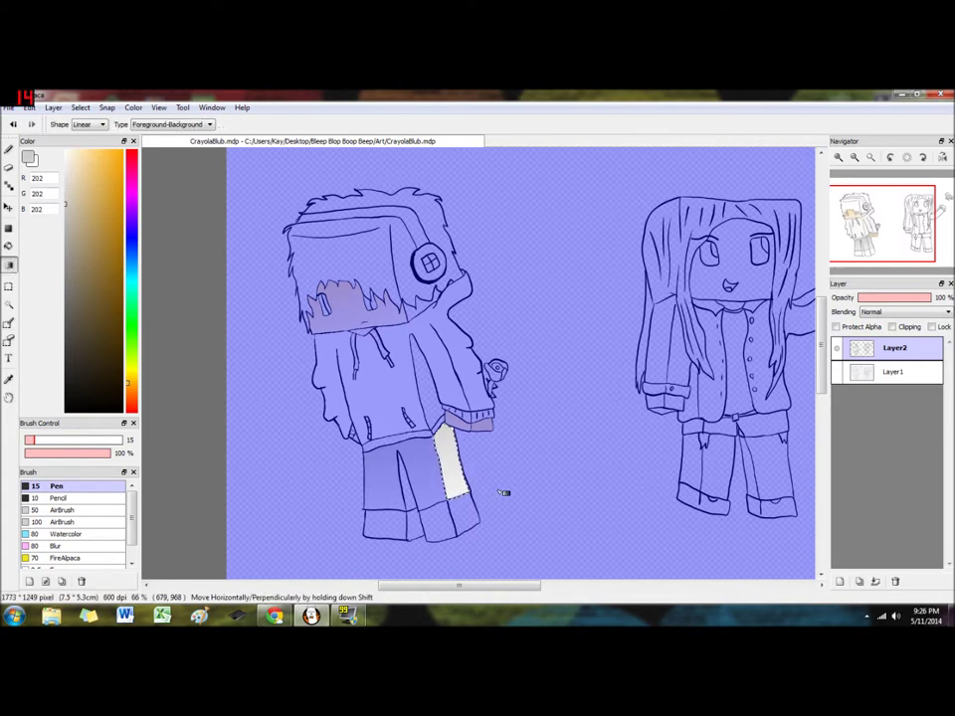
Select the narrow wedge between the two trouser legs and fill it with the same grey gradient.
click(9, 305)
click(386, 473)
key(ctrl+z)
click(407, 495)
click(9, 266)
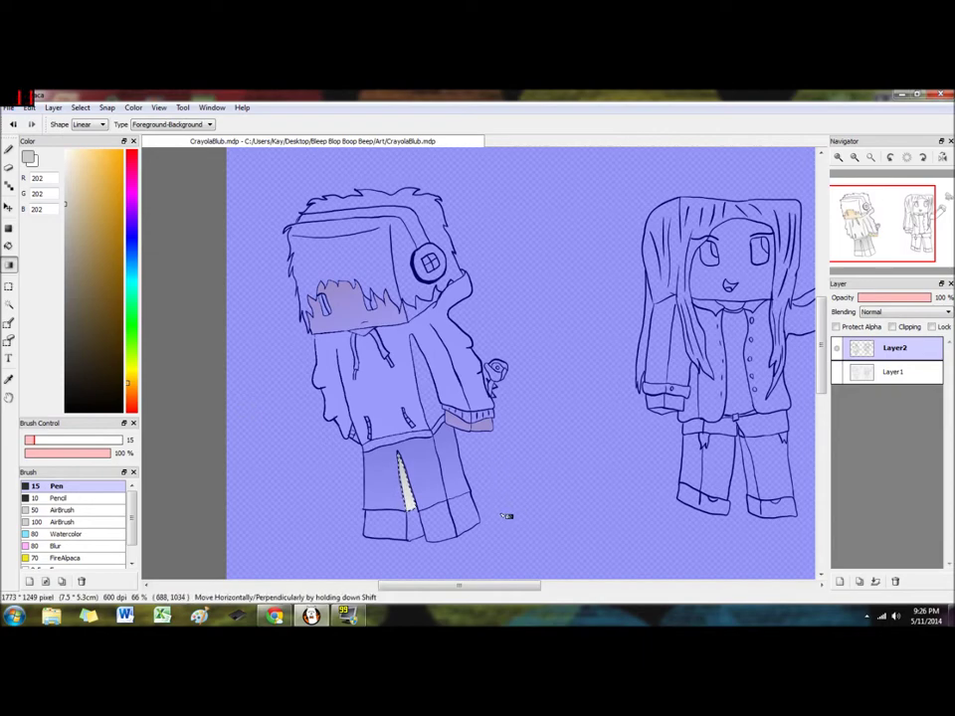
Fill the side of the hoodie between torso and sleeve with the grey gradient and clear the selection.
click(9, 305)
click(423, 383)
click(9, 266)
drag(517, 342, 531, 476)
key(ctrl+d)
Select the headphone character's hair and fill it with a diagonal dark gradient using RGB 50, 46, 39.
mouse_move(458, 587)
mouse_down()
mouse_move(471, 589)
mouse_move(439, 587)
mouse_up()
drag(820, 348, 820, 364)
drag(460, 585, 472, 585)
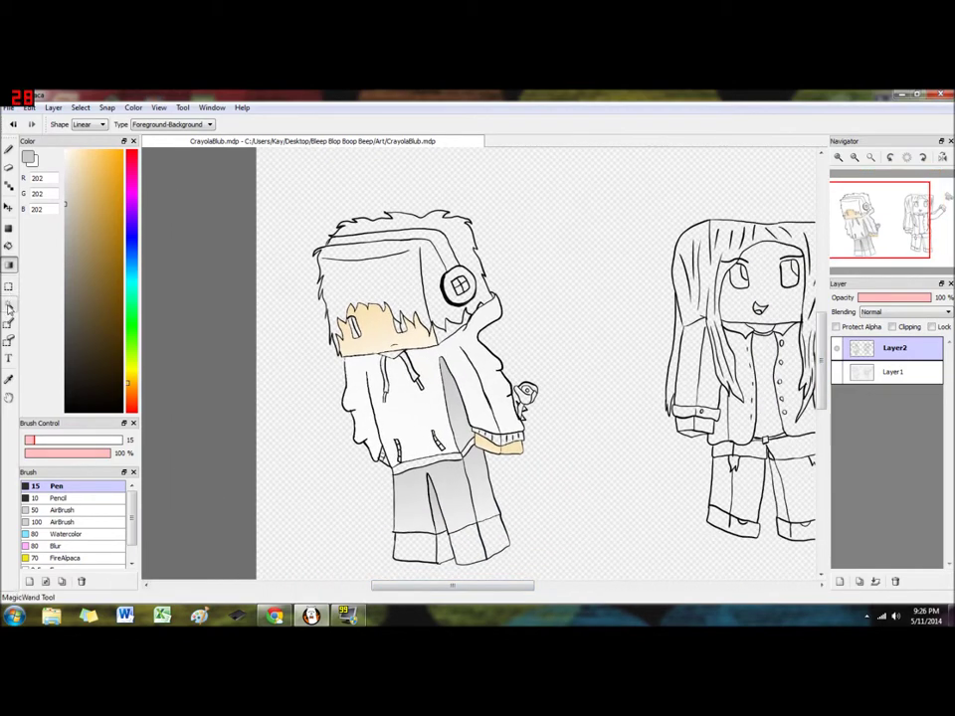
click(9, 306)
click(406, 287)
click(275, 616)
click(275, 616)
click(78, 361)
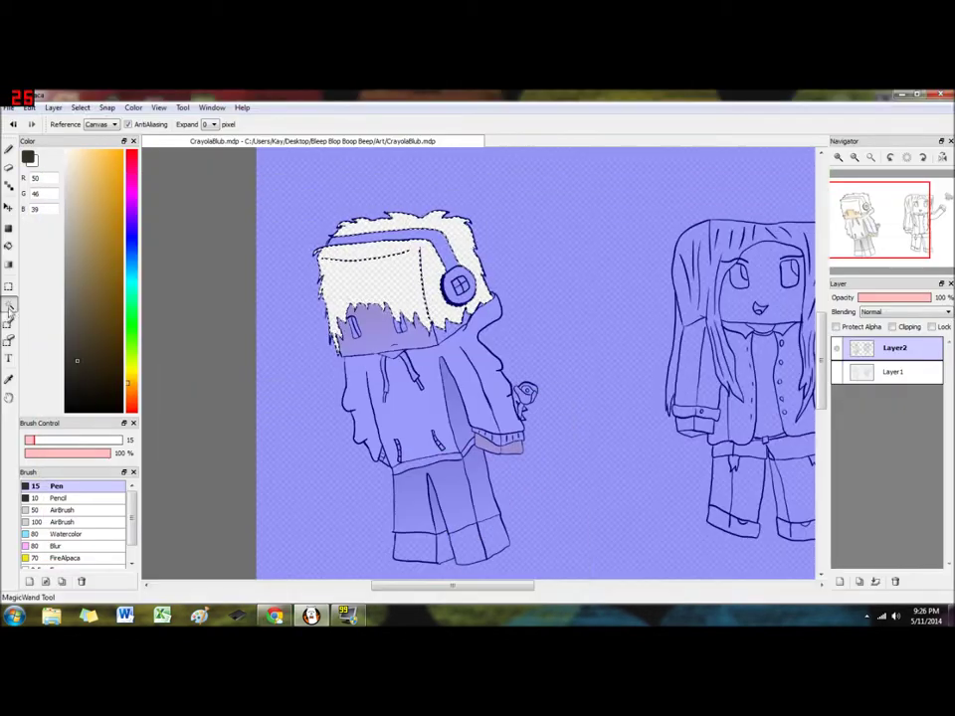
click(9, 266)
drag(292, 299, 570, 235)
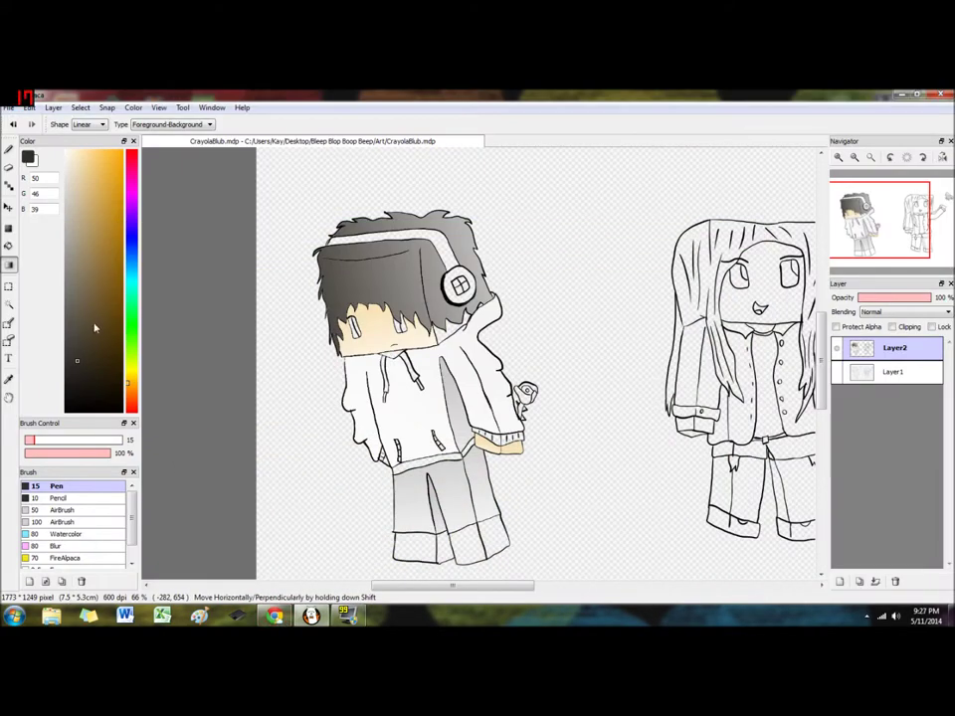
Select the rose's stem and fill it with a green gradient, RGB 117, 206, 130.
click(130, 318)
click(90, 221)
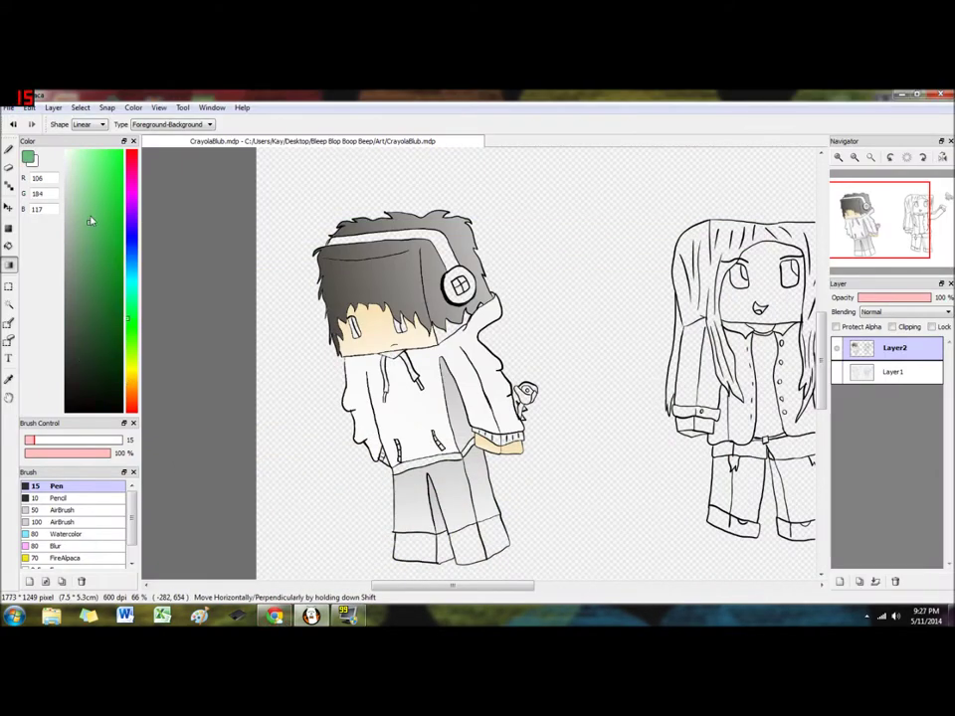
click(8, 308)
scroll(516, 439, up, 3)
click(536, 339)
click(9, 266)
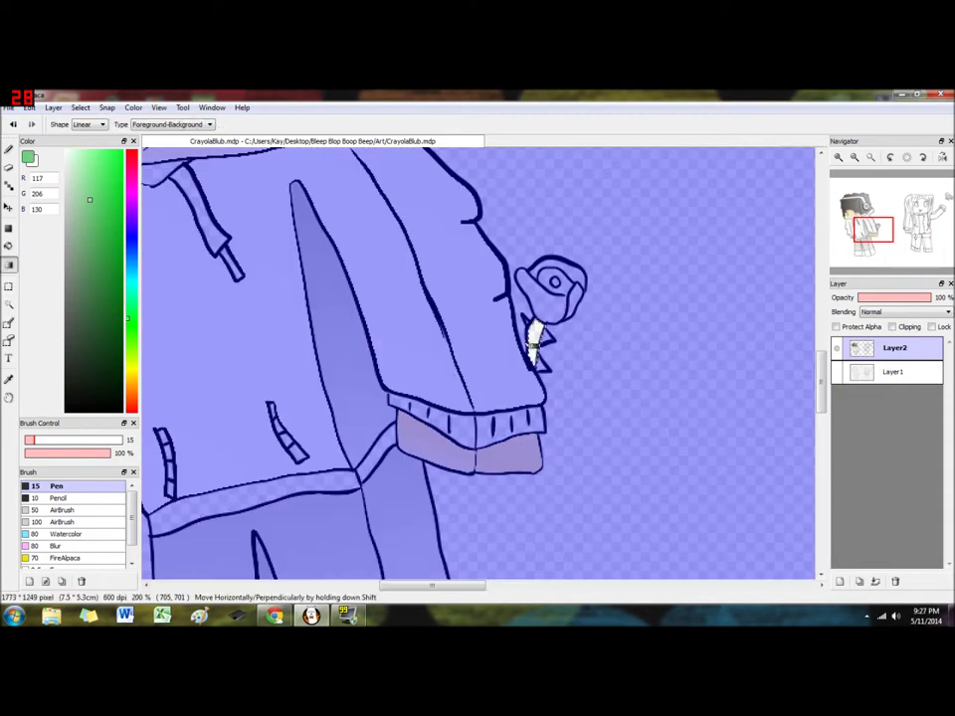
Select the rose's large lower petal and fill it with a red gradient, RGB 224, 93, 93.
click(9, 305)
click(545, 302)
drag(130, 187, 131, 149)
click(98, 182)
click(9, 265)
drag(591, 304, 489, 328)
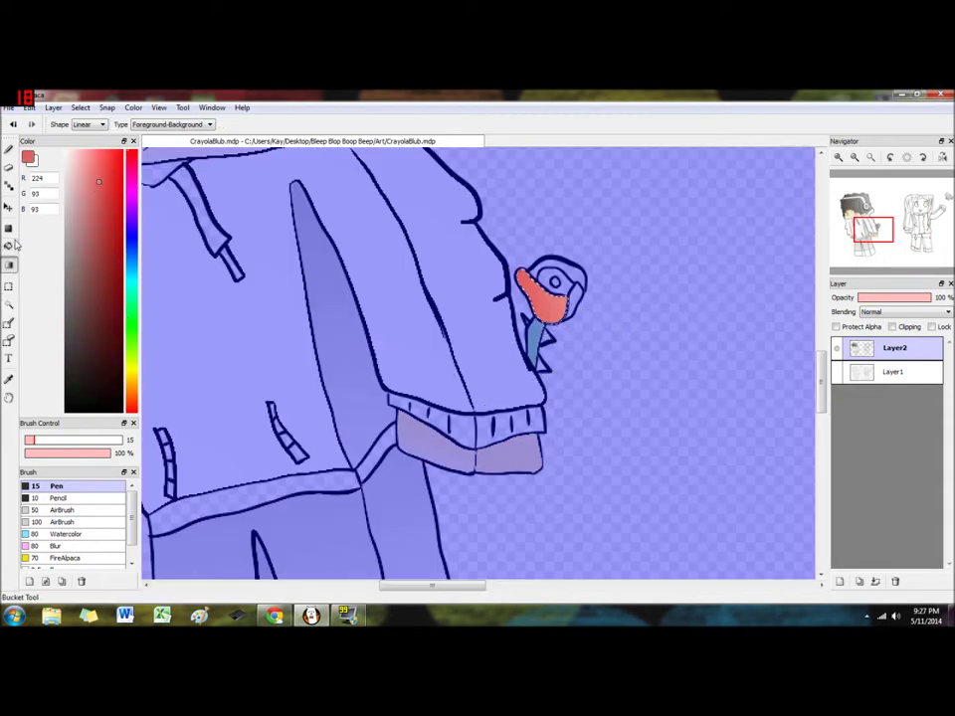
Fill the rose's upper outer petal and the inner petal around its centre with the red gradient.
click(9, 305)
click(570, 269)
click(9, 265)
drag(398, 298, 528, 300)
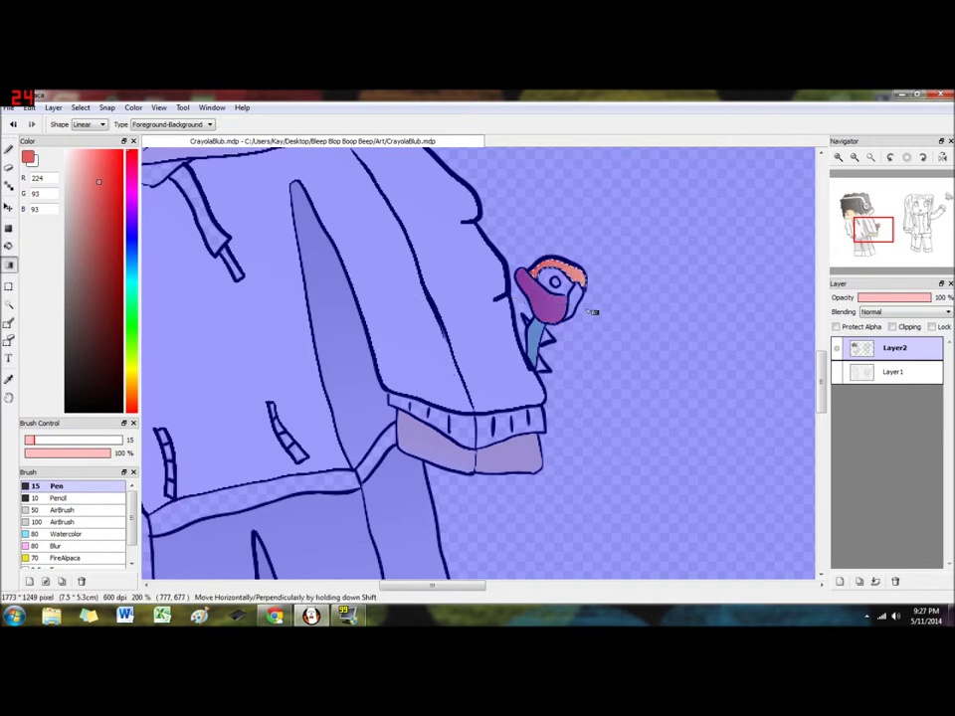
click(9, 305)
click(565, 285)
click(9, 265)
drag(455, 320, 608, 301)
drag(617, 280, 502, 298)
Fill the rose's remaining side petal and small round centre with the red gradient and clear the selection.
click(9, 307)
click(575, 301)
click(9, 266)
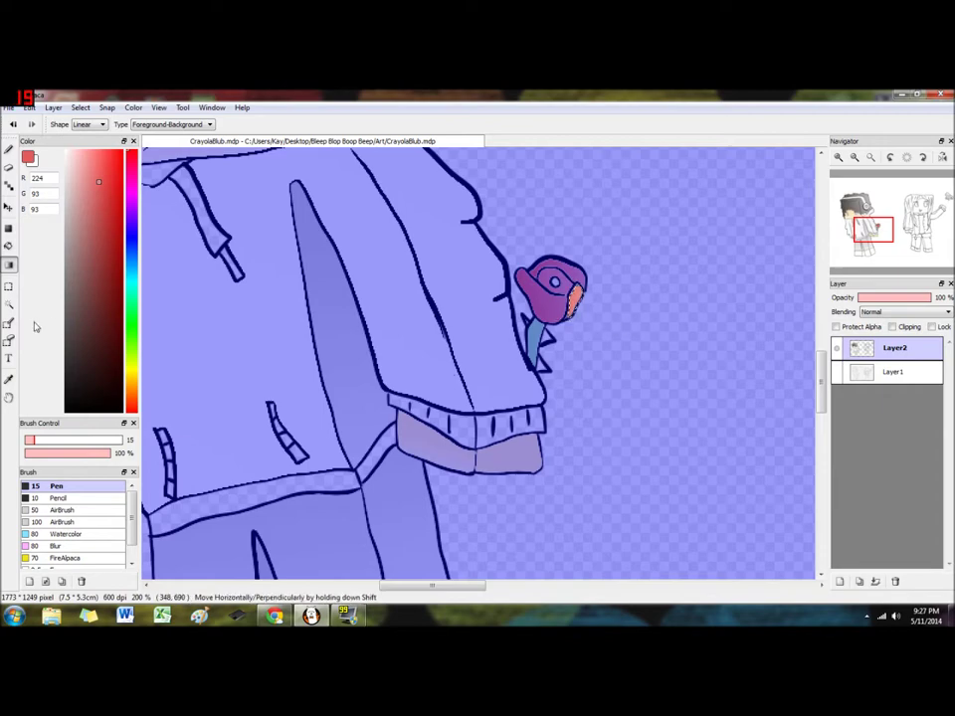
click(9, 305)
click(555, 282)
click(9, 266)
key(ctrl+d)
scroll(443, 428, down, 2)
click(9, 381)
click(318, 393)
click(9, 305)
click(452, 430)
key(ctrl+d)
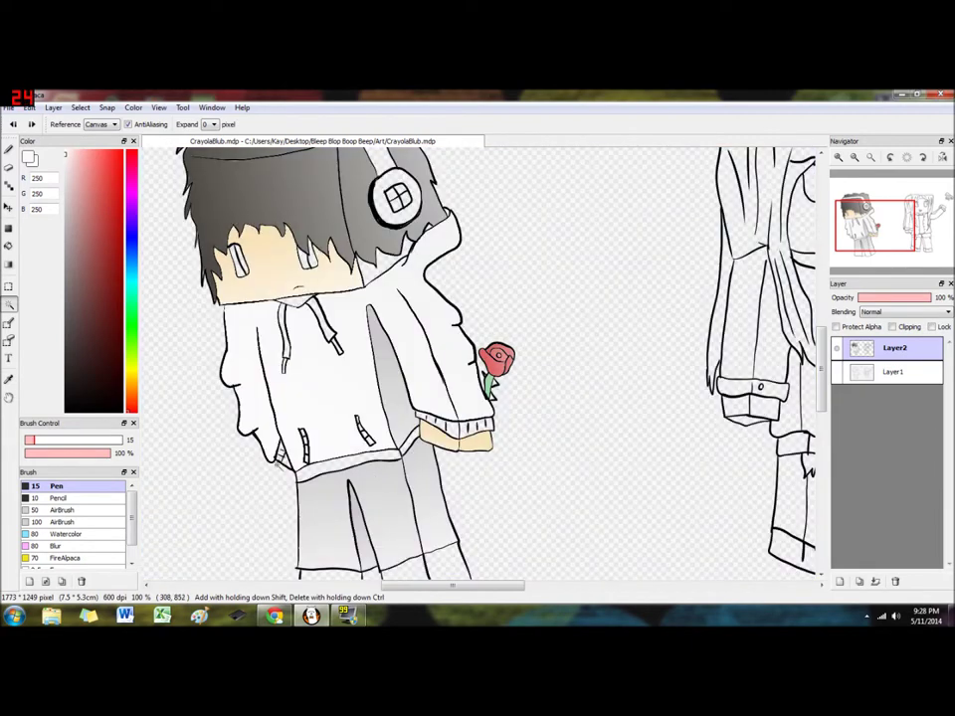
click(281, 458)
key(ctrl+d)
click(260, 425)
key(ctrl+d)
click(282, 459)
Fill the hoodie's front waistband and its side segment with a dark grey gradient, RGB 94, 94, 94, and deselect.
click(321, 467)
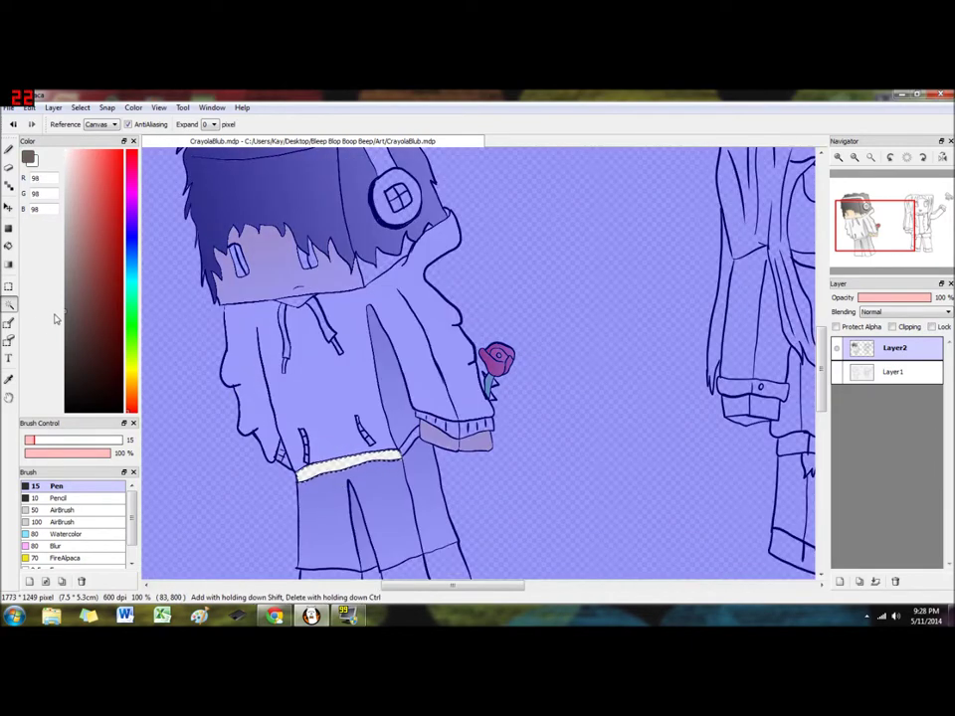
drag(54, 313, 54, 316)
click(8, 265)
drag(375, 473, 593, 411)
click(12, 304)
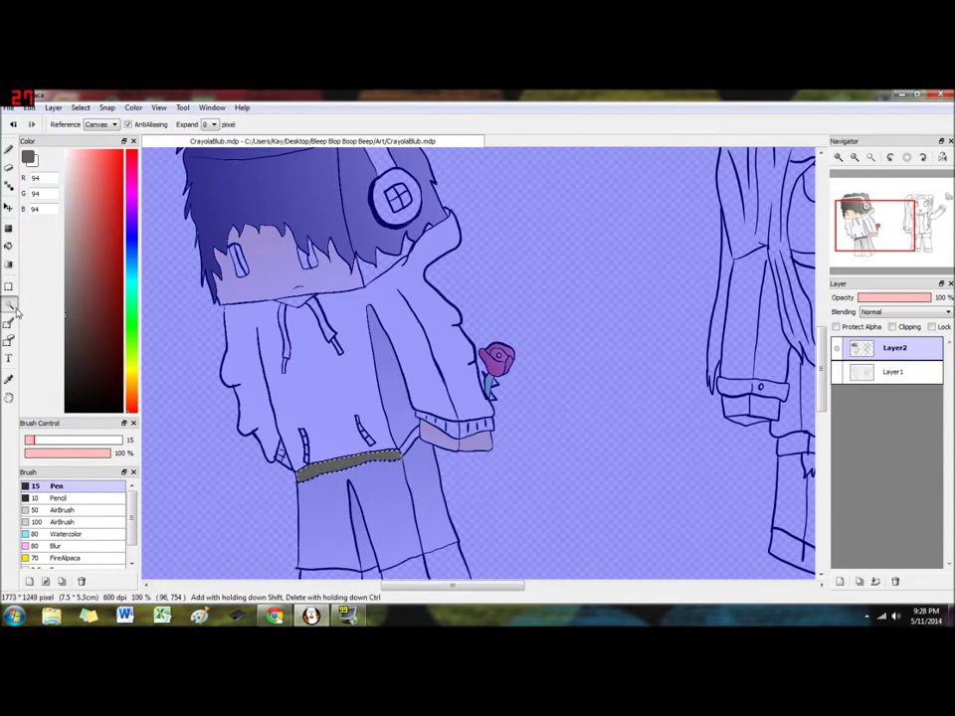
click(409, 441)
click(9, 264)
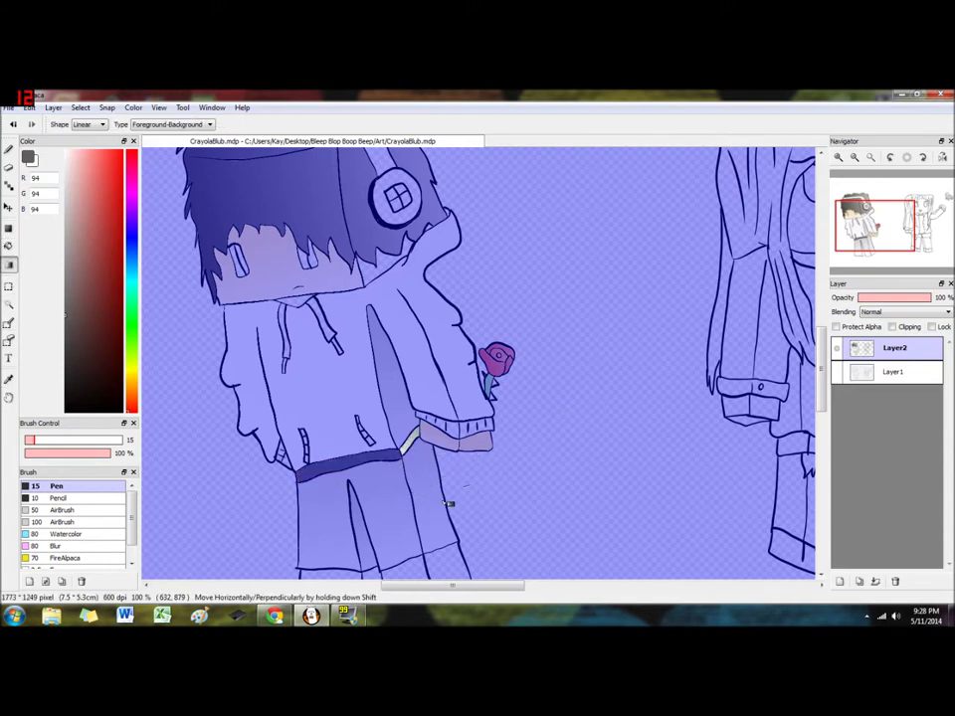
key(ctrl+d)
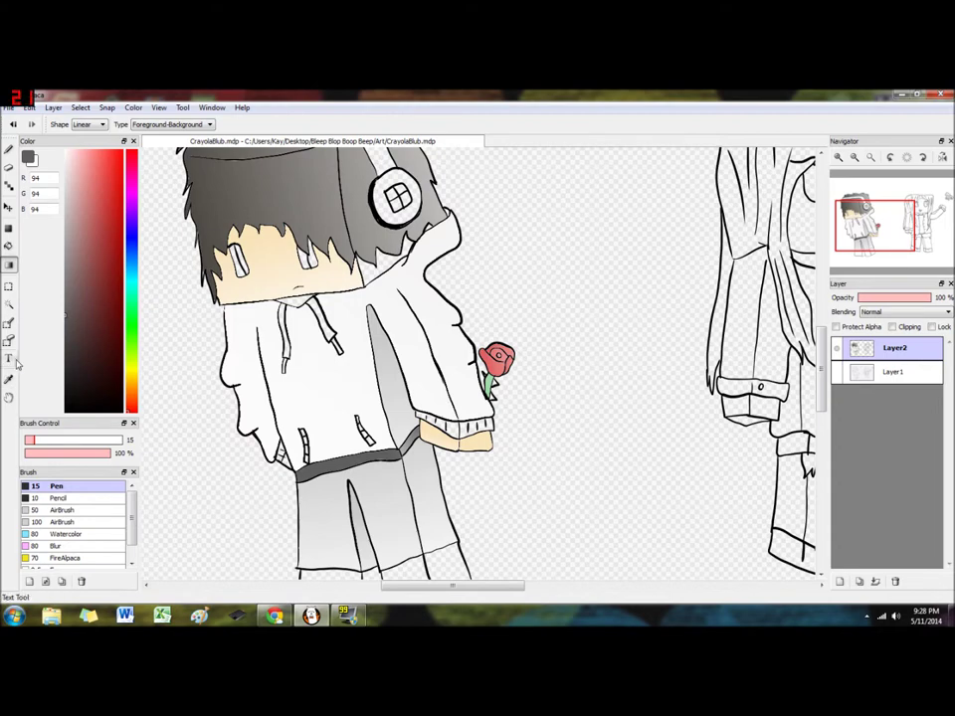
Sample the skin tone from the face and fill the area between the hair and the hood with its gradient.
click(9, 379)
click(252, 237)
click(9, 305)
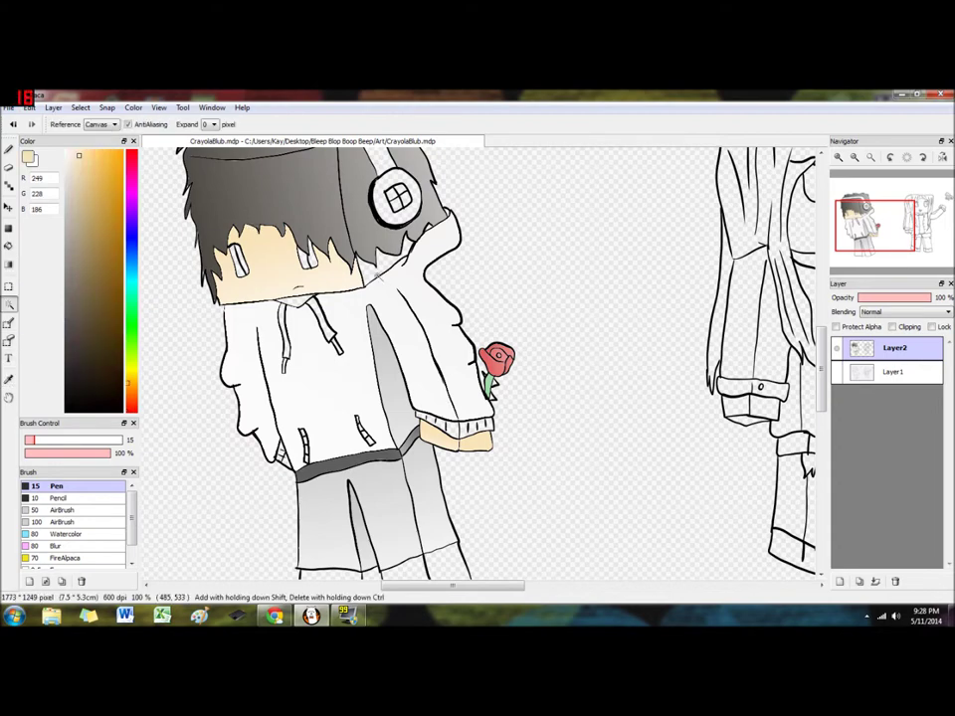
click(375, 271)
click(8, 264)
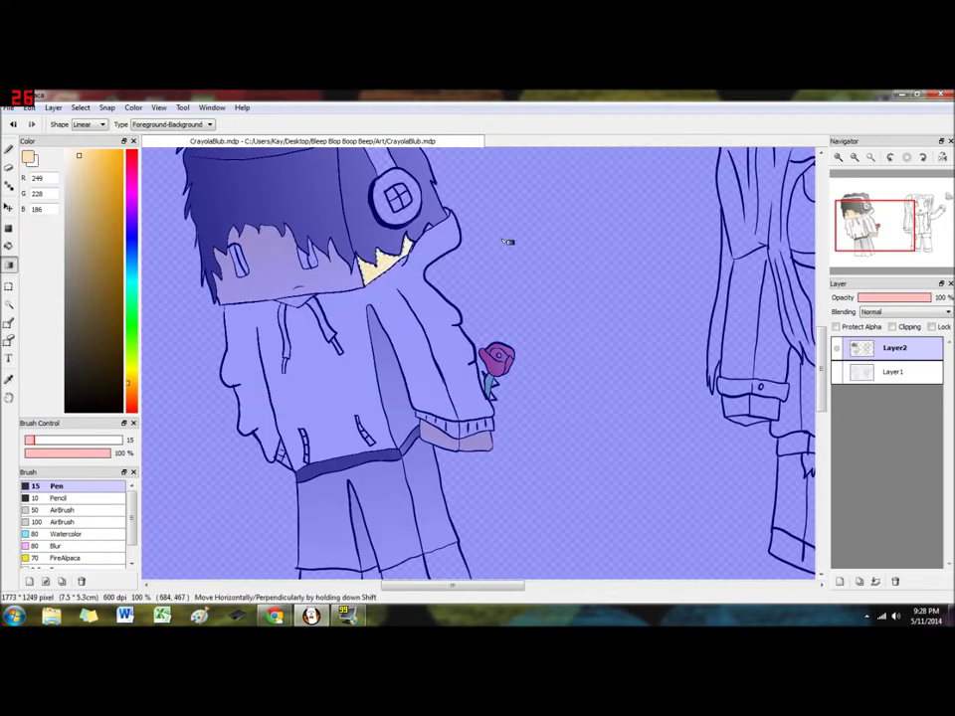
drag(287, 197, 402, 434)
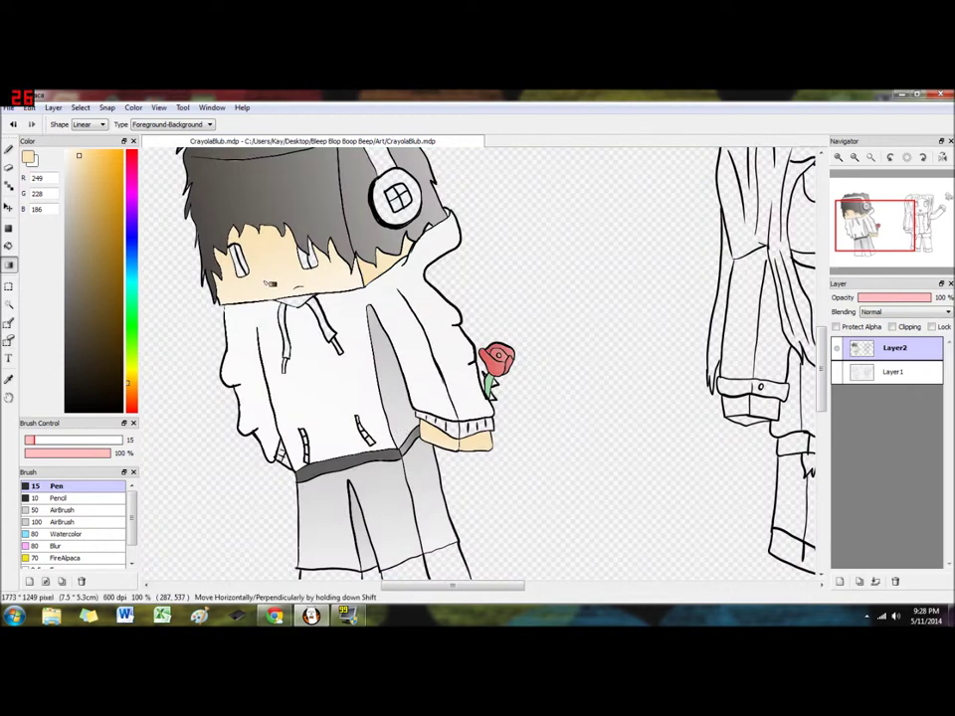
Select the long-haired character's face and fill it with the skin-tone gradient, RGB 249, 228, 186.
click(7, 306)
click(239, 255)
scroll(623, 444, down, 2)
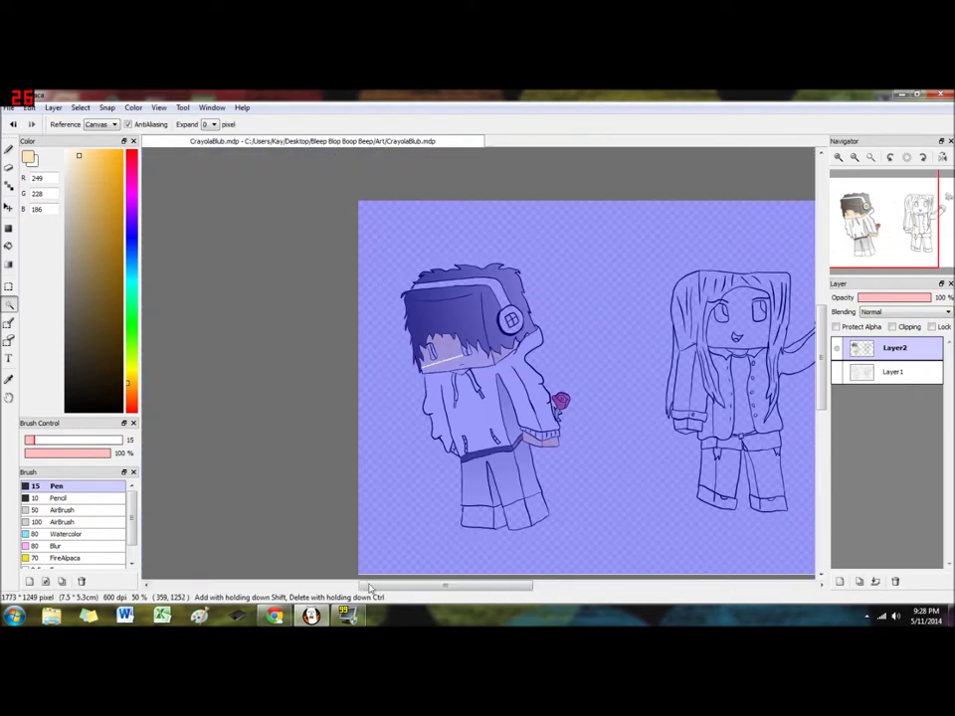
drag(367, 586, 415, 585)
click(577, 340)
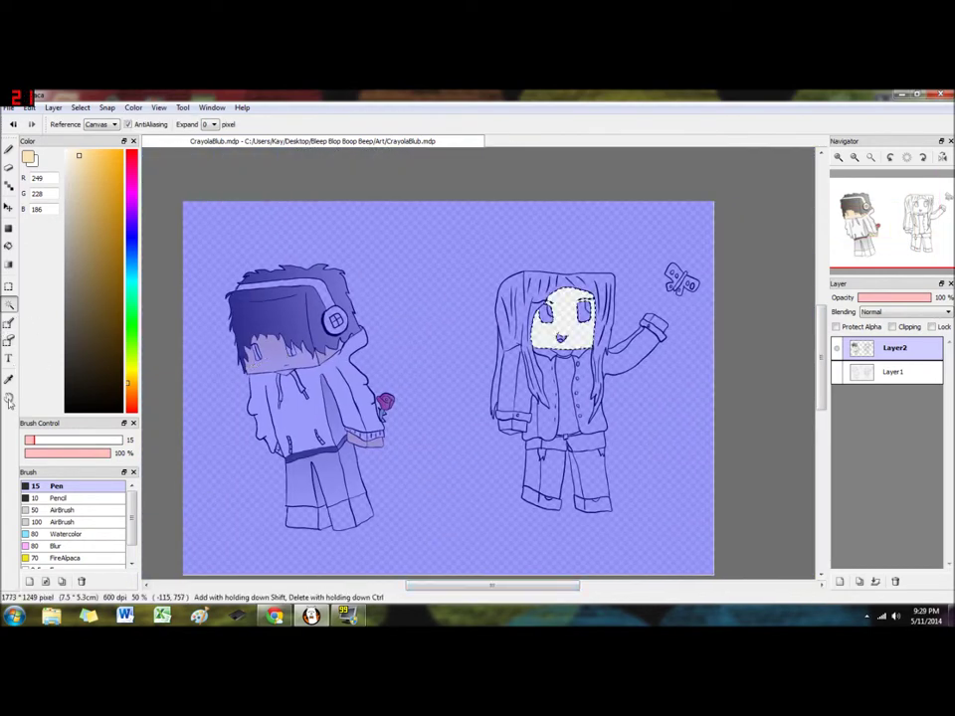
click(9, 266)
Select the front and side faces of the long-haired character's lowered hand and fill each with the skin-tone gradient.
click(8, 305)
click(520, 426)
click(8, 264)
scroll(523, 441, up, 3)
click(8, 305)
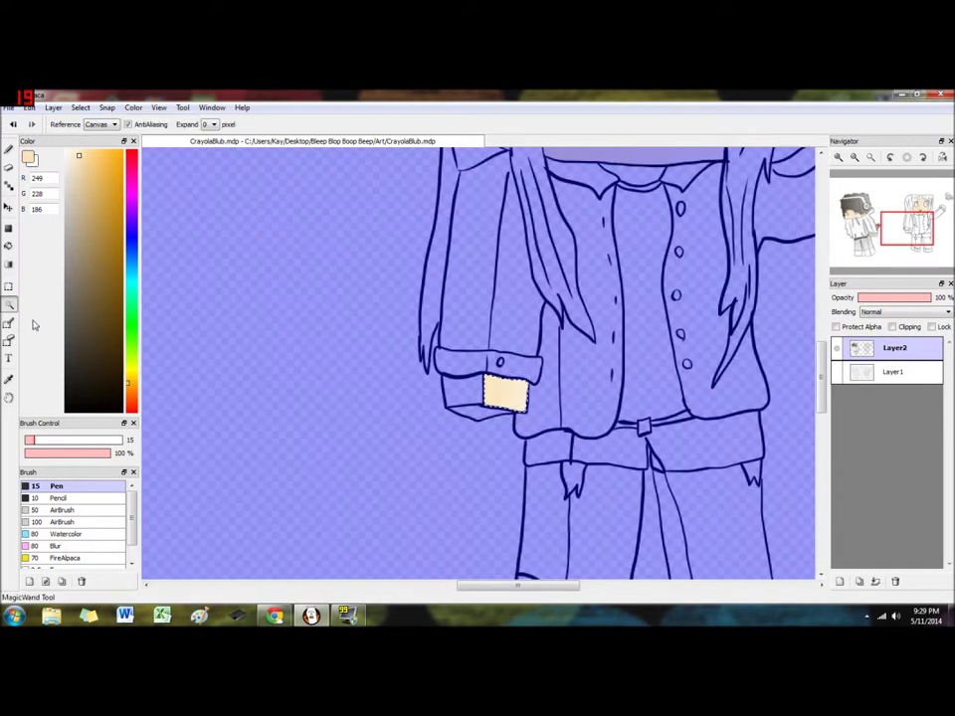
click(465, 392)
click(9, 265)
Select the underside of the lowered hand and fill it with the skin-tone gradient.
click(8, 305)
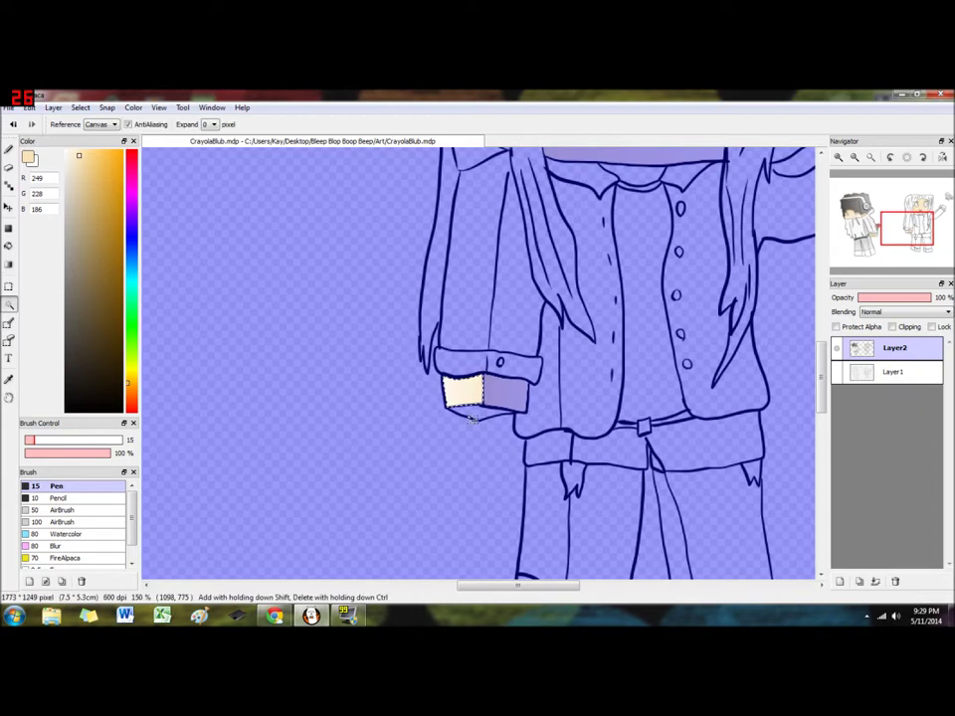
click(482, 411)
click(9, 265)
scroll(481, 540, up, 1)
scroll(485, 540, down, 2)
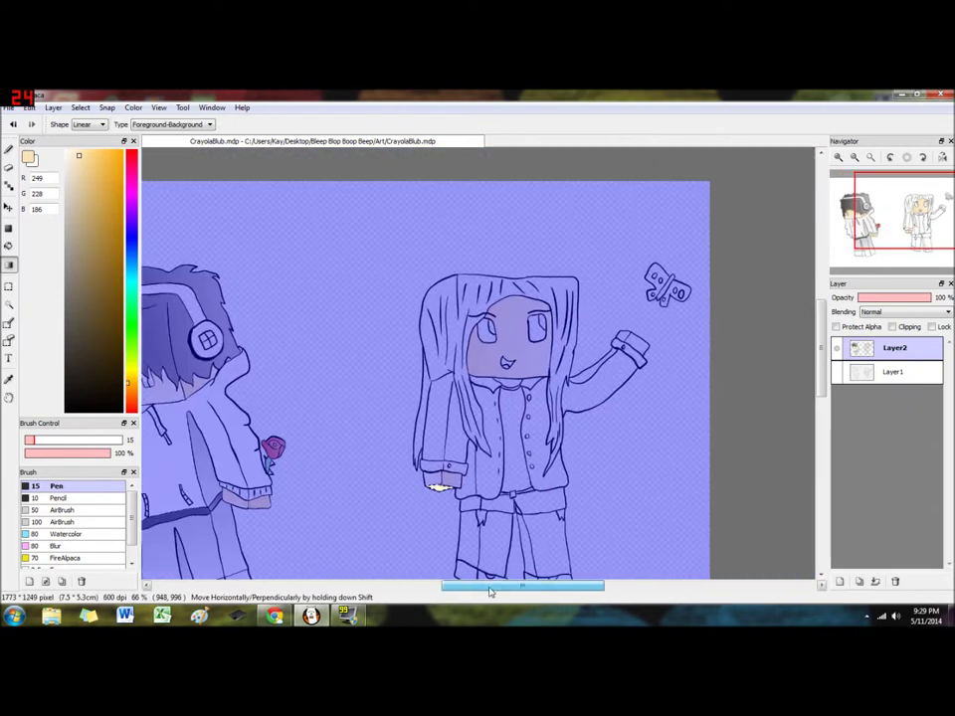
Fill both faces of the long-haired character's raised hand with the skin-tone gradient.
click(8, 305)
click(597, 345)
click(8, 267)
drag(577, 445, 503, 440)
click(9, 305)
click(584, 337)
click(8, 265)
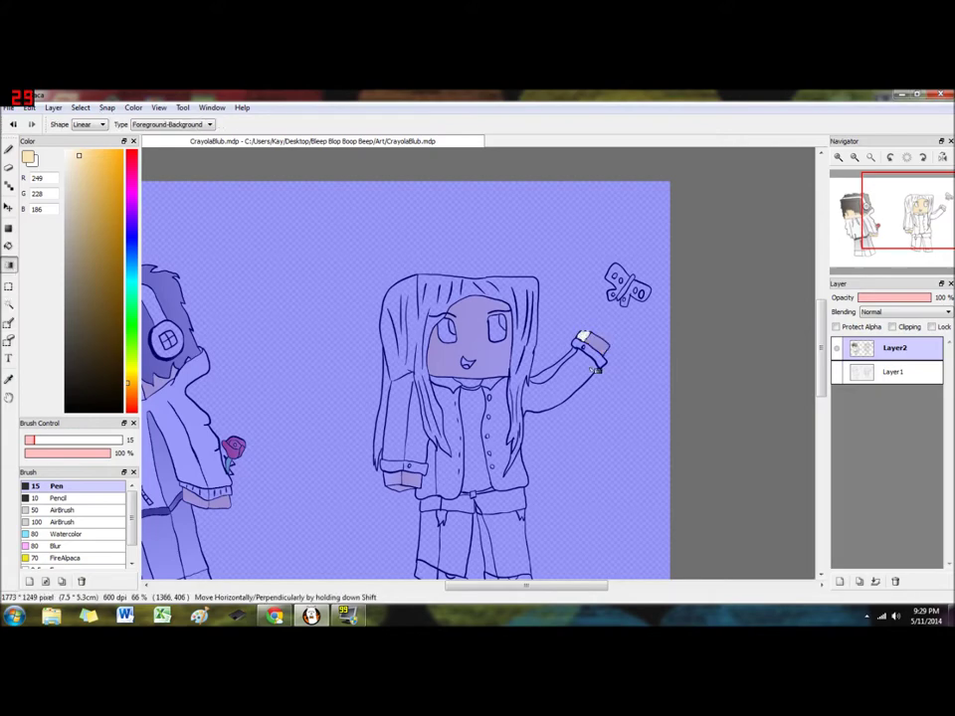
scroll(595, 358, up, 2)
drag(595, 358, 554, 364)
scroll(555, 365, down, 1)
Select the long-haired character's neck and fill it with the skin-tone gradient.
click(8, 305)
click(388, 399)
click(8, 266)
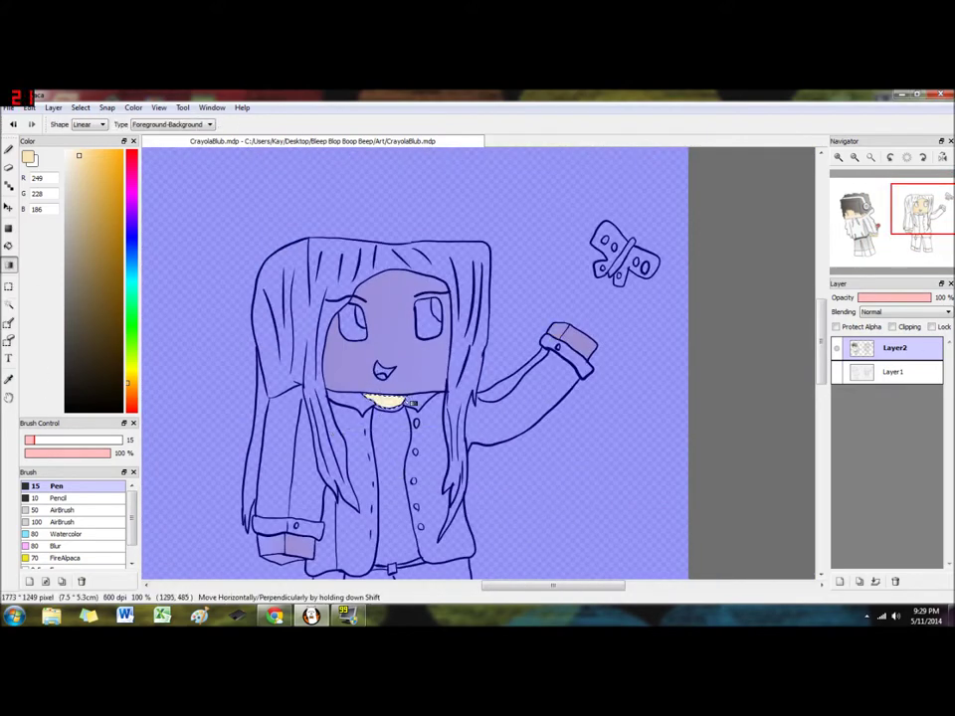
Select the shirt front between the open jacket panels and fill it with a light grey gradient, RGB 227, 227, 227.
click(8, 305)
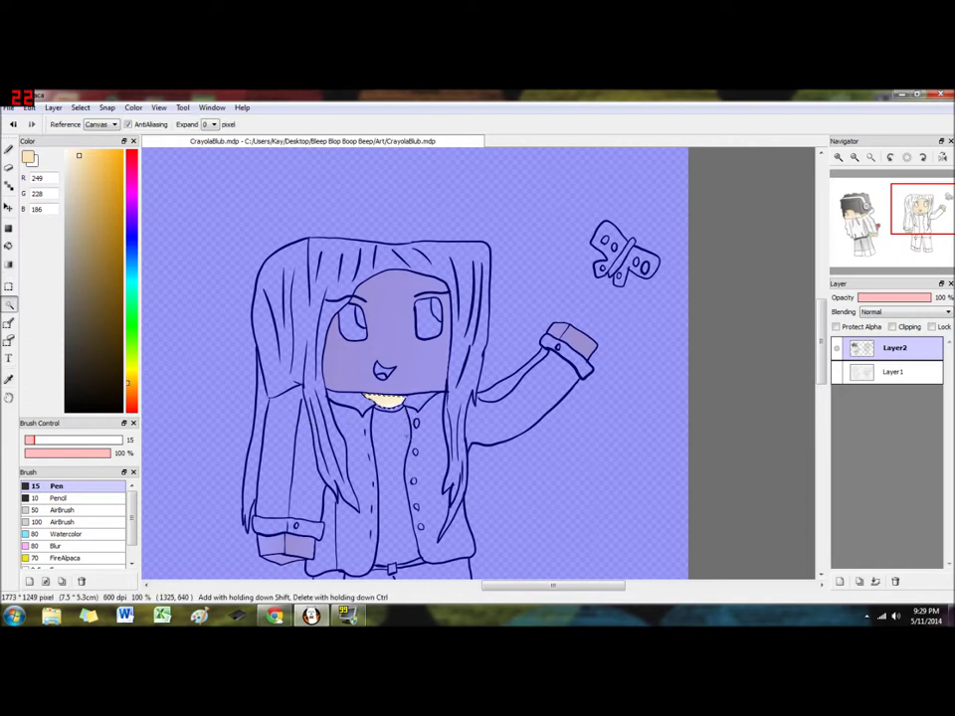
click(393, 477)
click(65, 179)
click(8, 267)
drag(481, 406, 652, 522)
Select the thin neckline band of the shirt and fill it with a grey gradient.
click(8, 305)
scroll(397, 459, up, 2)
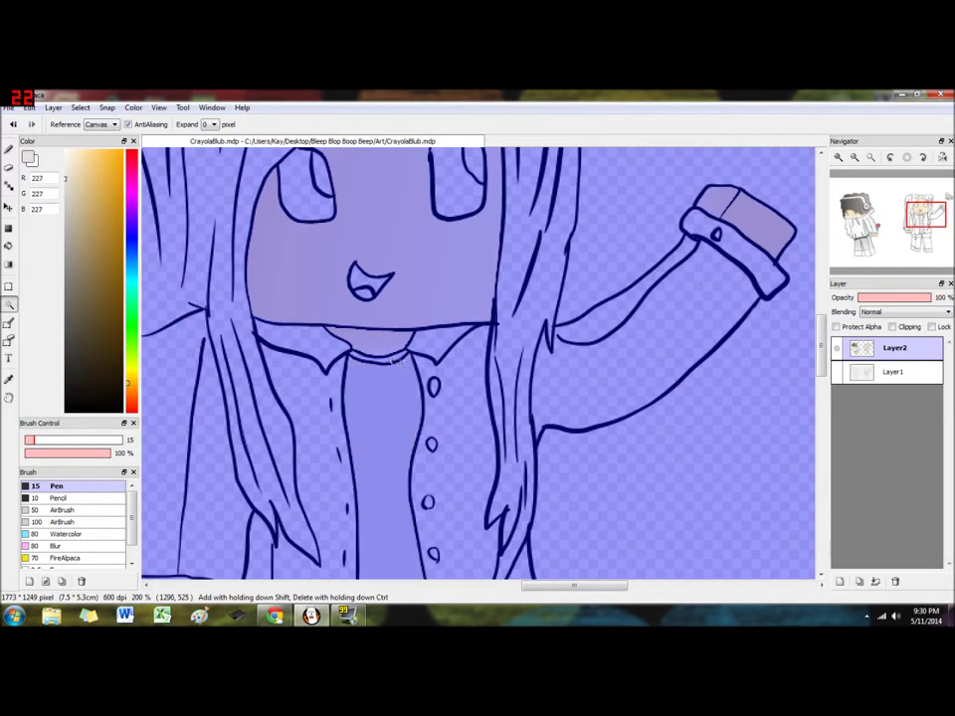
click(8, 322)
click(9, 266)
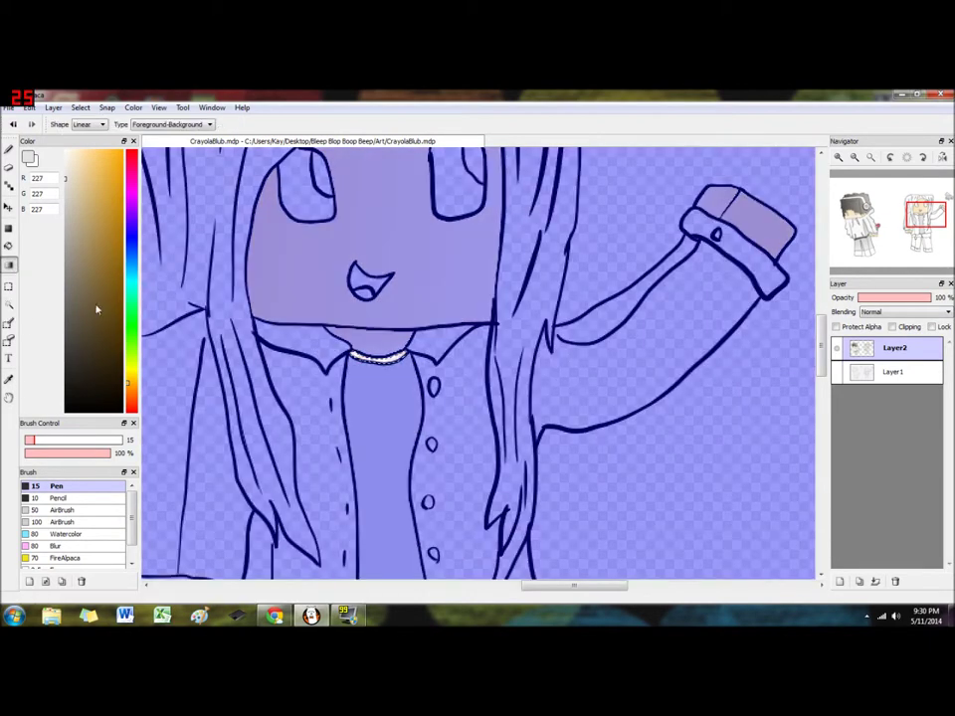
scroll(452, 398, down, 2)
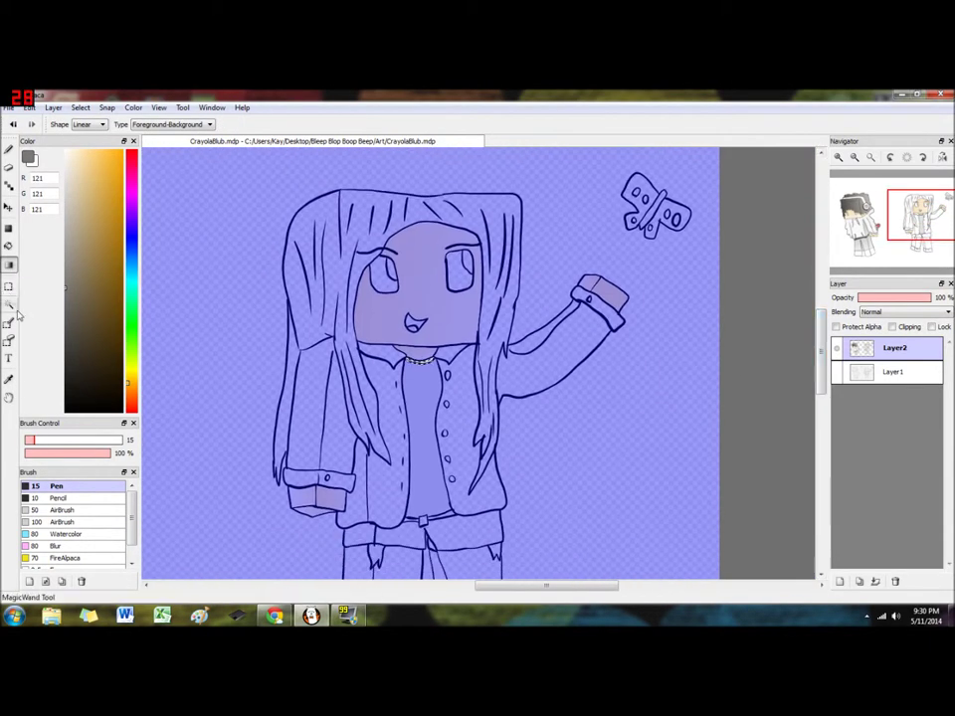
Set the colour to pink, RGB 233, 153, 194, and fill both segments of the jacket's lowered sleeve with its gradient.
click(132, 189)
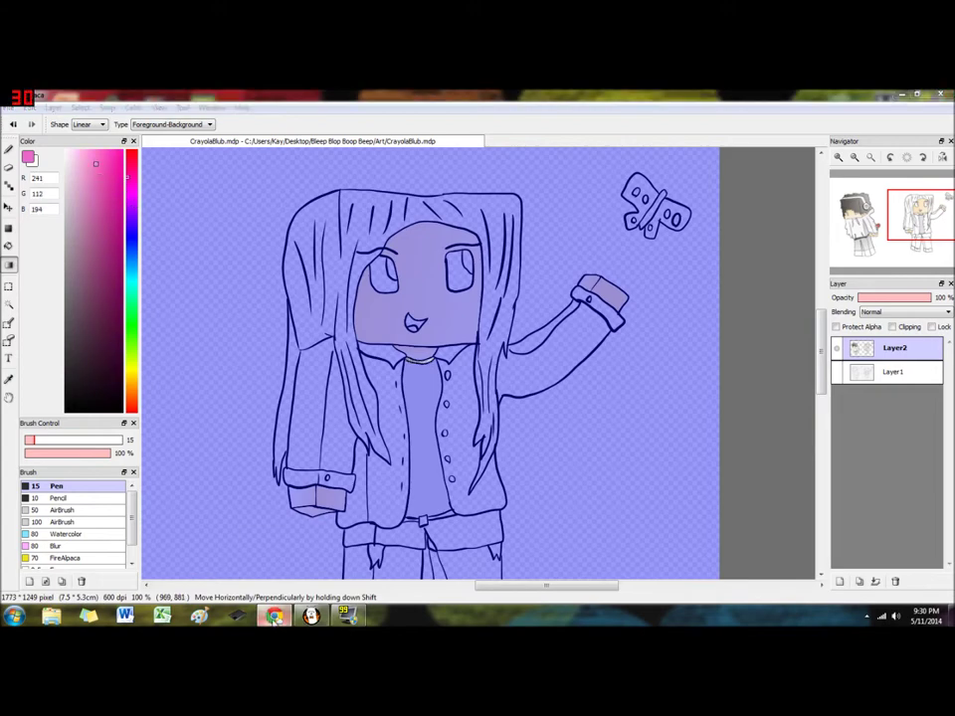
click(94, 166)
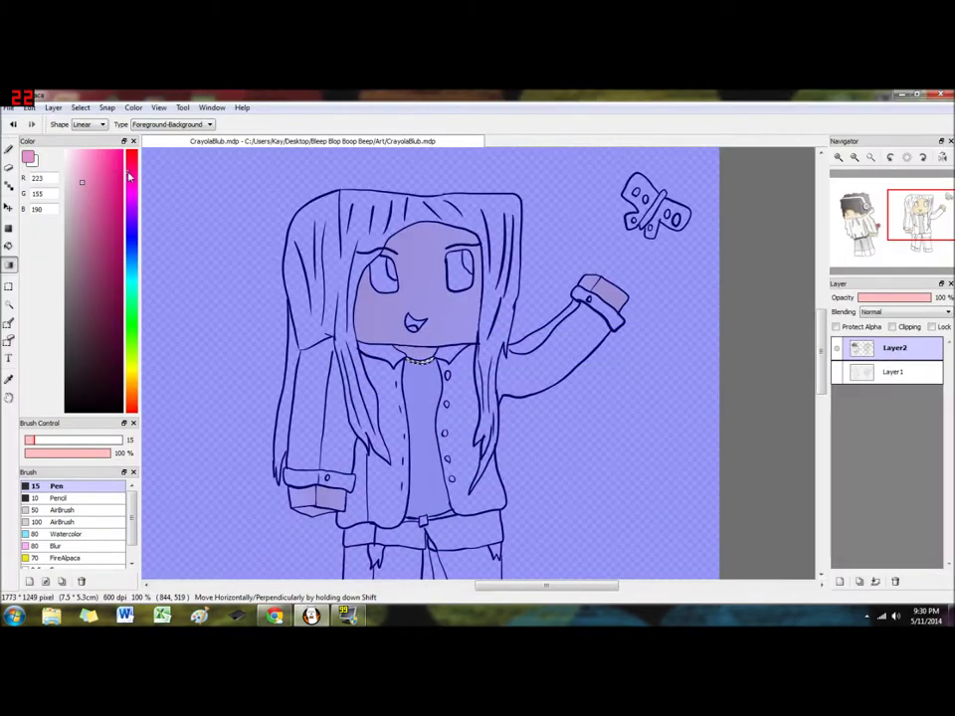
click(85, 172)
click(9, 304)
click(312, 417)
shift+click(344, 453)
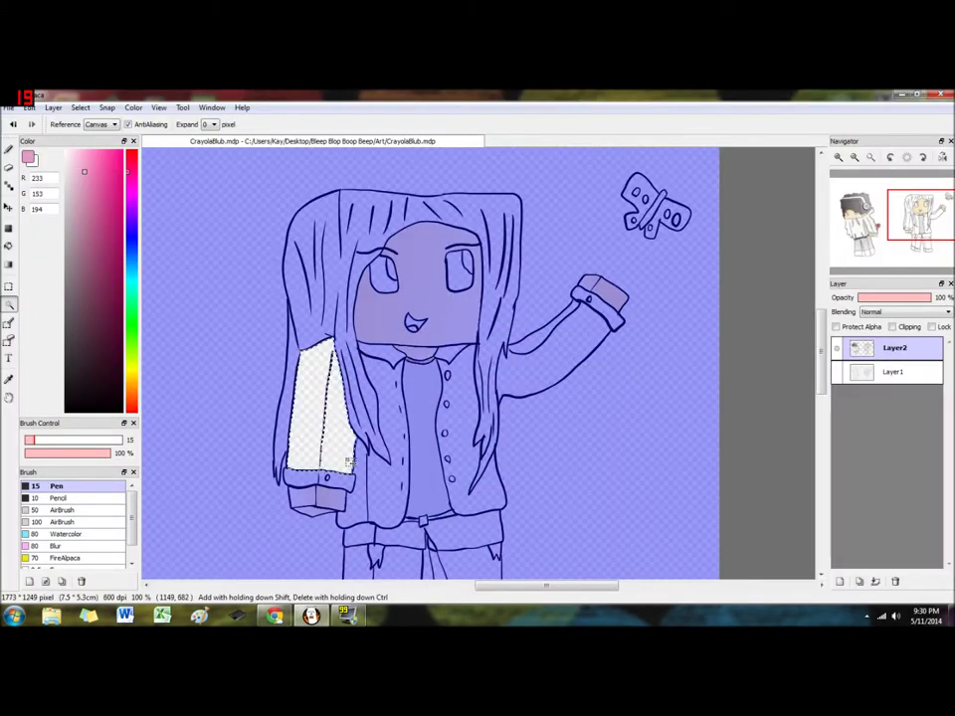
click(9, 266)
drag(389, 477, 208, 405)
Fill the two front panels of the jacket with the pink gradient, one after the other.
click(8, 303)
click(393, 425)
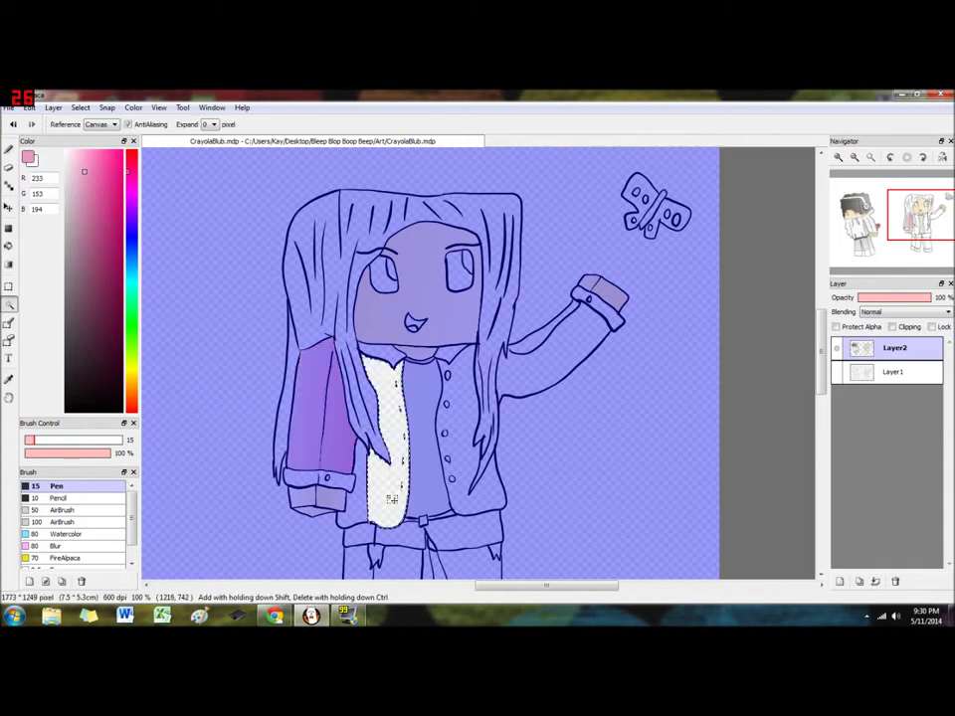
drag(390, 424, 283, 431)
click(9, 305)
click(461, 435)
click(8, 265)
drag(445, 432, 603, 431)
Select the jacket's side panel beside the lowered sleeve and fill it with the pink gradient.
click(9, 304)
click(357, 488)
click(9, 266)
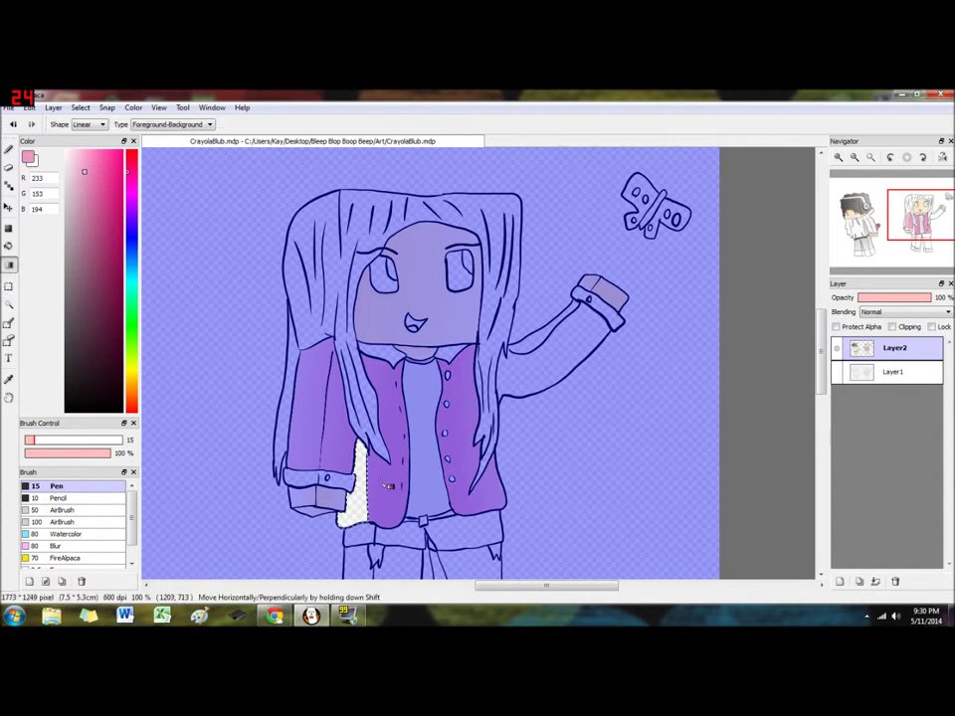
drag(391, 487, 257, 493)
Fill the jacket's raised sleeve with the pink gradient and clear the selection.
click(8, 304)
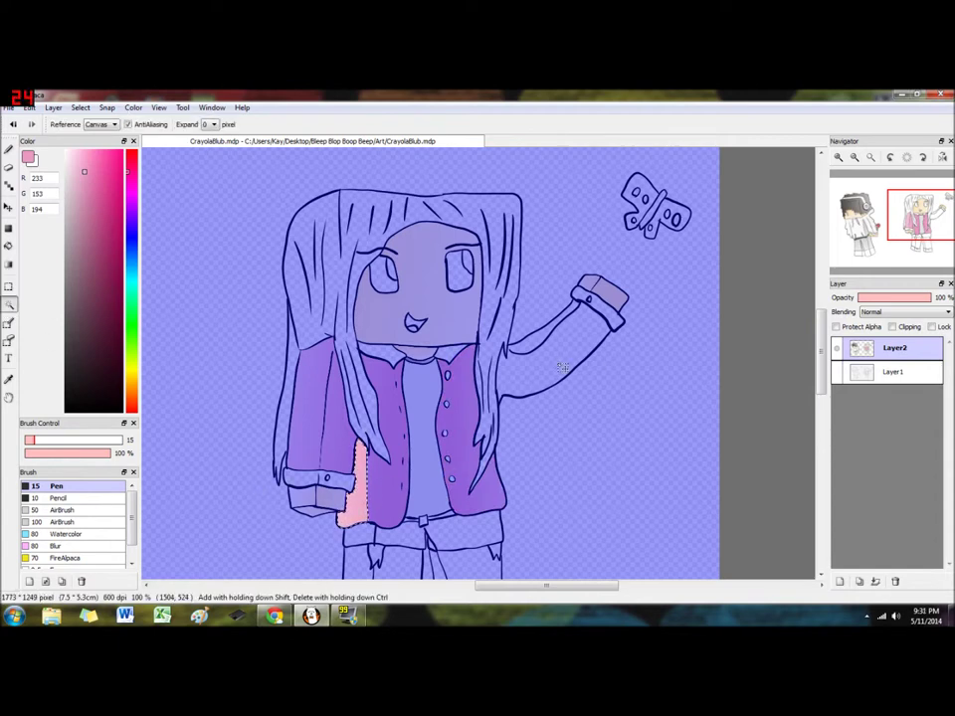
click(562, 361)
click(8, 264)
drag(496, 390, 574, 392)
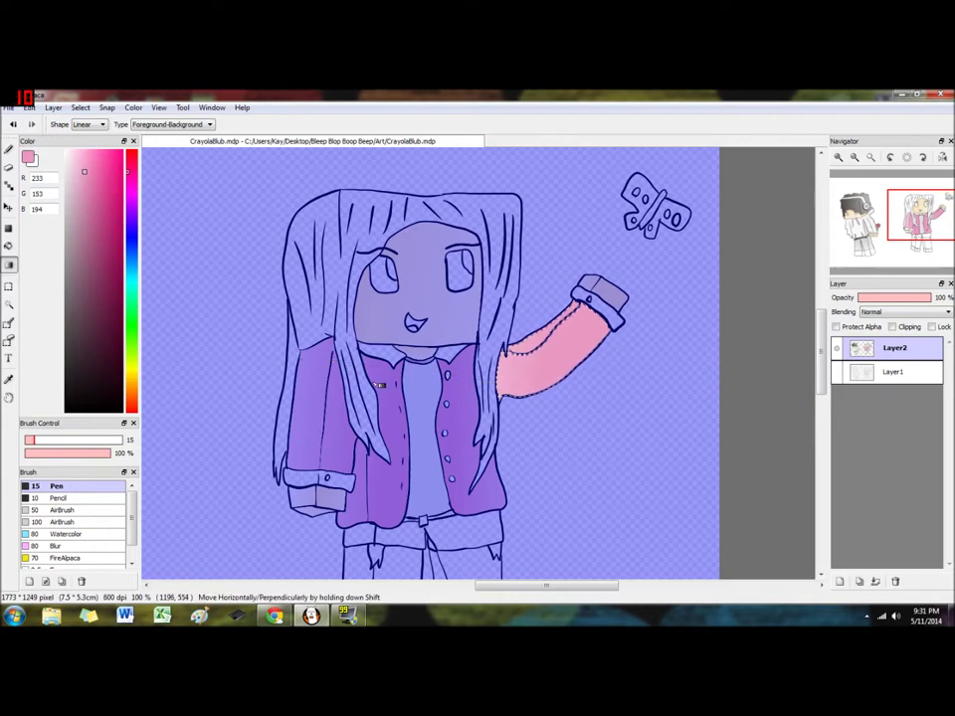
key(ctrl+d)
scroll(381, 474, down, 2)
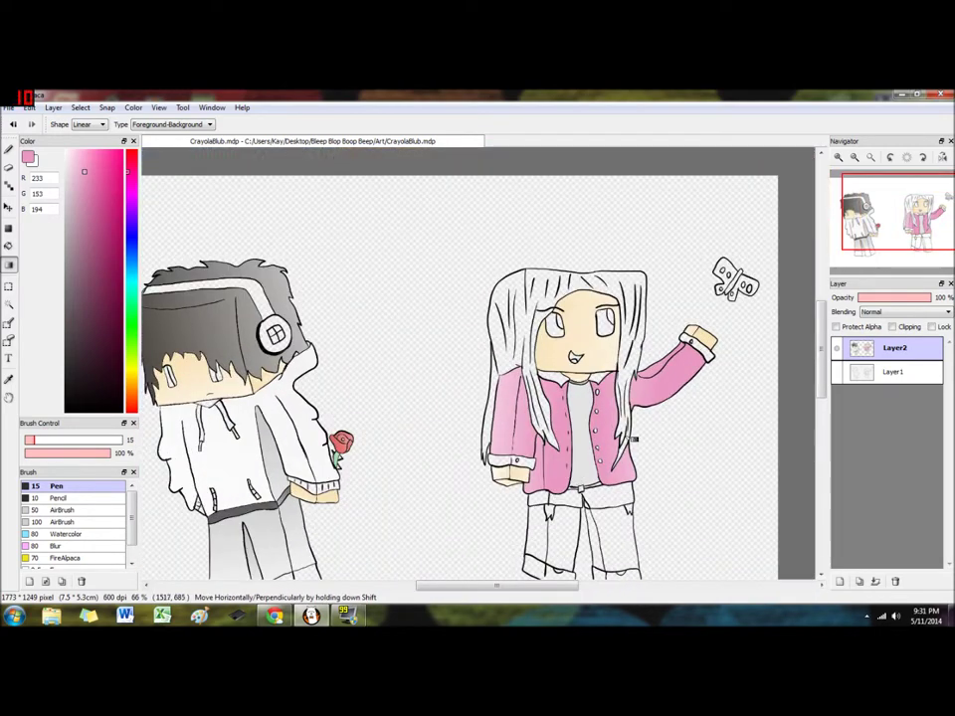
Bucket-fill the whites of the long-haired character's eyes with white and the short-haired character's pupils with black.
scroll(580, 321, up, 3)
click(9, 246)
click(66, 151)
click(521, 341)
click(636, 334)
drag(478, 586, 343, 588)
scroll(452, 465, up, 1)
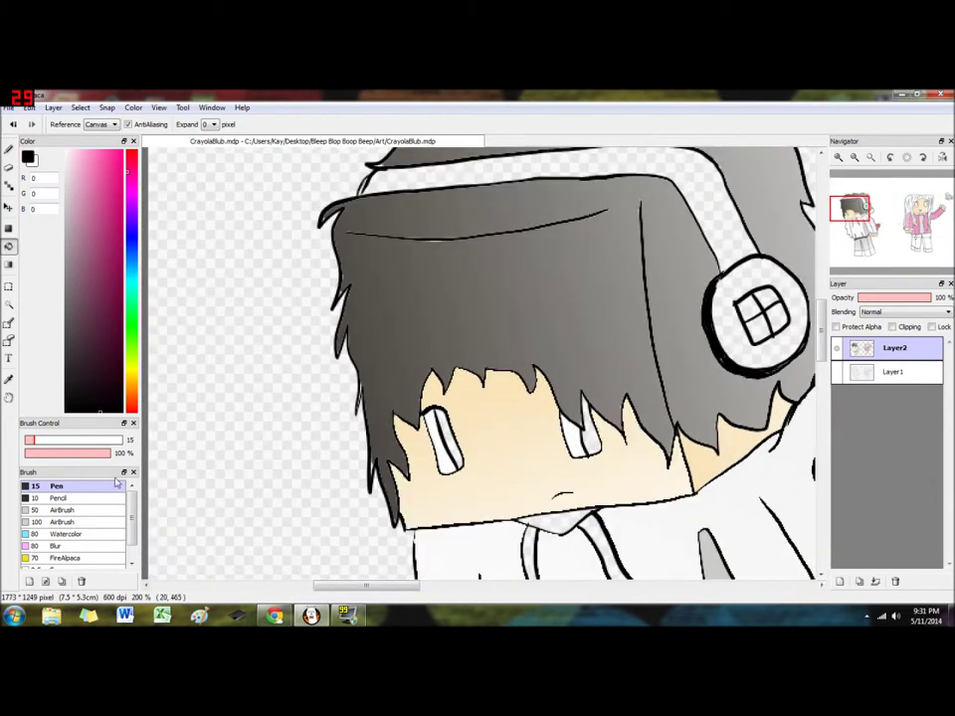
Choose a blue and bucket-fill both of the long-haired character's irises with it.
drag(140, 315, 122, 263)
click(99, 206)
drag(364, 586, 580, 588)
click(300, 283)
click(454, 250)
scroll(449, 373, down, 3)
Sample the skin tone, RGB 249, 228, 186, and fill the front of the long-haired character's first leg with its gradient.
drag(484, 587, 428, 588)
click(9, 305)
click(9, 380)
click(193, 402)
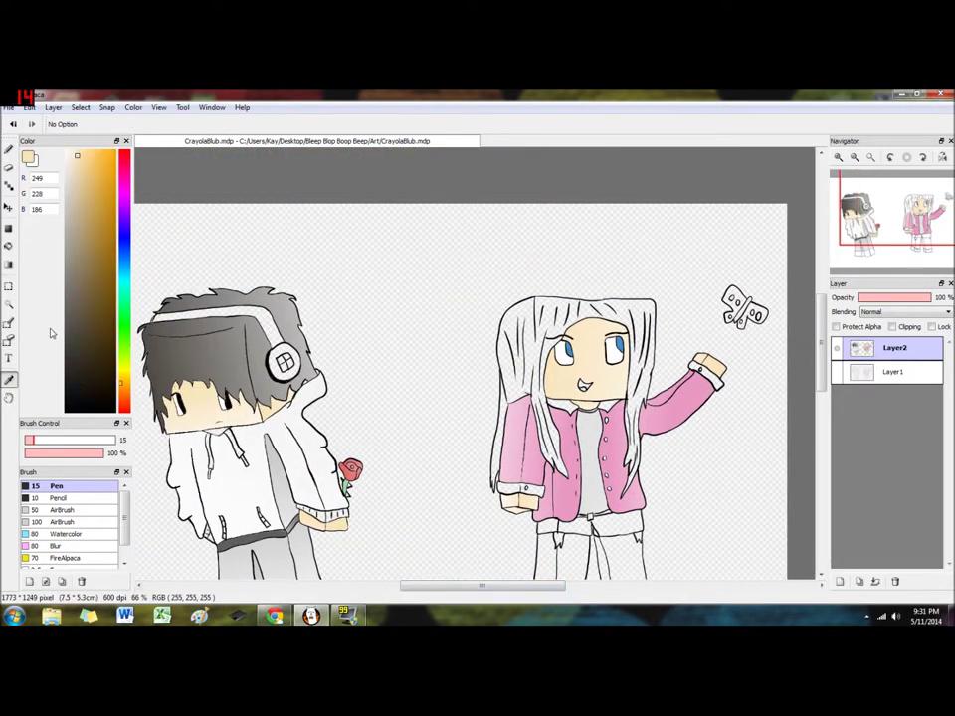
click(9, 306)
drag(517, 586, 508, 586)
drag(822, 389, 822, 425)
click(649, 431)
click(9, 264)
drag(515, 439, 470, 428)
drag(682, 434, 487, 416)
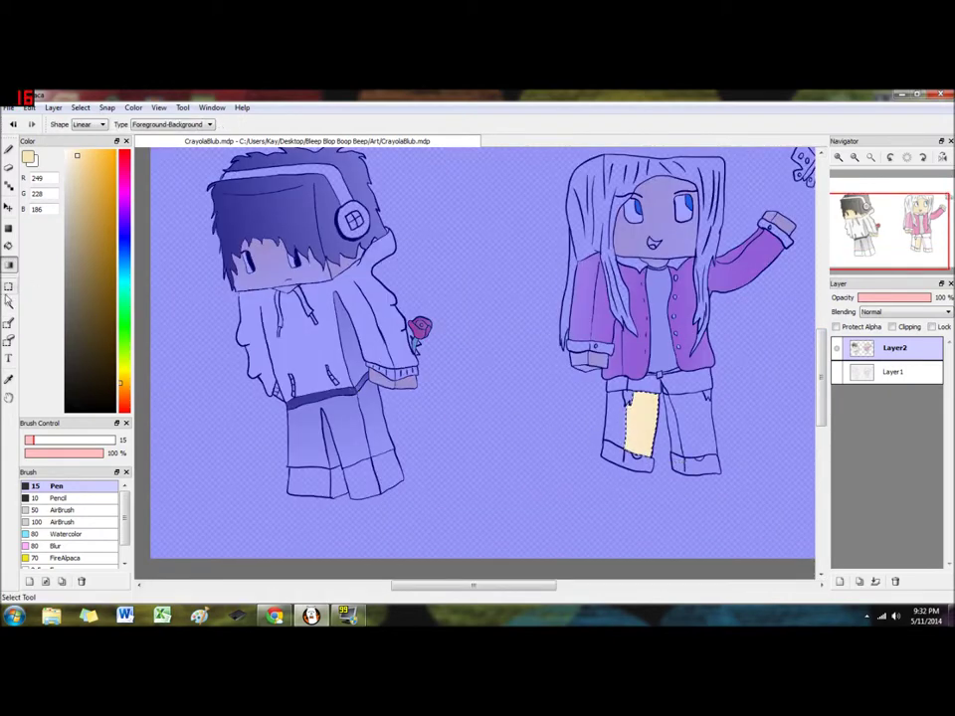
Select the side face of the same leg and fill it with the skin-tone gradient.
click(9, 305)
click(615, 429)
click(9, 265)
drag(638, 442, 443, 422)
Fill the front and narrow inner face of the long-haired character's other leg with the skin-tone gradient.
click(9, 305)
click(694, 428)
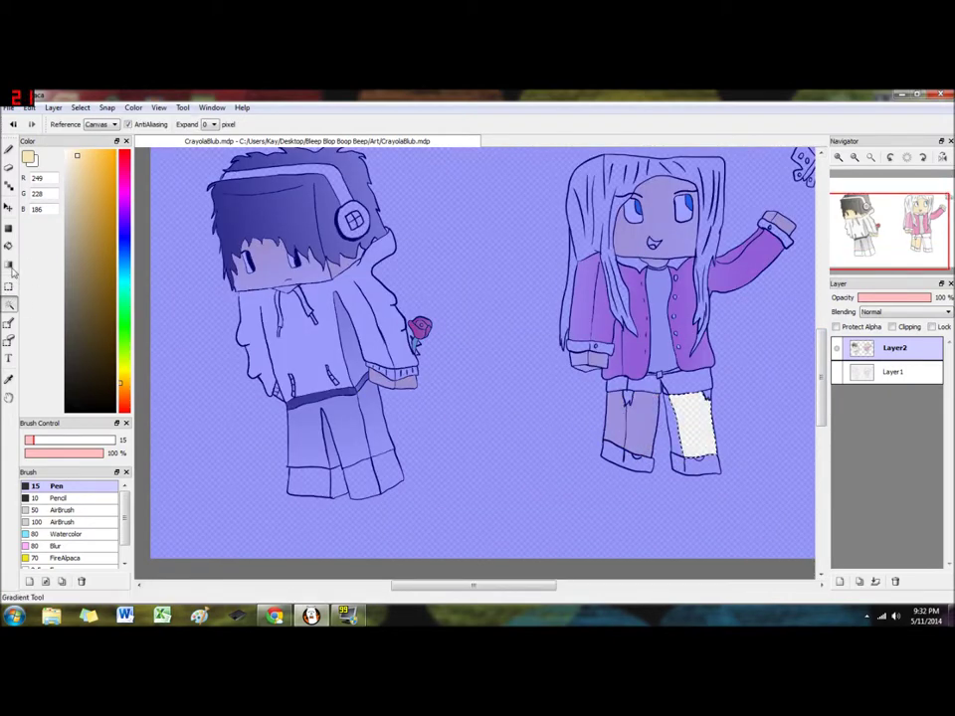
click(9, 264)
drag(731, 437, 629, 432)
key(w)
click(674, 426)
key(g)
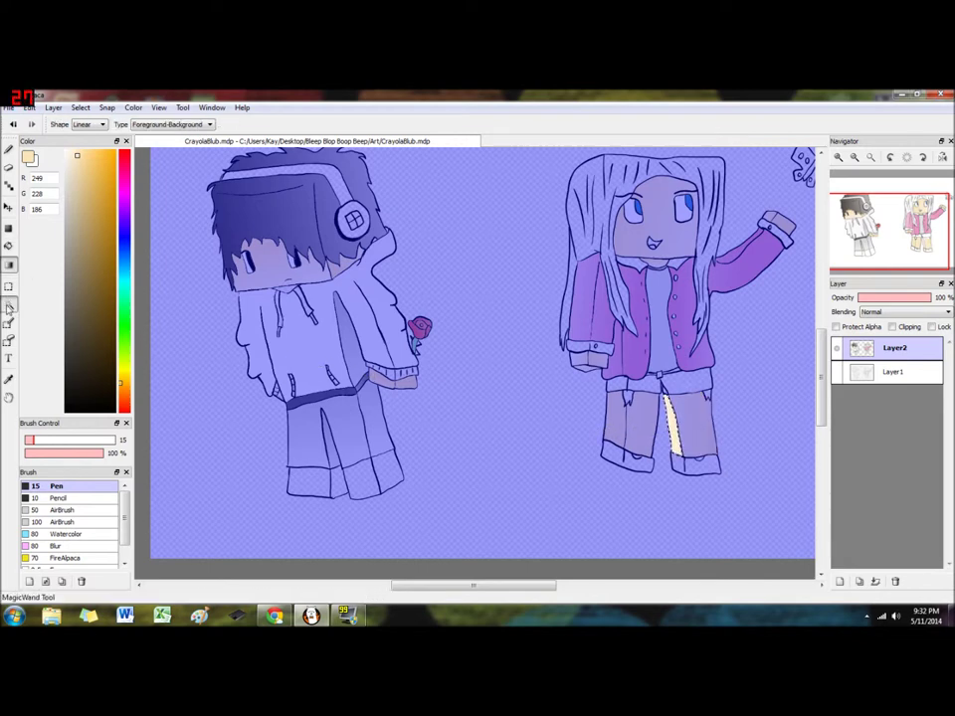
Select the side segment of the shorts and fill it with a light blue gradient, RGB 144, 189, 232.
key(w)
click(616, 384)
click(120, 270)
click(120, 261)
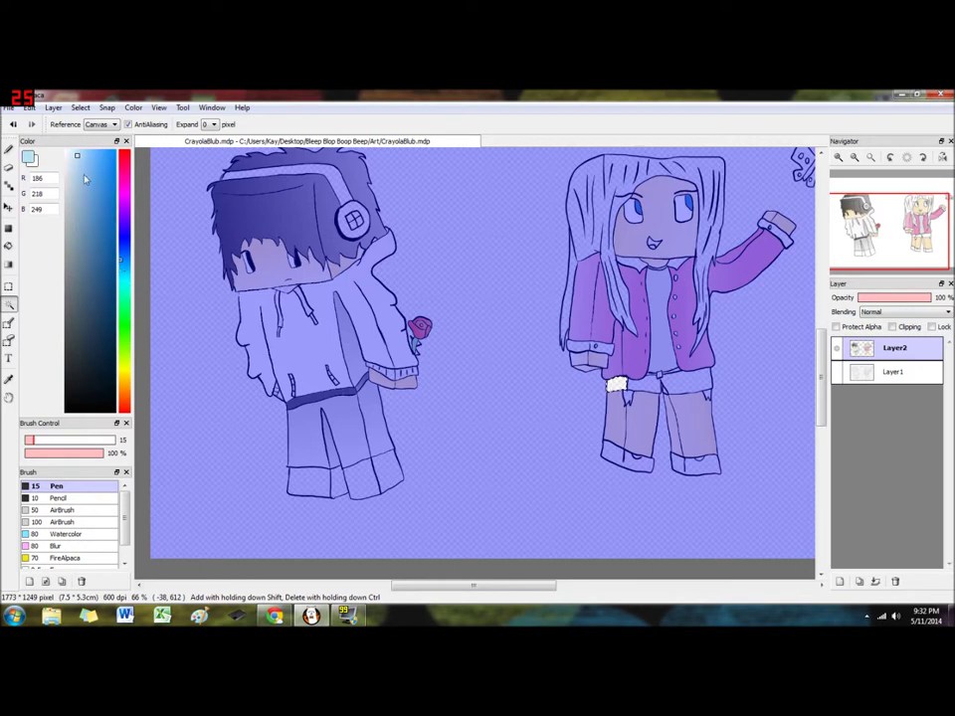
click(8, 264)
Fill the two front panels of the shorts with the light blue gradient.
click(8, 304)
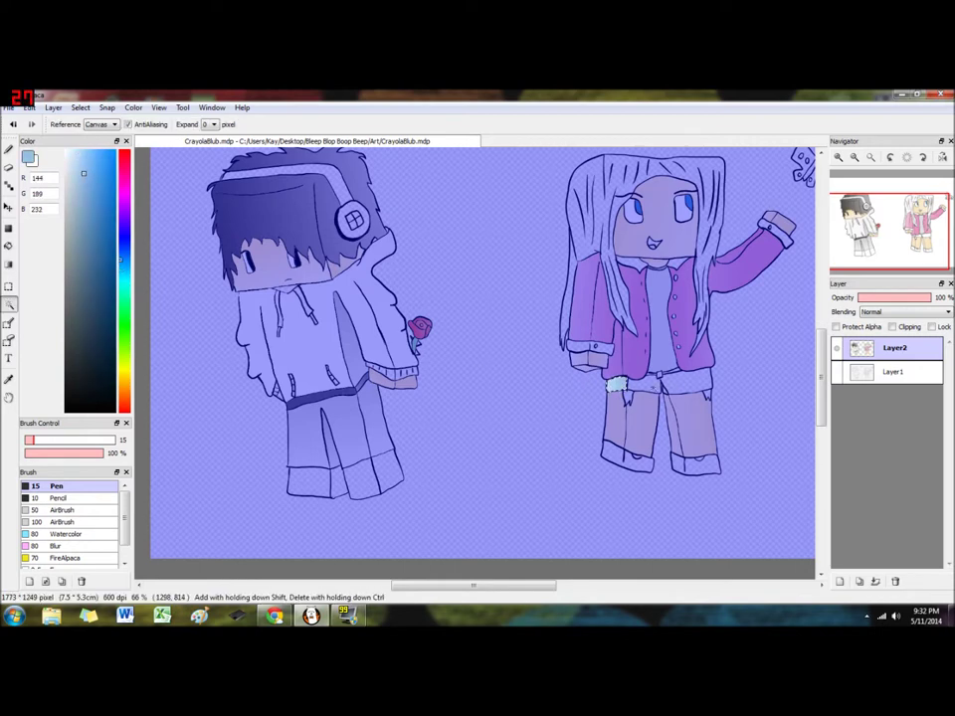
click(9, 265)
drag(608, 385, 707, 395)
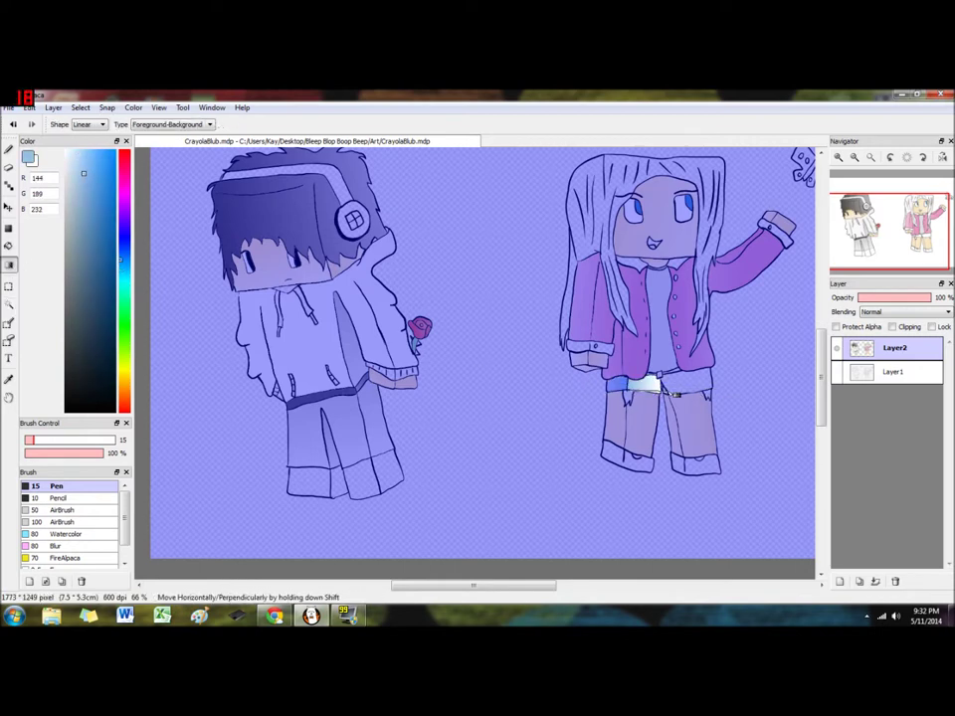
click(9, 305)
click(687, 383)
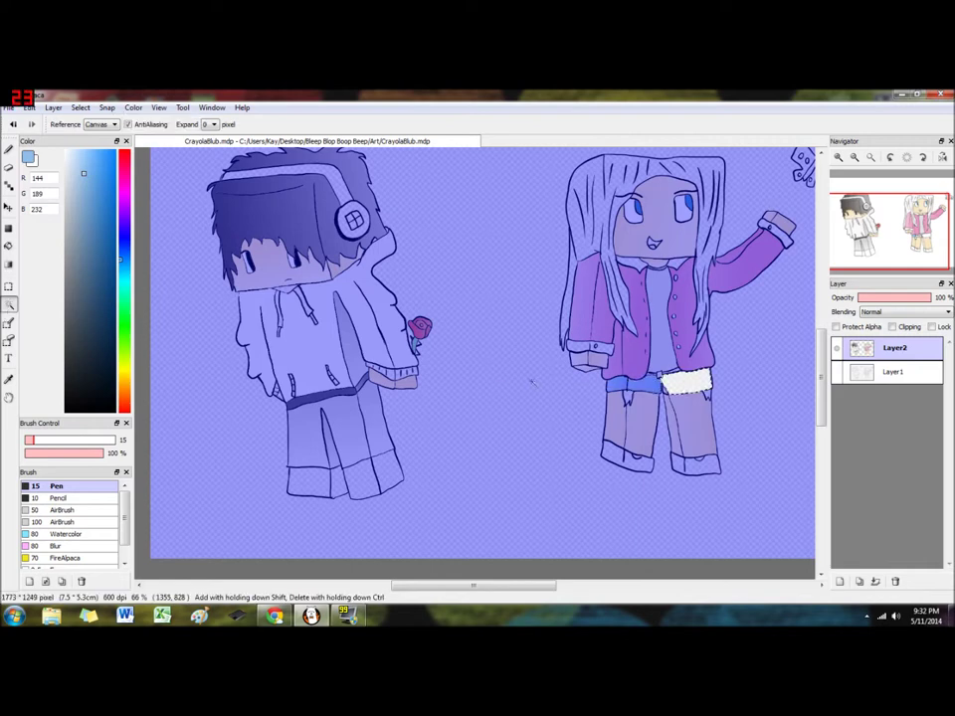
click(9, 266)
drag(608, 386, 715, 385)
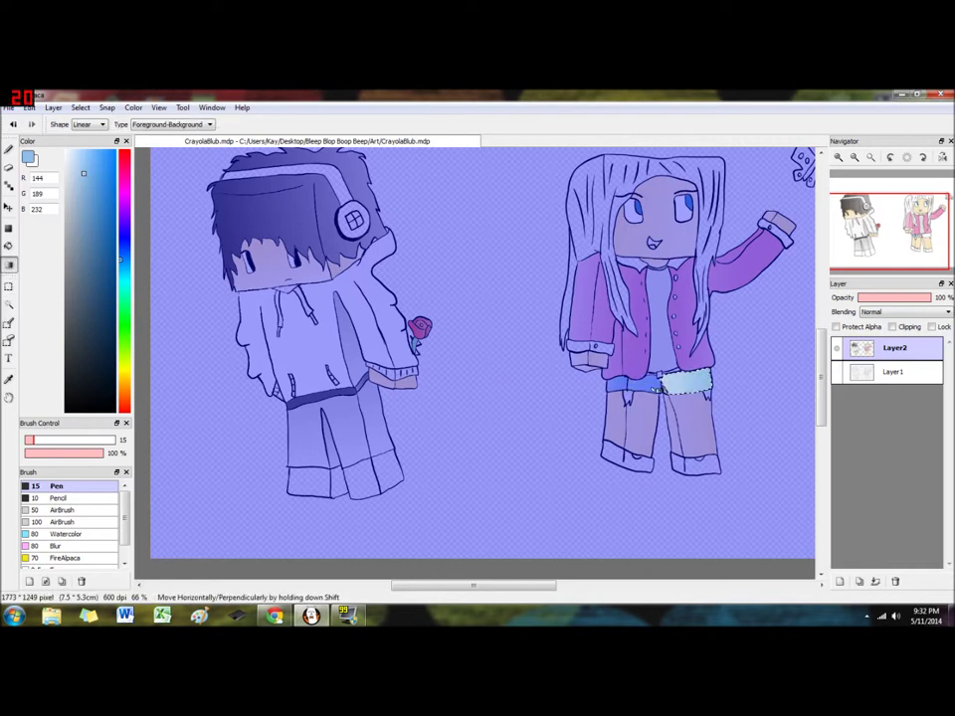
Fill the small inner-leg piece of the shorts below the belt buckle with the light blue gradient and deselect.
click(9, 306)
scroll(694, 386, up, 5)
click(501, 347)
click(9, 246)
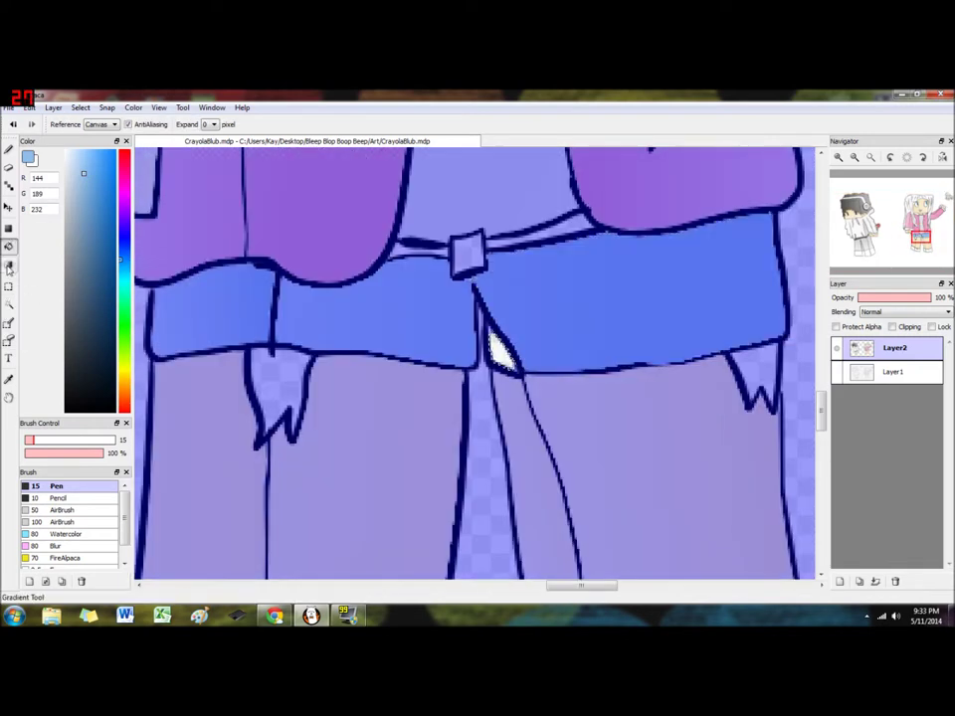
click(9, 265)
drag(537, 348, 412, 353)
scroll(412, 353, up, 1)
scroll(468, 546, down, 6)
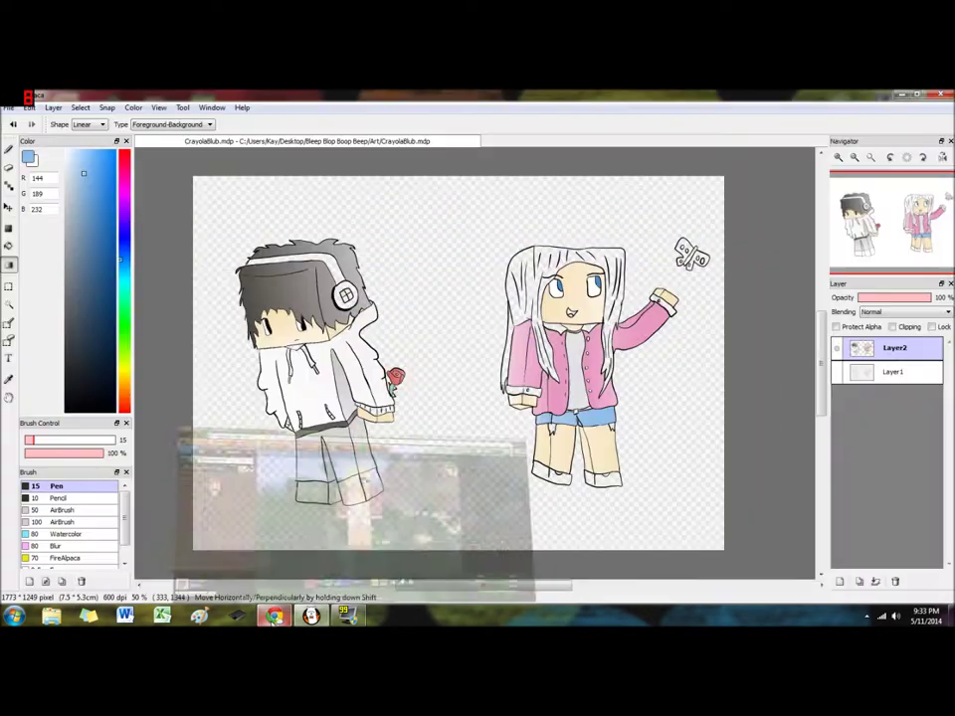
Set the colour to pale yellow, RGB 250, 242, 172, and fill the long-haired character's main hair area with its gradient.
click(124, 373)
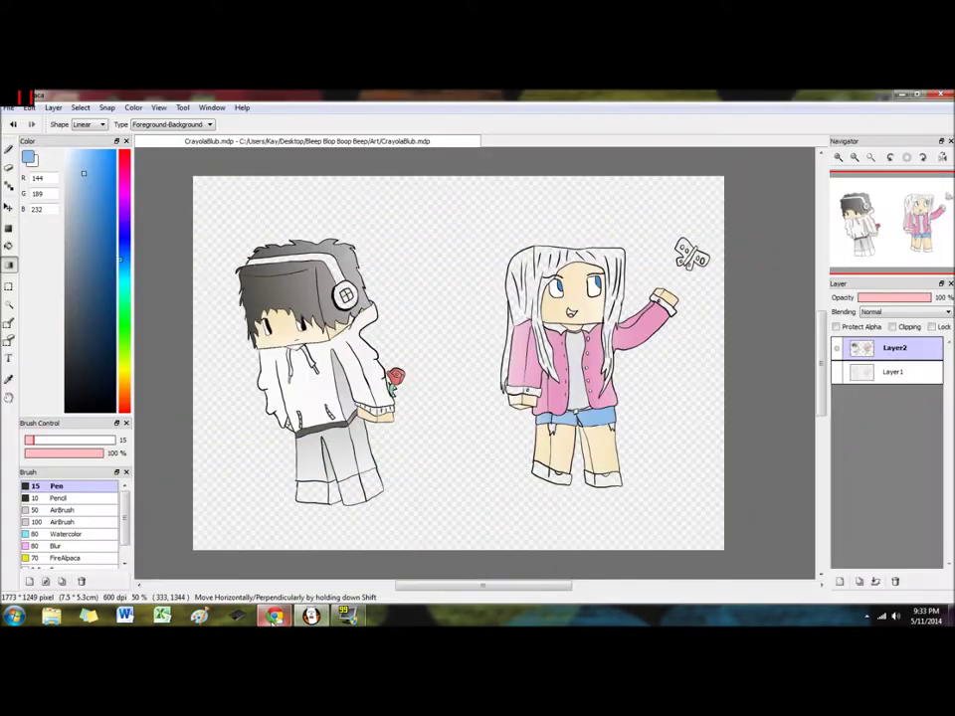
click(101, 170)
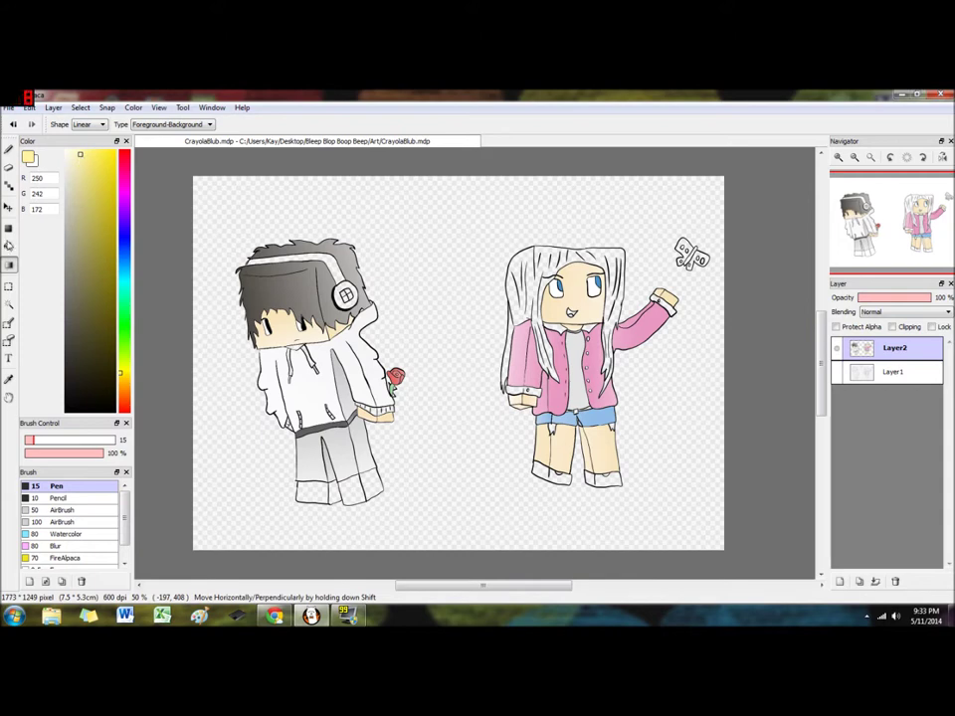
click(8, 305)
click(549, 267)
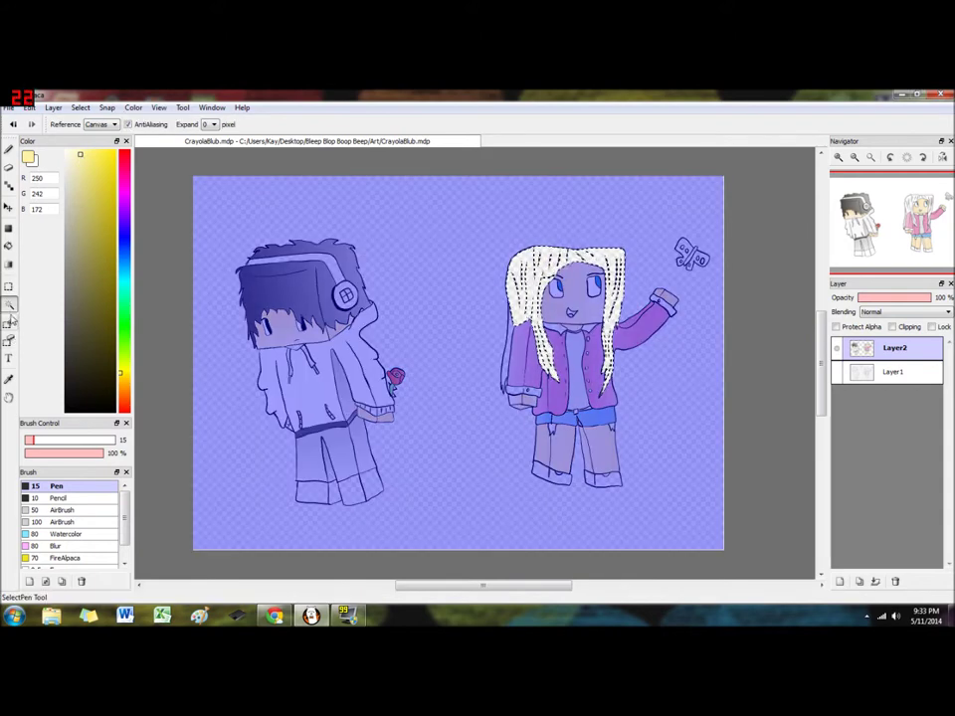
click(8, 265)
drag(645, 285, 369, 273)
Fill the remaining hair strand behind the lowered sleeve with the pale yellow gradient and deselect.
click(8, 304)
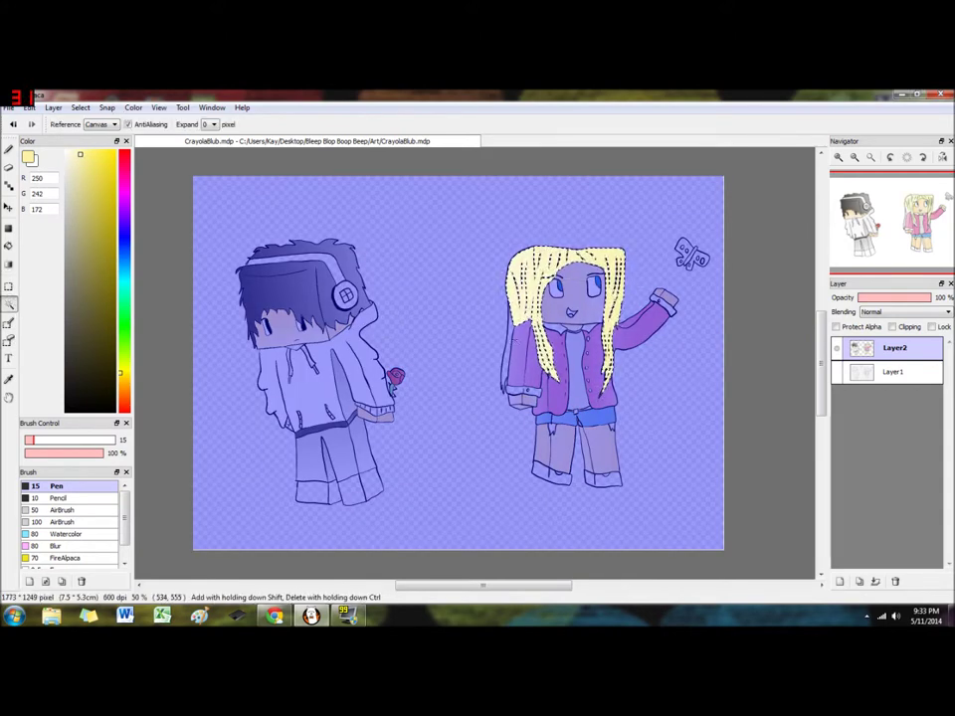
click(509, 344)
click(8, 265)
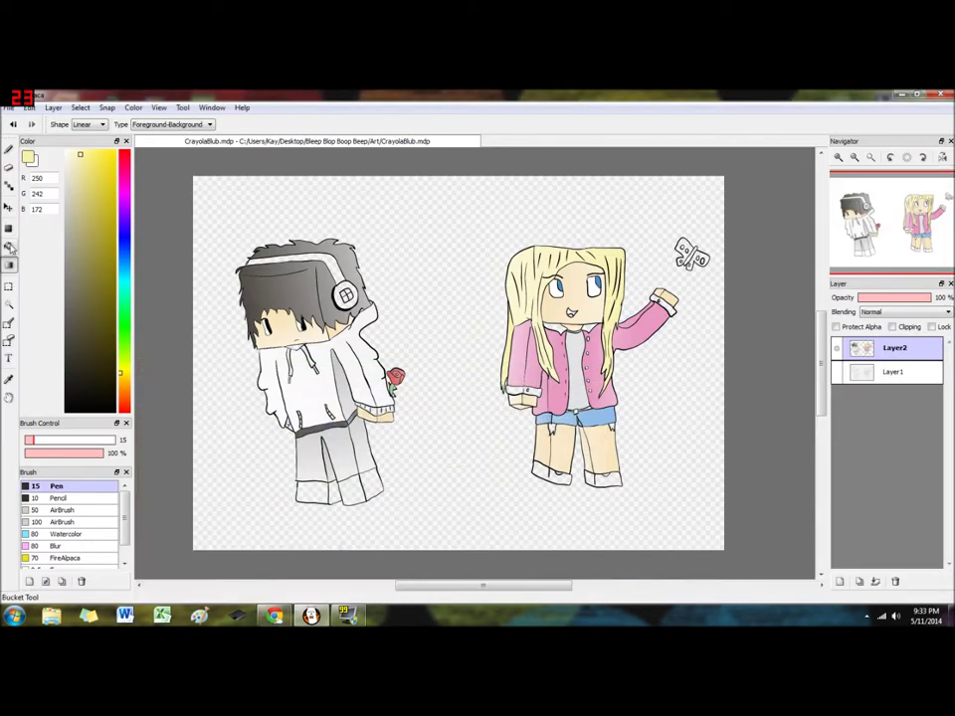
Set the colour to black, RGB 0, 0, 0, and fill the headphone band with its gradient.
click(9, 305)
click(333, 266)
click(114, 411)
click(12, 266)
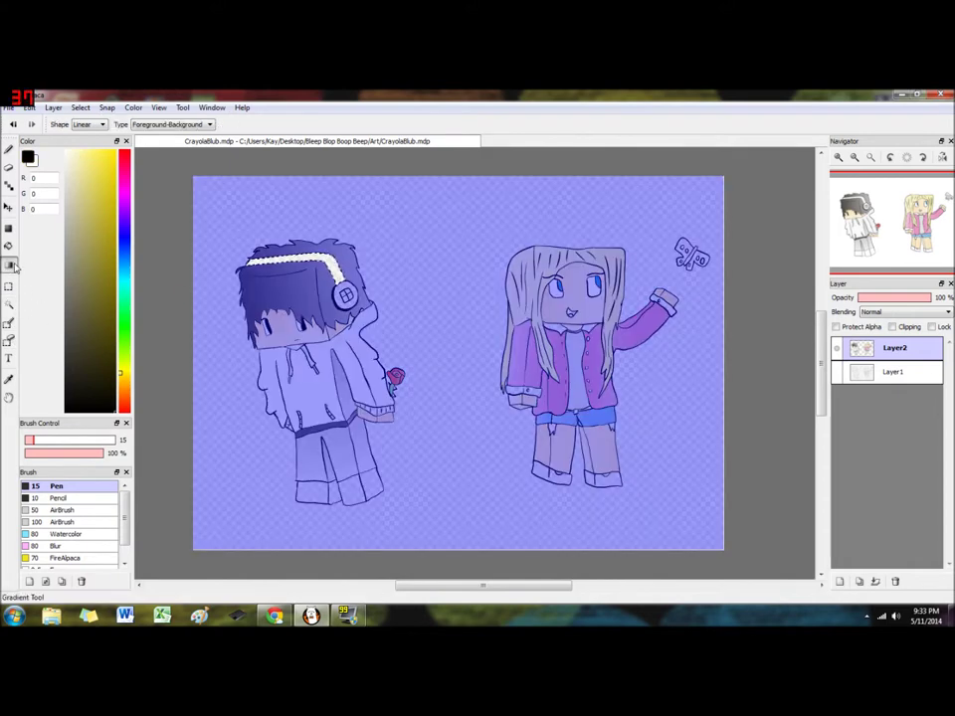
drag(227, 272, 222, 273)
drag(348, 267, 159, 276)
scroll(391, 280, left, 2)
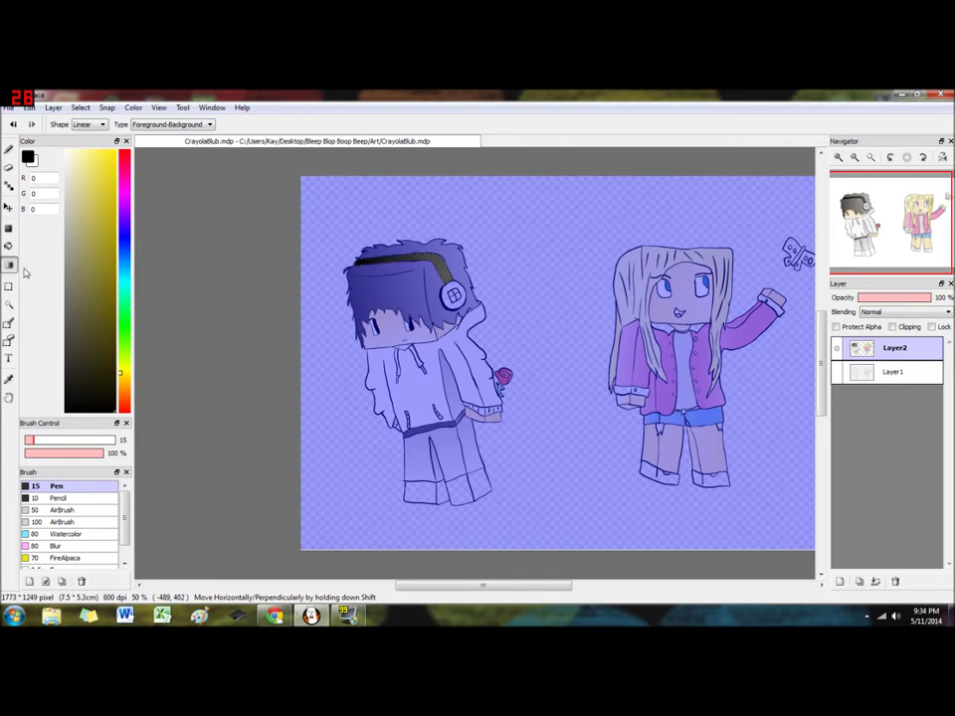
Fill the ring of the headphone ear cup with the black gradient and deselect.
click(9, 305)
click(446, 299)
click(10, 265)
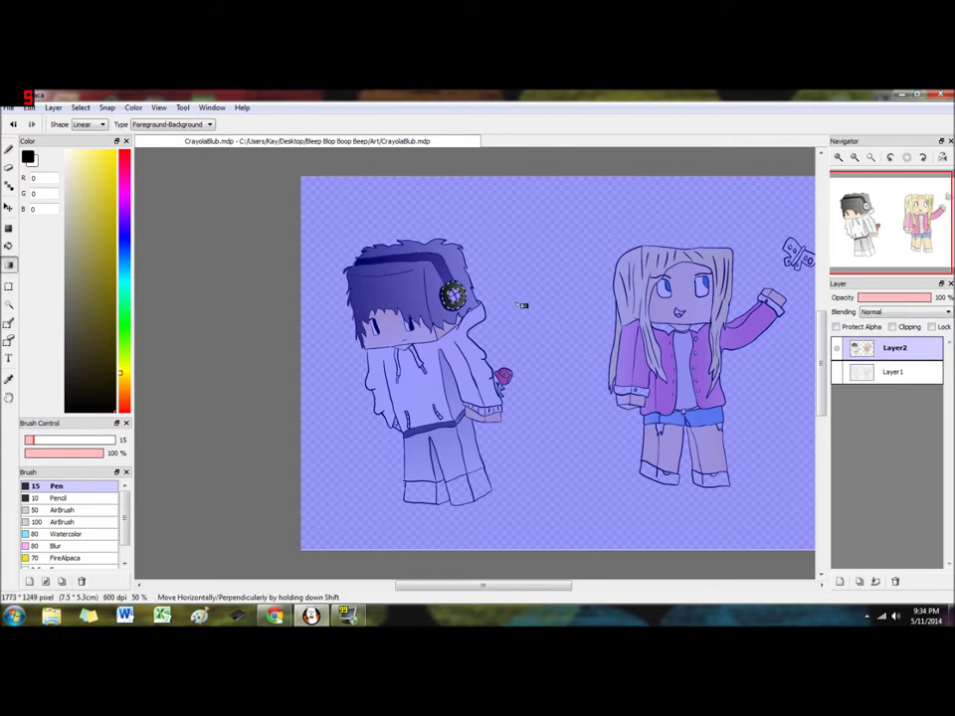
key(ctrl+d)
Fill the front panels of both of the dark-haired character's shoes with the black gradient.
drag(472, 586, 474, 587)
click(9, 306)
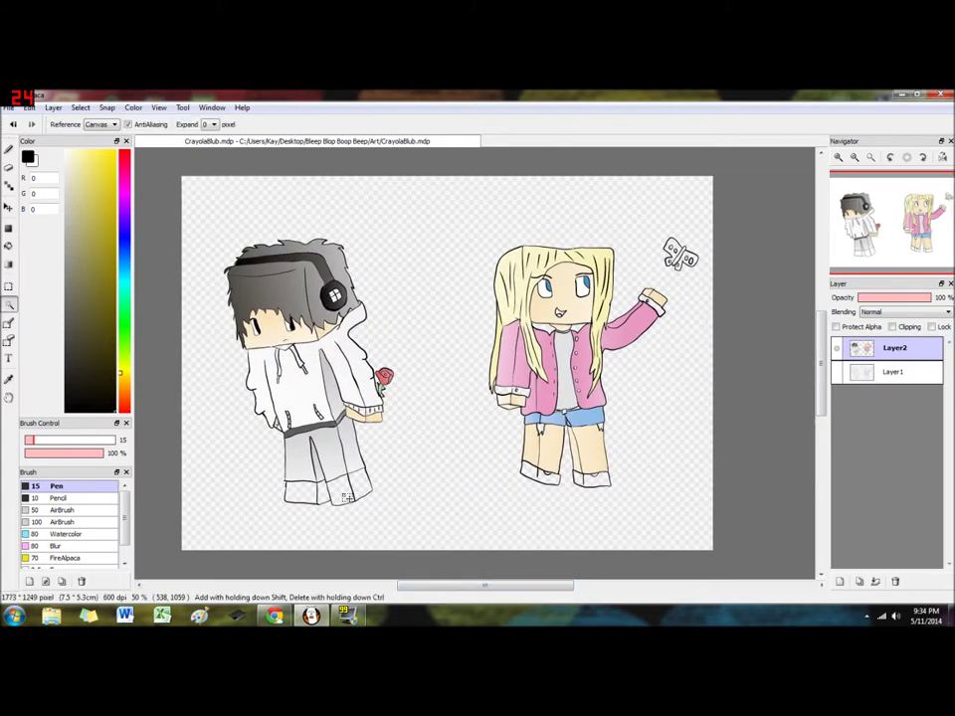
click(348, 498)
click(10, 266)
drag(359, 509, 498, 517)
click(9, 305)
click(307, 497)
click(10, 265)
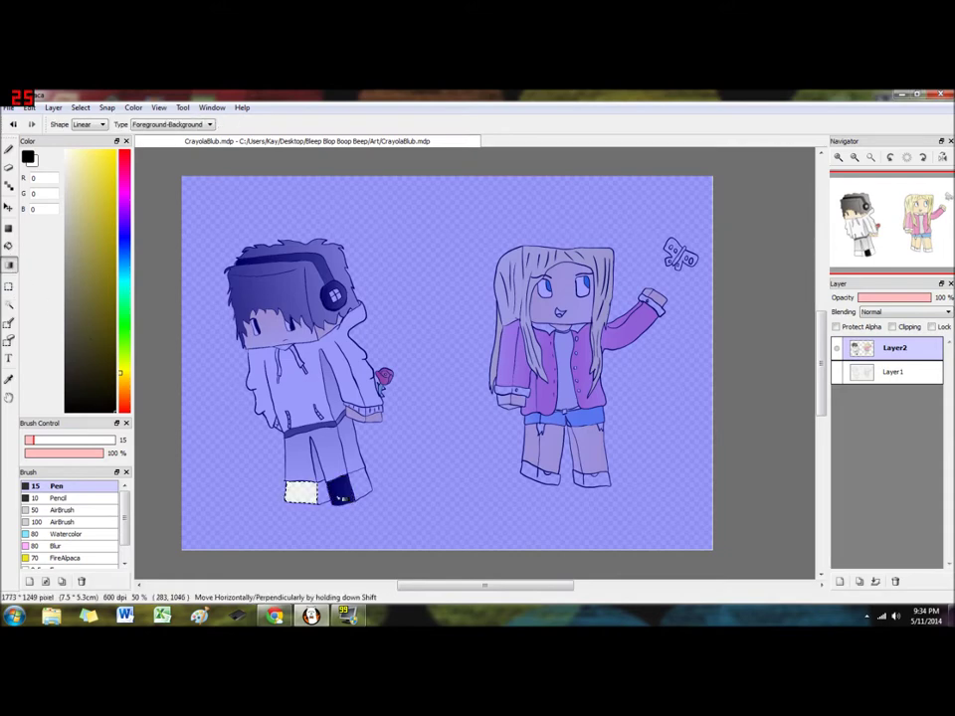
click(8, 266)
drag(306, 501, 401, 500)
Fill the remaining side area of the dark-haired character's shoes with the black gradient.
click(9, 306)
click(360, 487)
click(6, 266)
drag(318, 487, 486, 495)
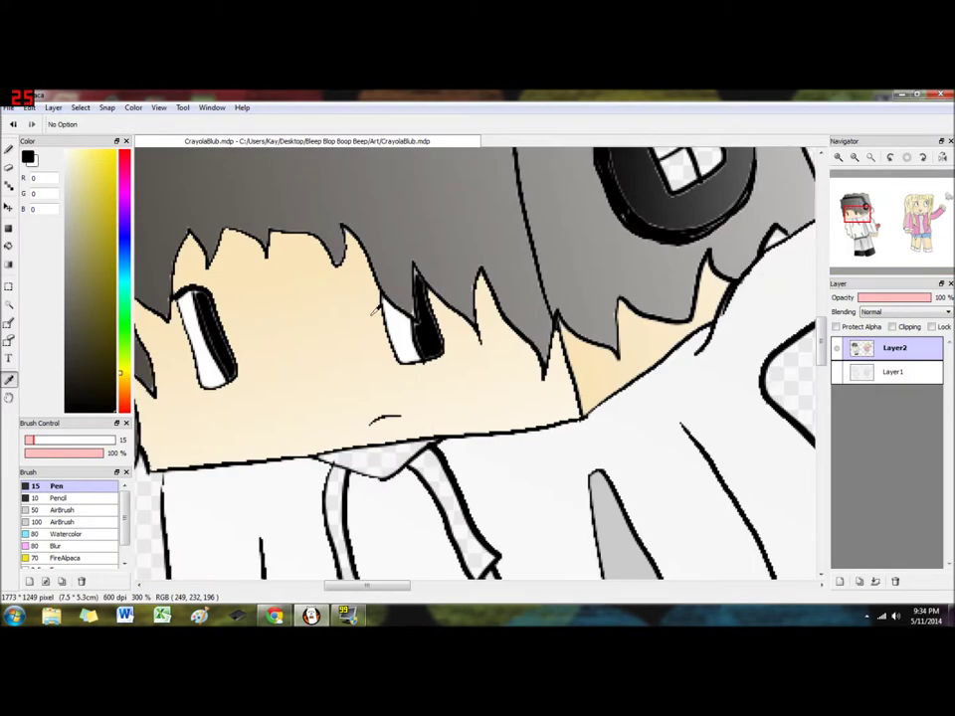
Sample the face's skin tone, RGB 249, 228, 186, and fill the small hand area below the hoodie's far sleeve with its gradient.
click(441, 298)
scroll(441, 299, down, 2)
click(9, 306)
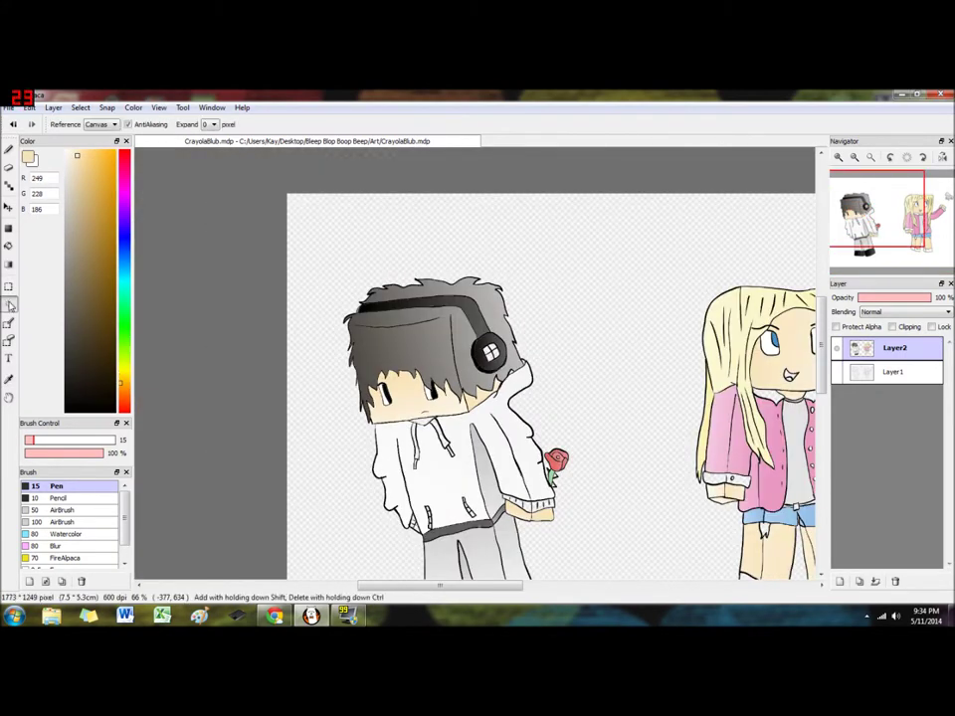
click(414, 527)
click(9, 266)
drag(406, 533, 460, 535)
Set the colour to tan, RGB 192, 160, 95, and fill the long-haired character's shoe below the lowered arm with its gradient.
drag(513, 585, 576, 586)
drag(821, 383, 821, 405)
click(74, 262)
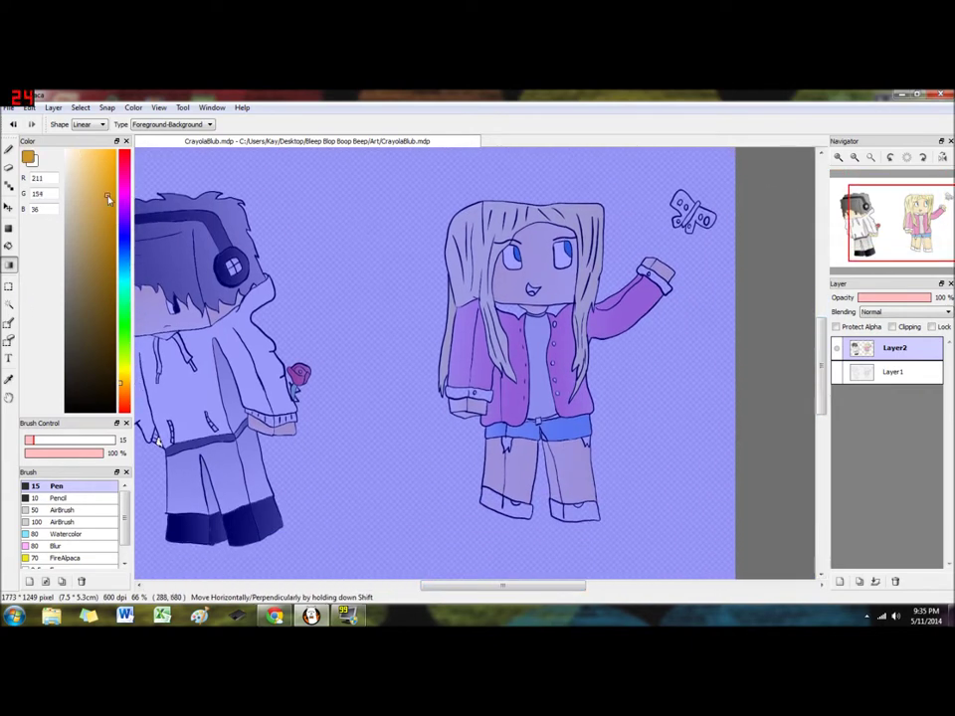
drag(97, 197, 90, 214)
click(9, 306)
click(509, 506)
click(9, 265)
drag(535, 514, 428, 500)
Fill the long-haired character's other shoe with the tan gradient and deselect.
click(8, 304)
click(572, 510)
click(8, 265)
drag(500, 514, 497, 514)
key(ctrl+d)
Set the colour to pale blue-grey, RGB 221, 227, 238, and bucket-fill the frayed pieces hanging below the shorts.
drag(514, 586, 505, 585)
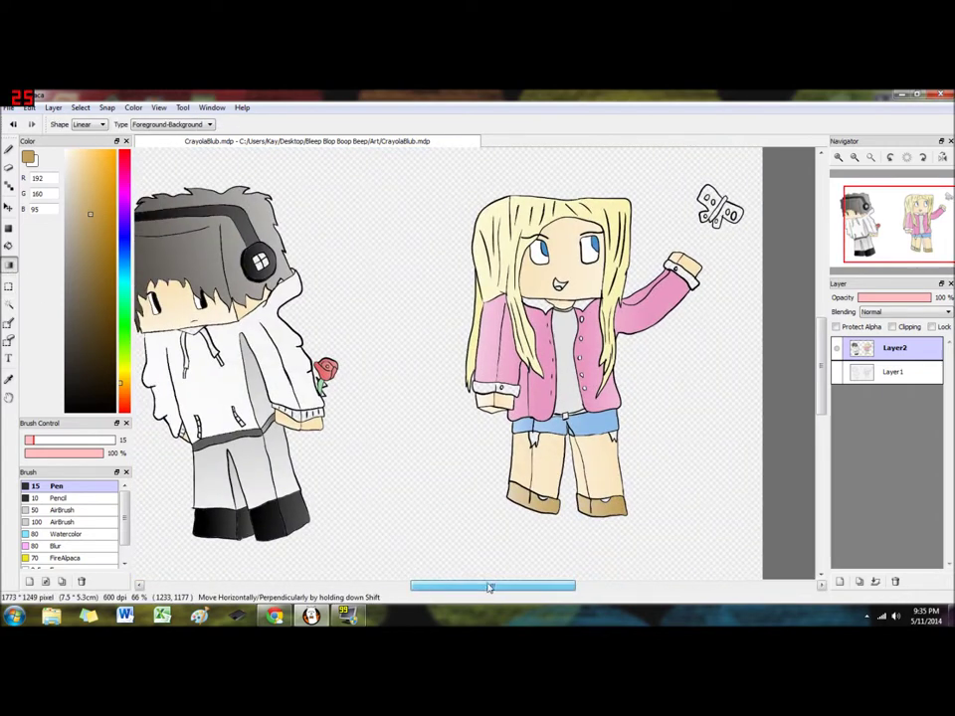
click(9, 107)
drag(83, 330, 51, 161)
drag(122, 167, 123, 254)
click(66, 167)
click(9, 247)
scroll(462, 410, up, 2)
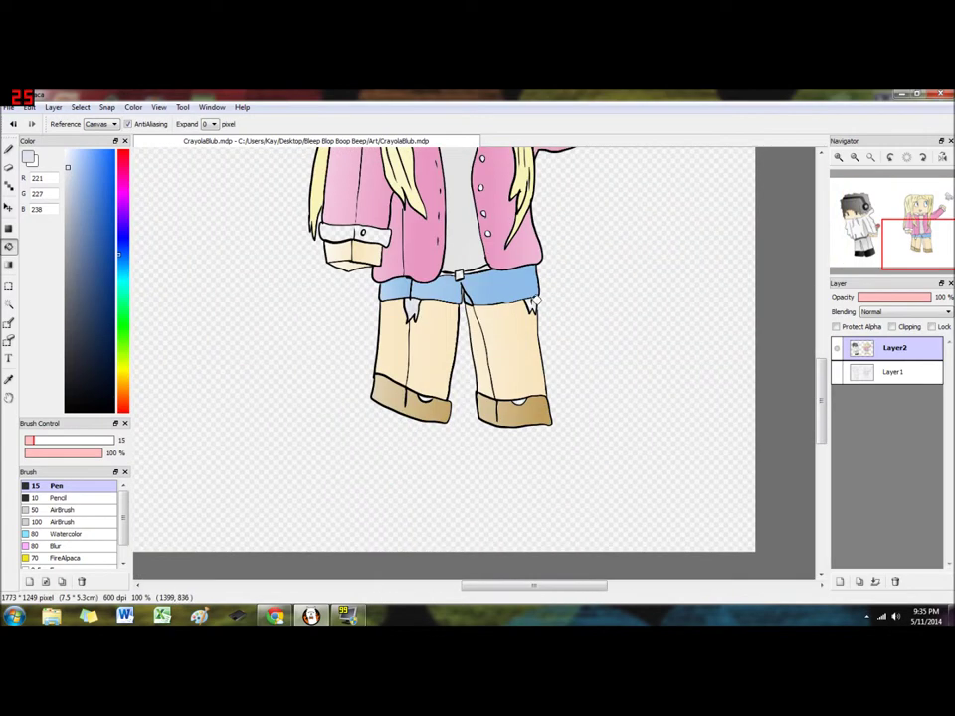
Set the colour to gold, RGB 222, 199, 99, and bucket-fill the belt buckle.
click(122, 362)
click(98, 220)
click(122, 377)
click(92, 185)
click(91, 182)
click(458, 275)
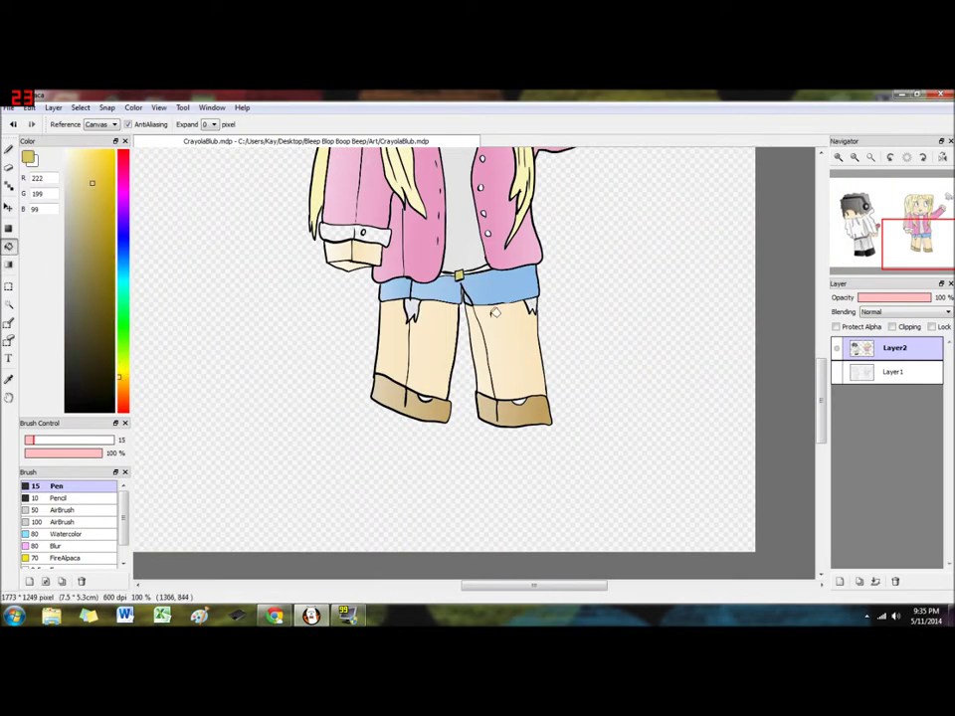
Set the colour to brown, RGB 141, 107, 38, and bucket-fill the belt on both sides of the buckle.
click(90, 250)
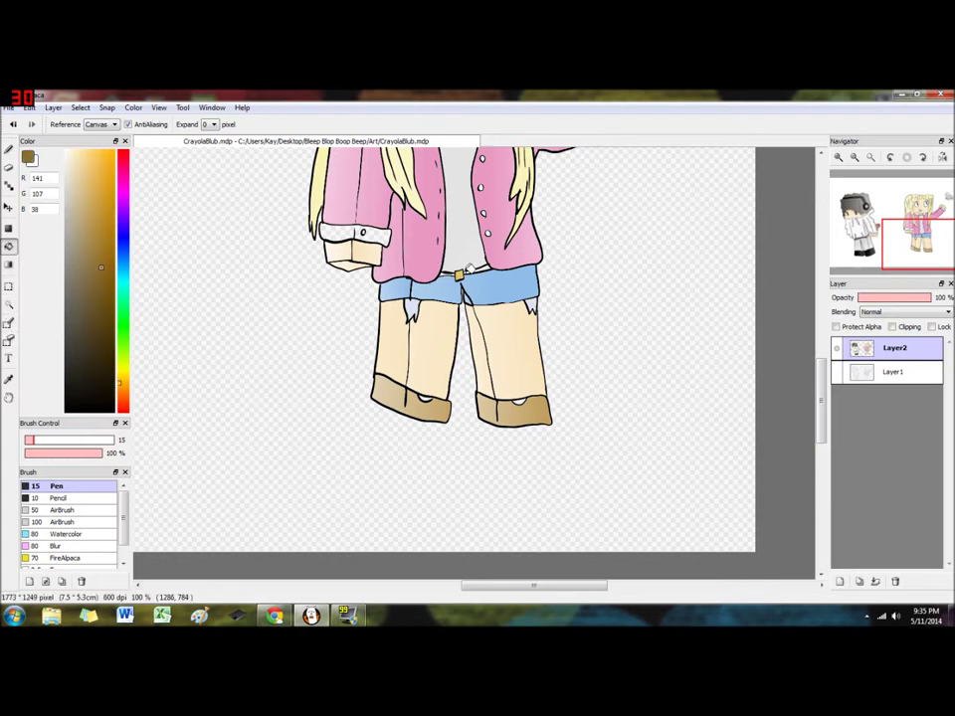
scroll(420, 269, up, 2)
scroll(421, 269, down, 3)
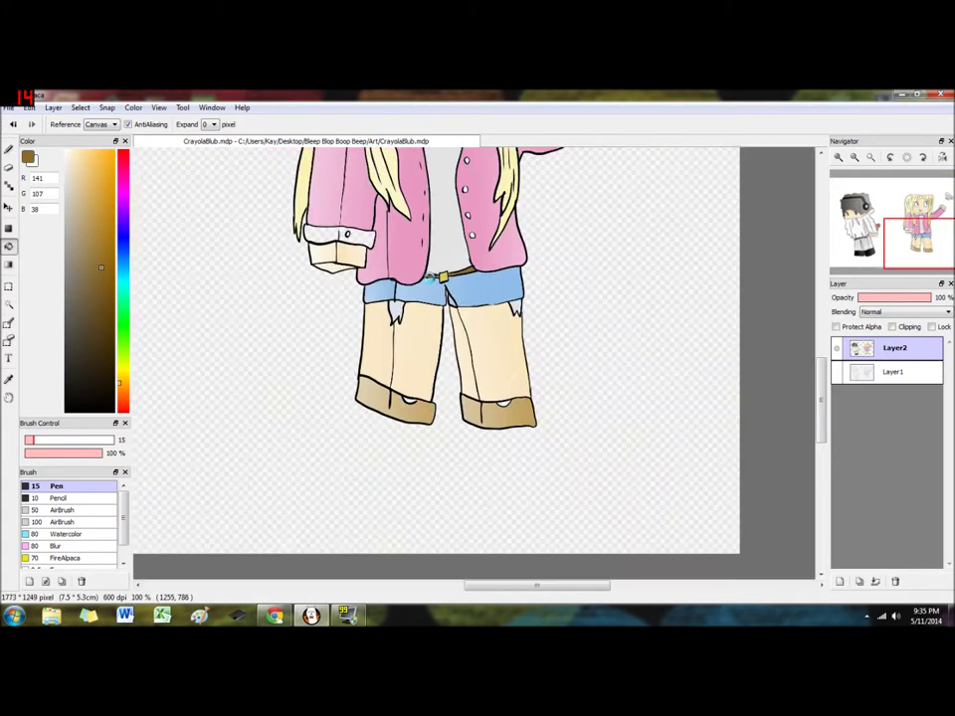
Sample the jacket's pink, darken it to RGB 214, 125, 170, and bucket-fill both sleeve cuffs.
click(8, 379)
click(83, 176)
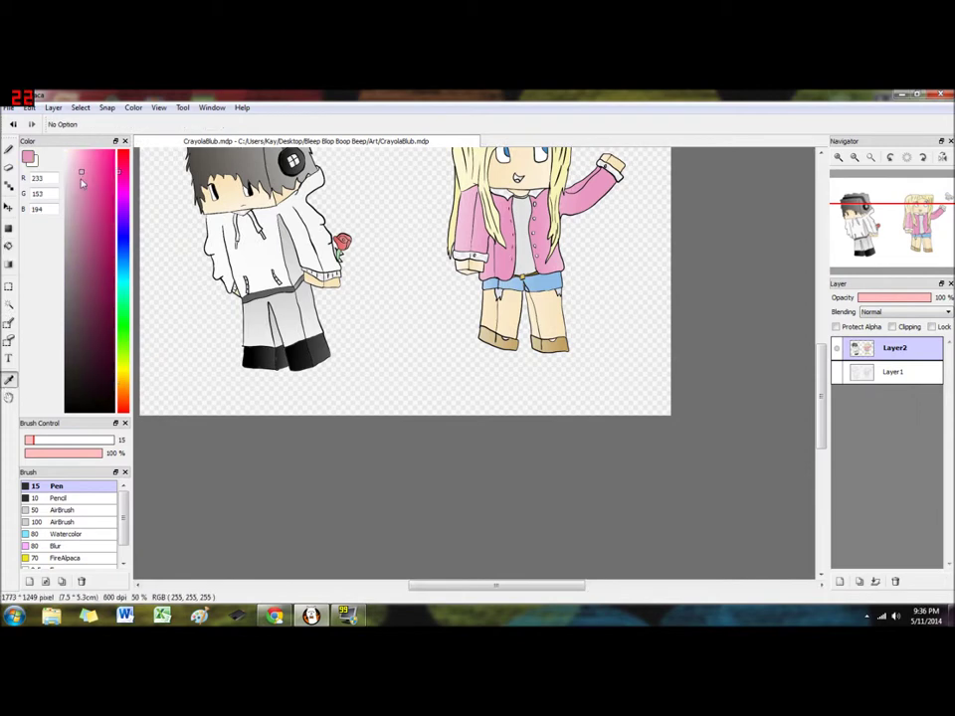
drag(86, 193, 85, 192)
click(8, 246)
click(480, 254)
click(611, 173)
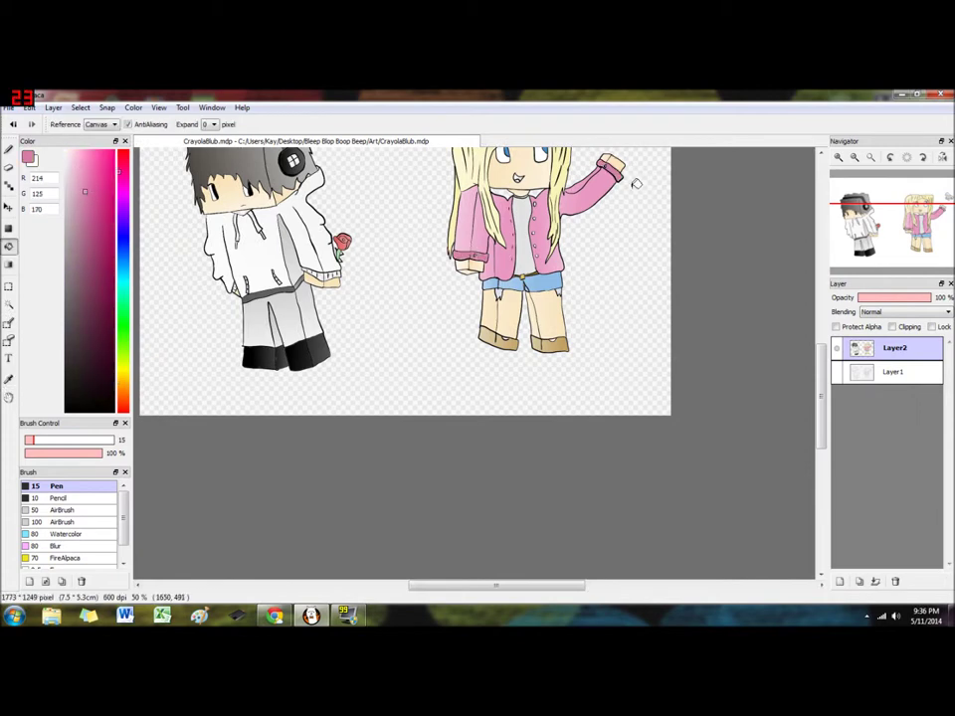
Set the colour to dark mauve, RGB 131, 92, 112, and bucket-fill the button on the lowered sleeve's cuff.
click(79, 277)
scroll(424, 208, up, 4)
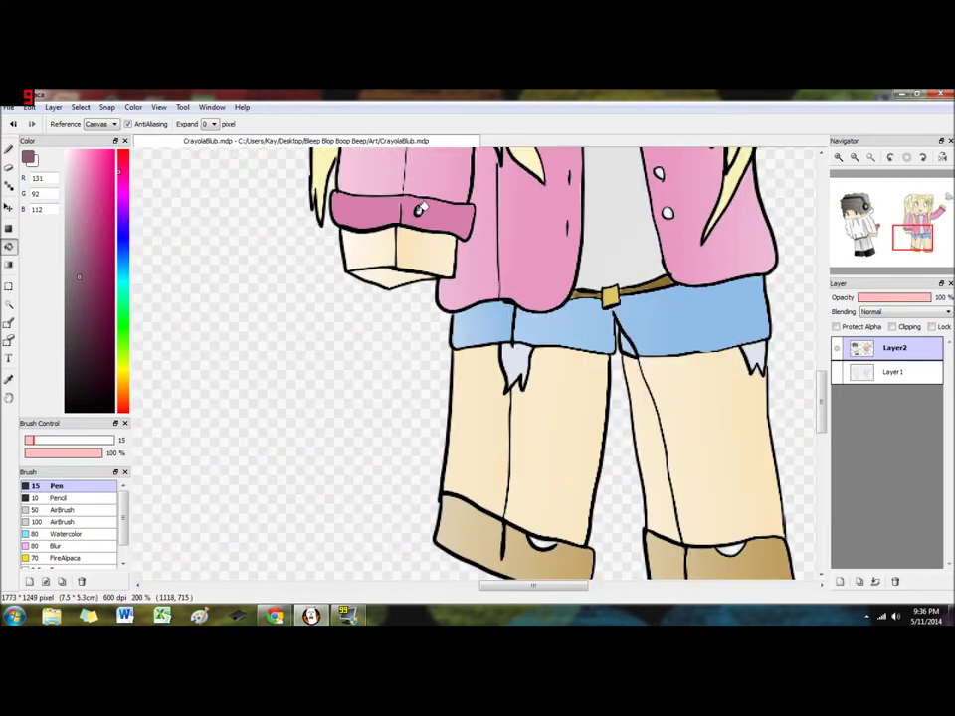
scroll(425, 208, down, 1)
scroll(422, 210, up, 6)
click(411, 222)
click(420, 194)
click(419, 186)
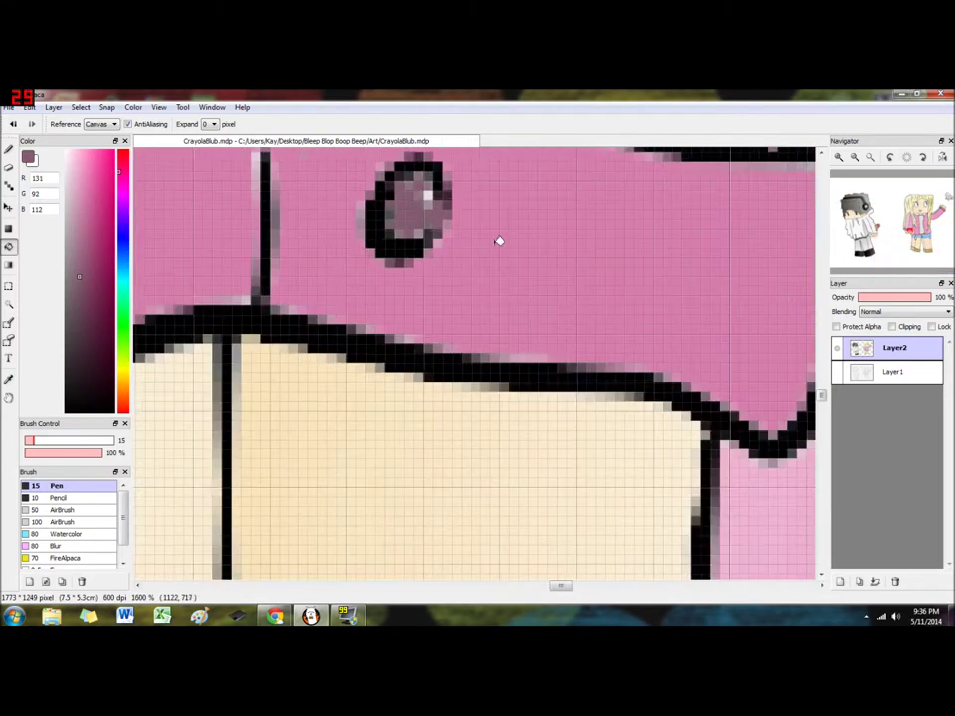
Bucket-fill the buttons down the jacket front with the dark mauve and undo the last fill.
scroll(434, 210, down, 3)
click(567, 587)
click(389, 270)
click(370, 188)
scroll(370, 189, down, 2)
scroll(370, 189, up, 1)
drag(824, 384, 822, 333)
click(362, 518)
click(375, 285)
key(ctrl+z)
Sample the darker pink from the raised sleeve's cuff and bucket-fill both flaps of the jacket collar.
drag(602, 586, 640, 586)
drag(820, 341, 820, 329)
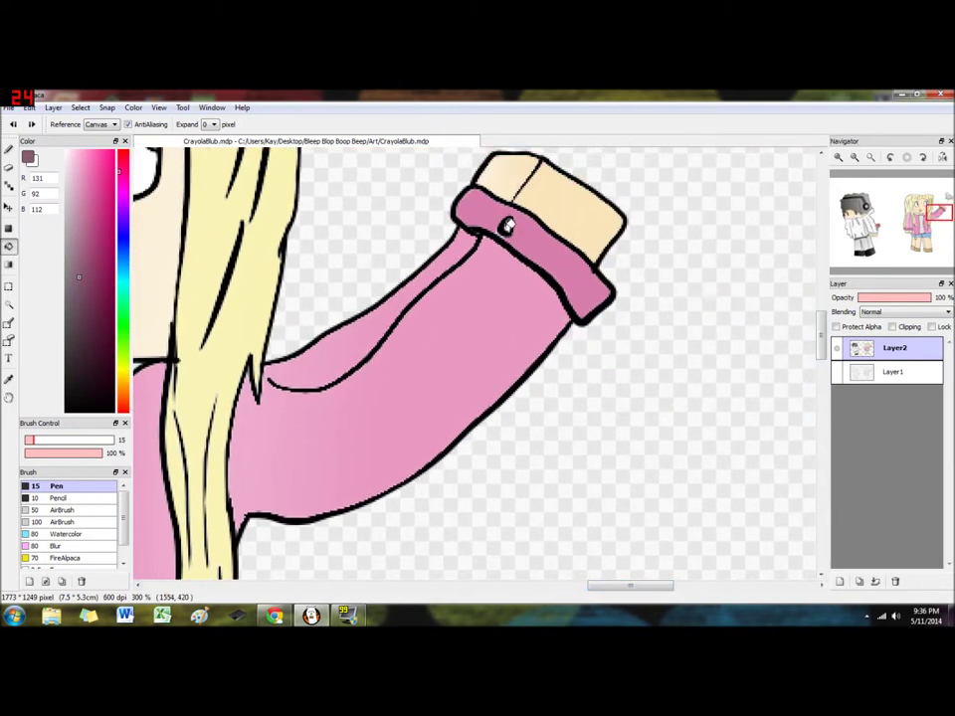
click(9, 379)
click(481, 209)
click(9, 246)
drag(637, 587, 527, 586)
click(649, 393)
click(453, 391)
Set the colour to very pale pink, RGB 250, 232, 241, and brush highlights along the lowered sleeve's outer edge, hem and shoulder.
scroll(556, 535, down, 2)
scroll(524, 554, down, 3)
drag(822, 314, 821, 353)
scroll(591, 452, up, 2)
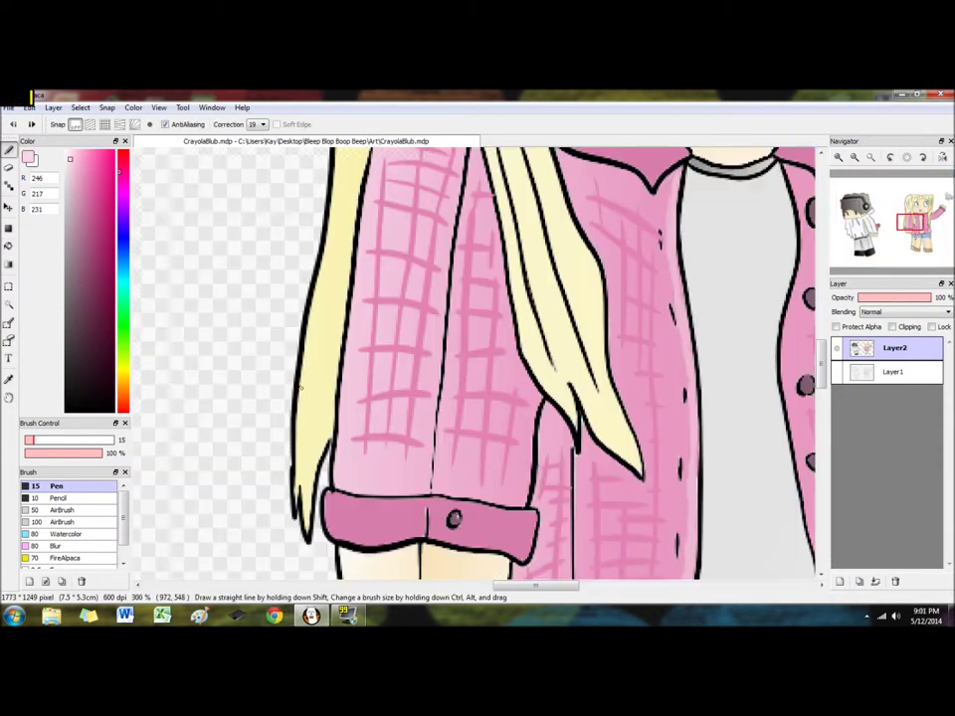
click(342, 484)
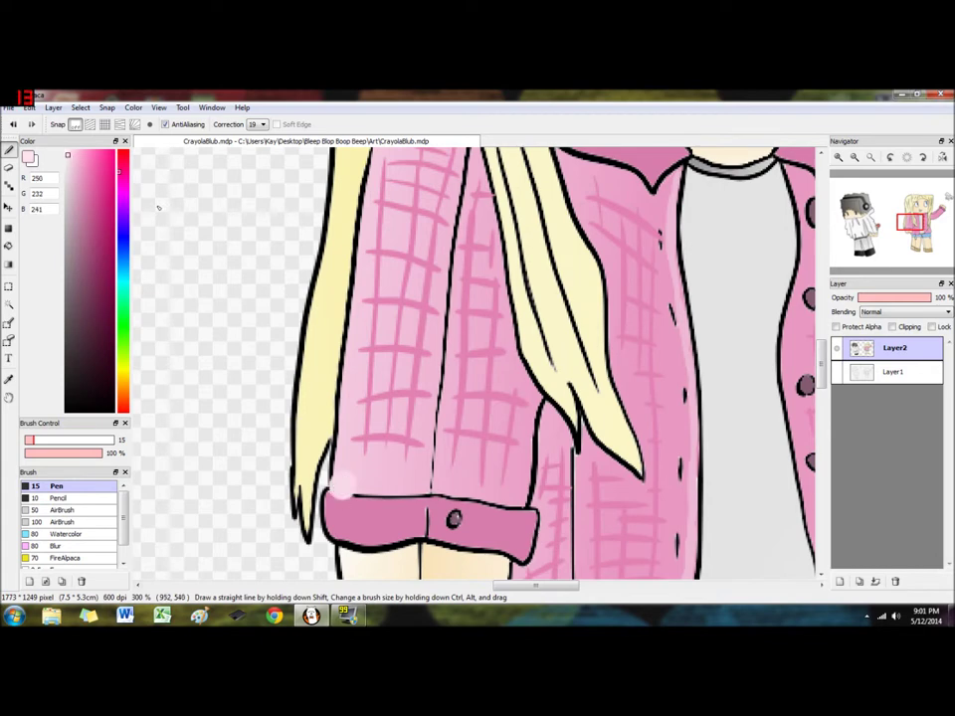
key(ctrl+z)
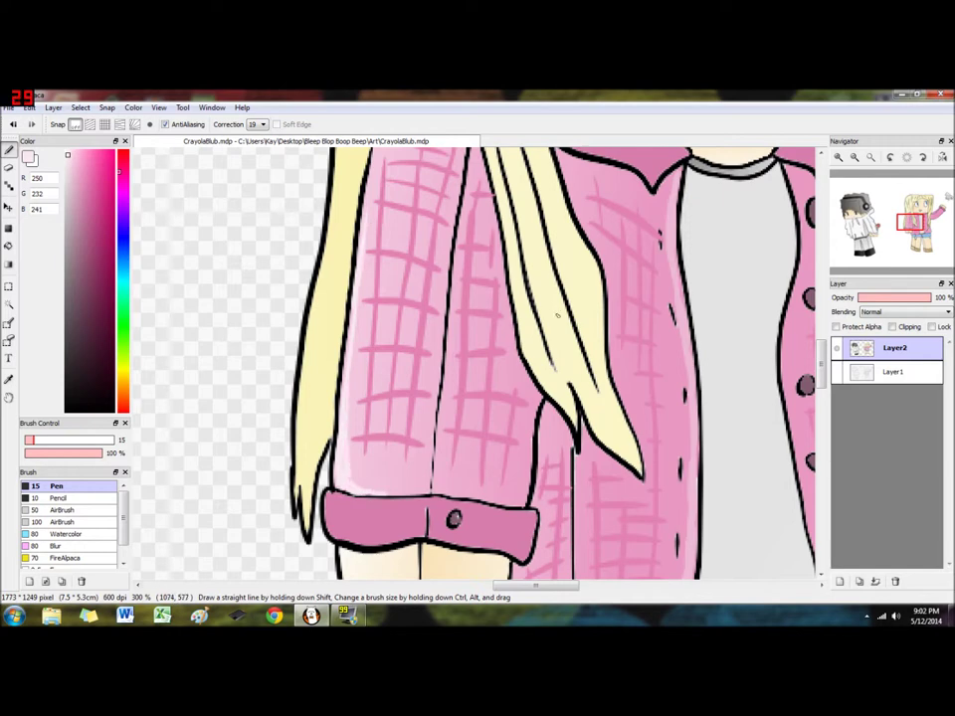
scroll(557, 315, up, 5)
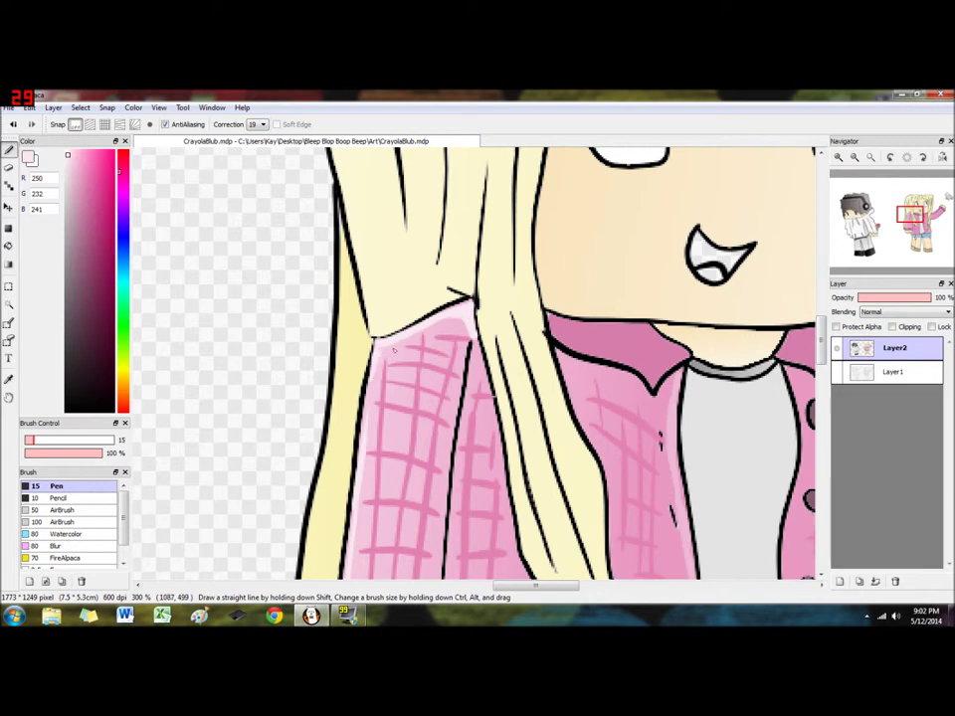
Sample the shirt's grey, darken it to RGB 214, 211, 211, and brush faint fold lines down the shirt.
drag(824, 356, 824, 383)
drag(532, 586, 551, 587)
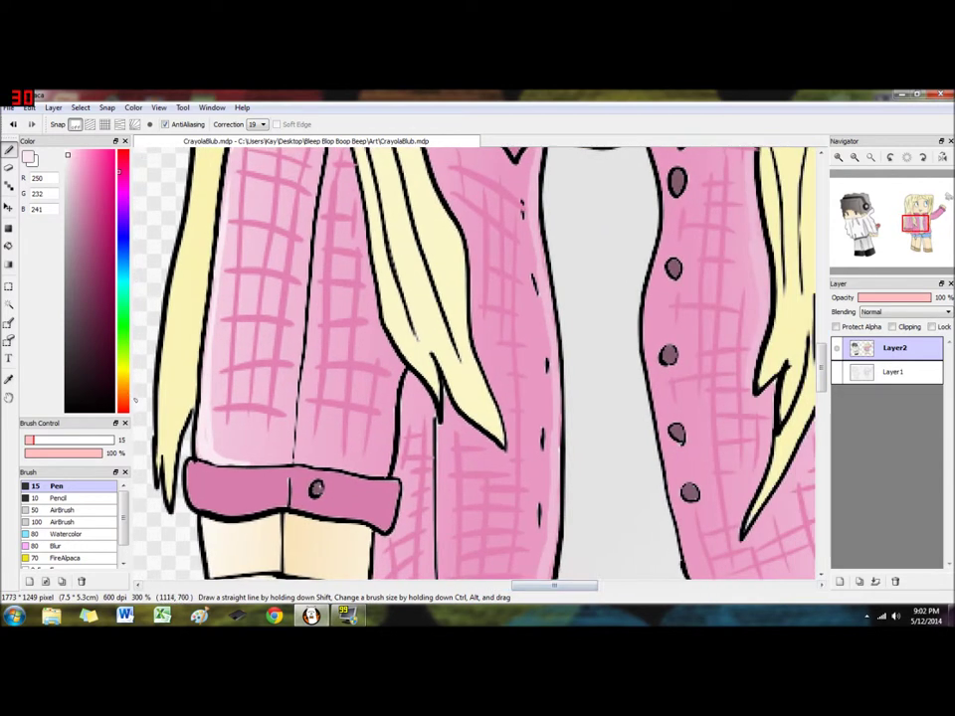
key(i)
click(585, 385)
key(b)
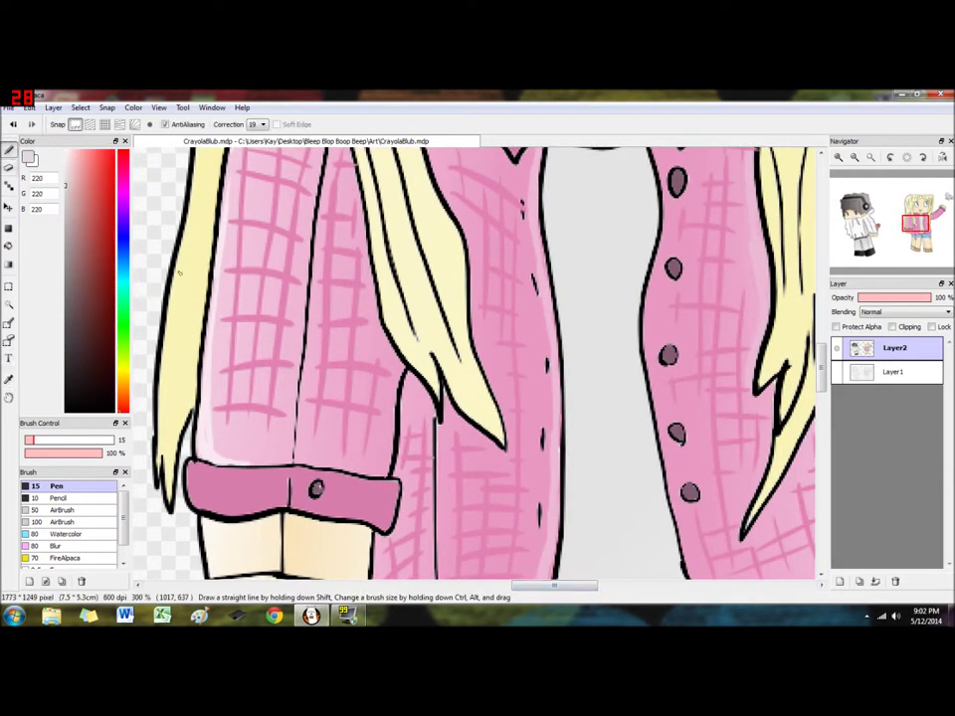
scroll(594, 423, down, 3)
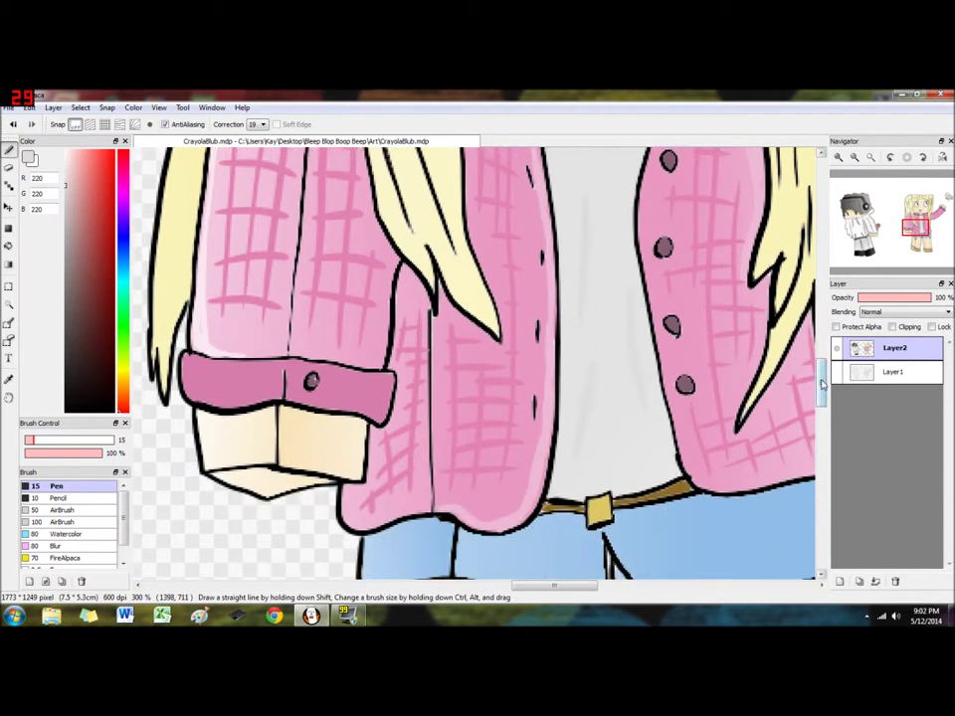
scroll(615, 366, up, 4)
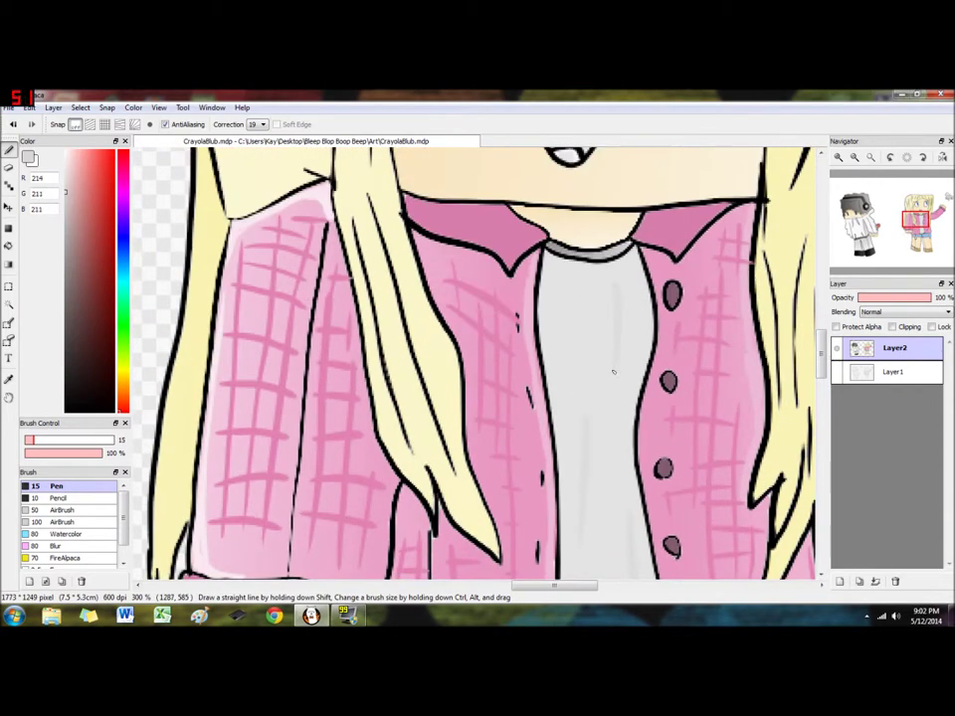
scroll(581, 387, down, 4)
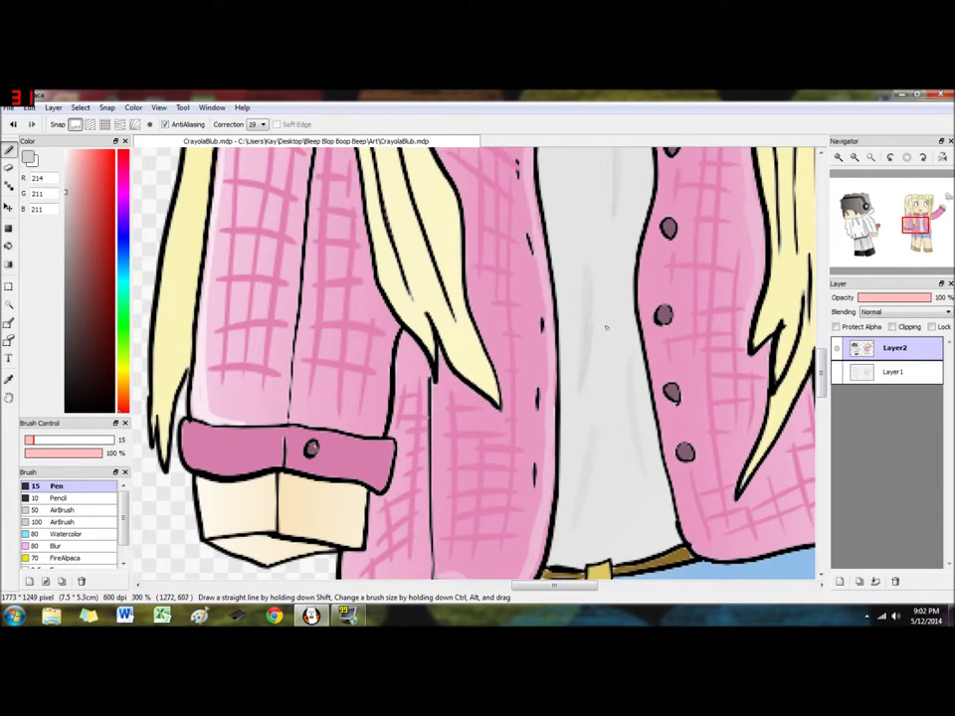
Sample the jacket's pink, set it to RGB 229, 148, 190, and brush shading on the raised sleeve.
scroll(475, 515, down, 3)
drag(482, 586, 500, 585)
scroll(451, 537, up, 1)
click(9, 379)
click(481, 287)
click(81, 177)
scroll(657, 217, up, 2)
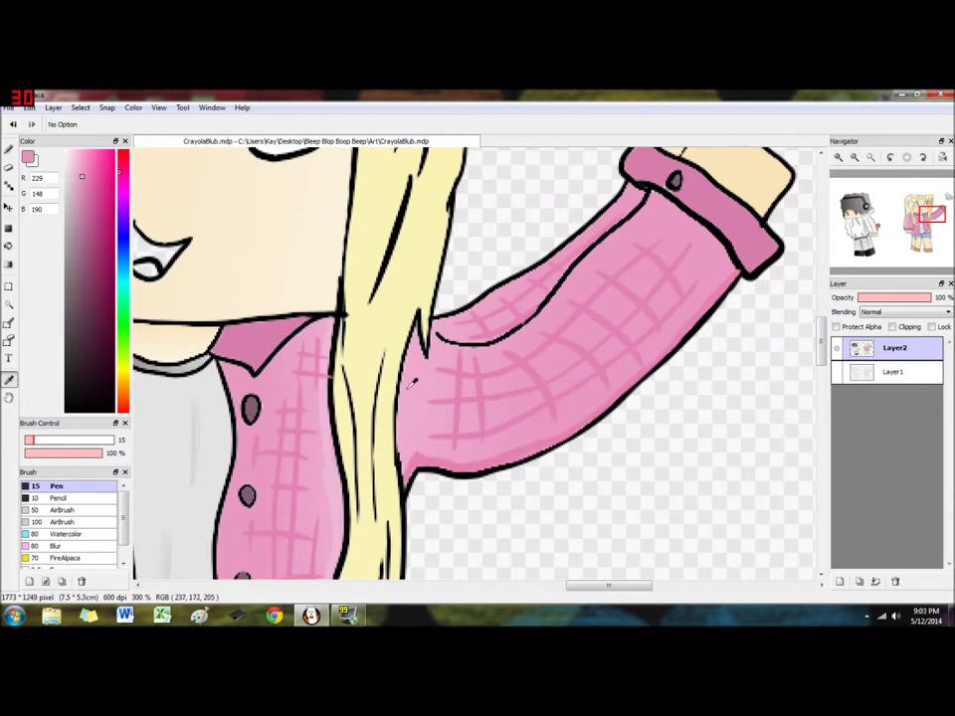
key(b)
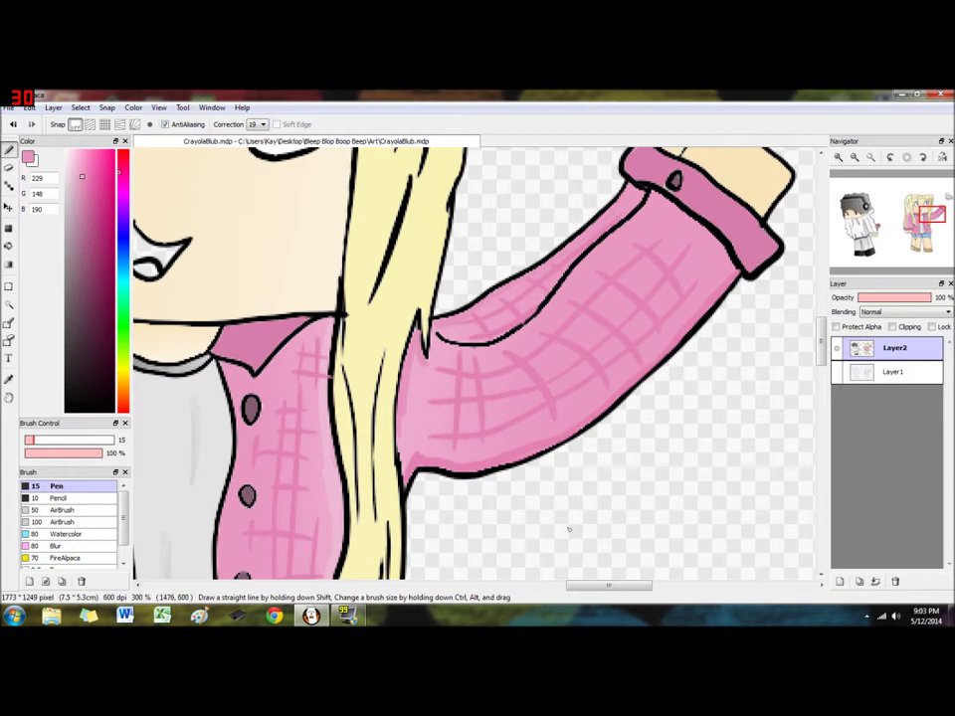
Pick a deeper pink, RGB 228, 128, 178, and brush shading on the jacket beneath the collar.
click(9, 379)
click(471, 467)
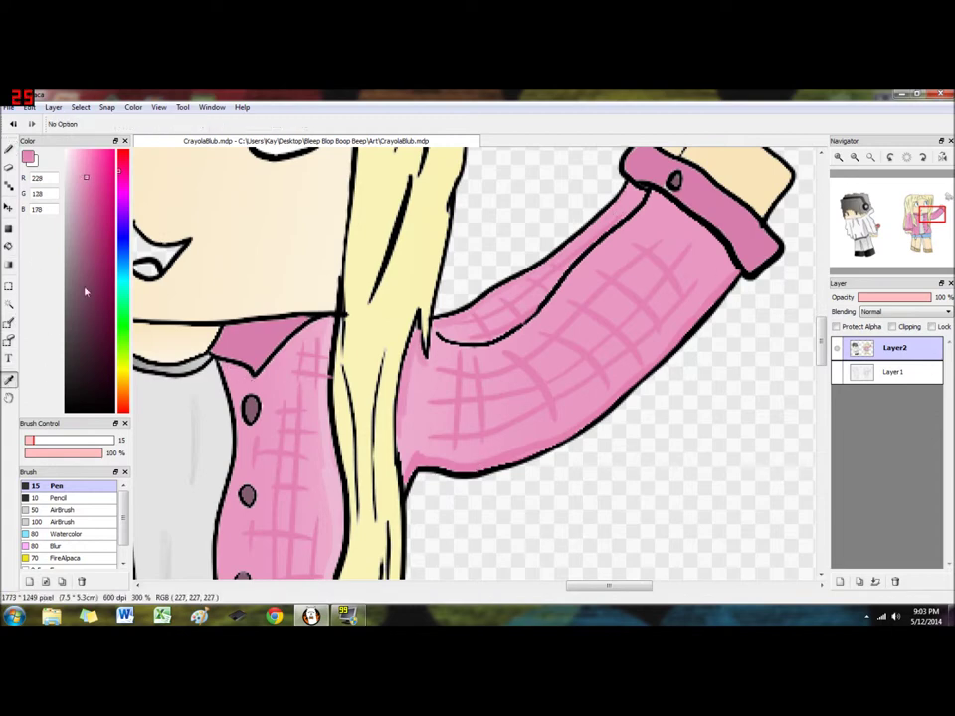
click(9, 150)
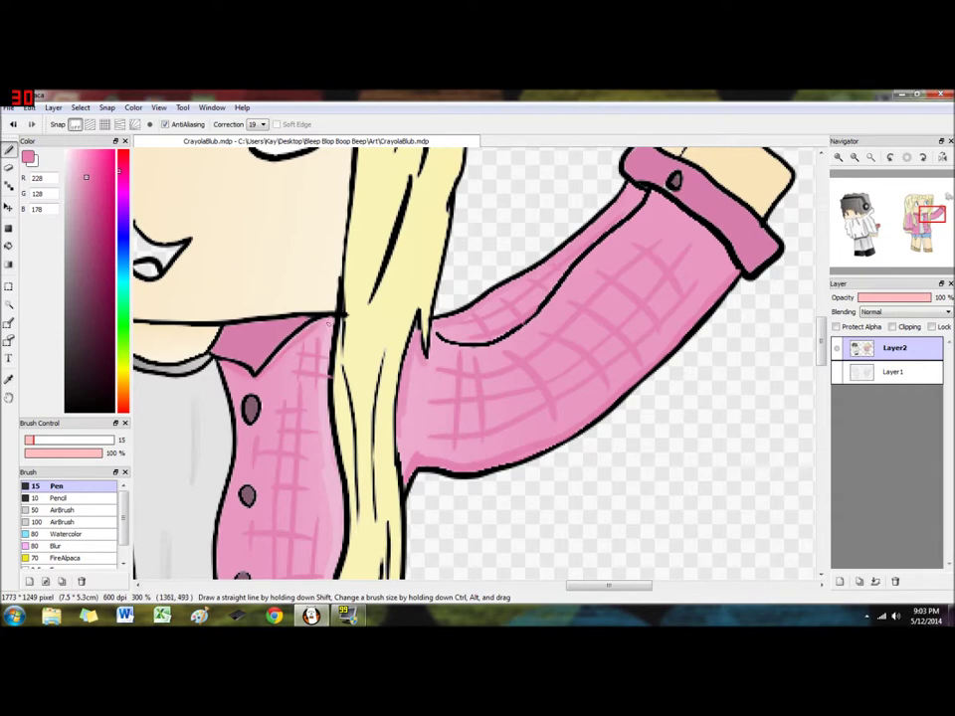
drag(822, 352, 823, 358)
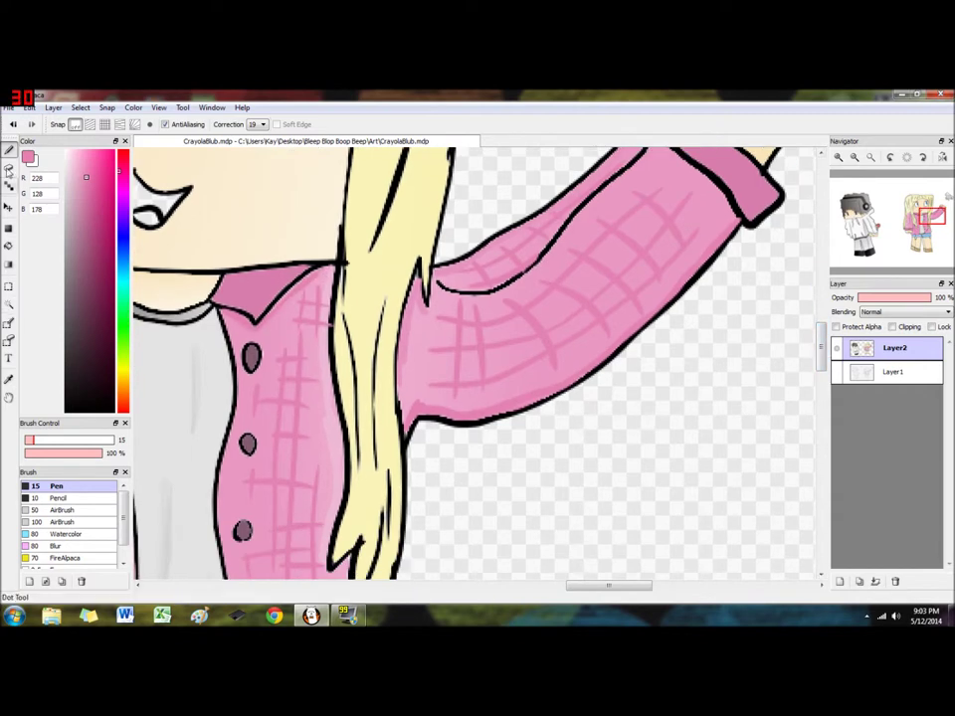
Sample the hair's yellow, darken it to RGB 244, 235, 149, and brush shading strands through the long hair.
click(9, 379)
click(368, 328)
drag(587, 587, 533, 587)
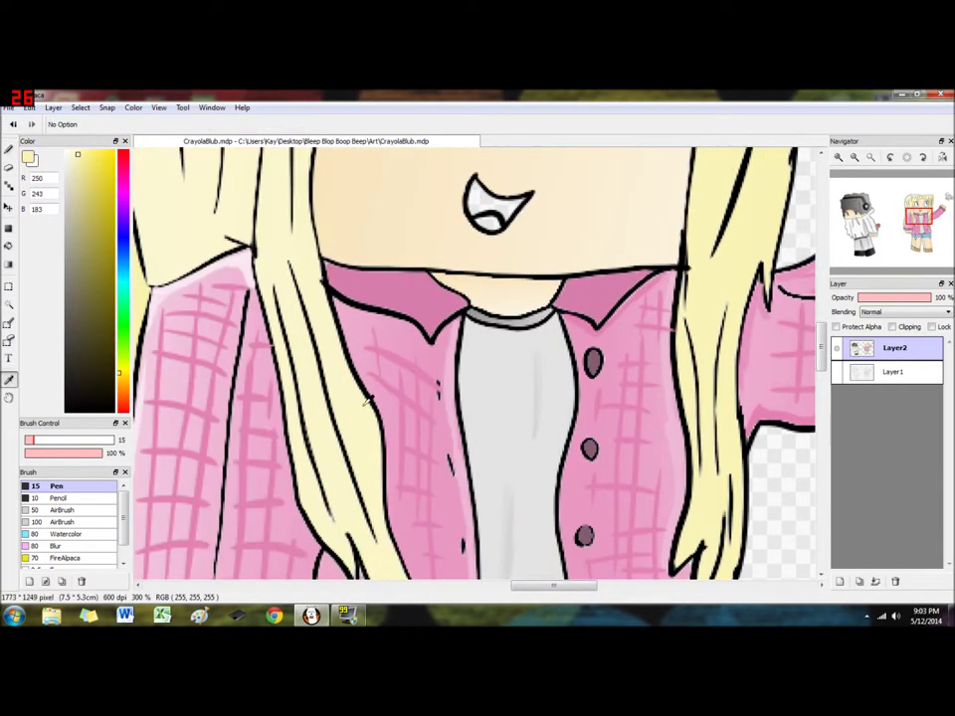
scroll(360, 407, down, 3)
drag(79, 158, 83, 174)
scroll(257, 365, up, 2)
click(9, 150)
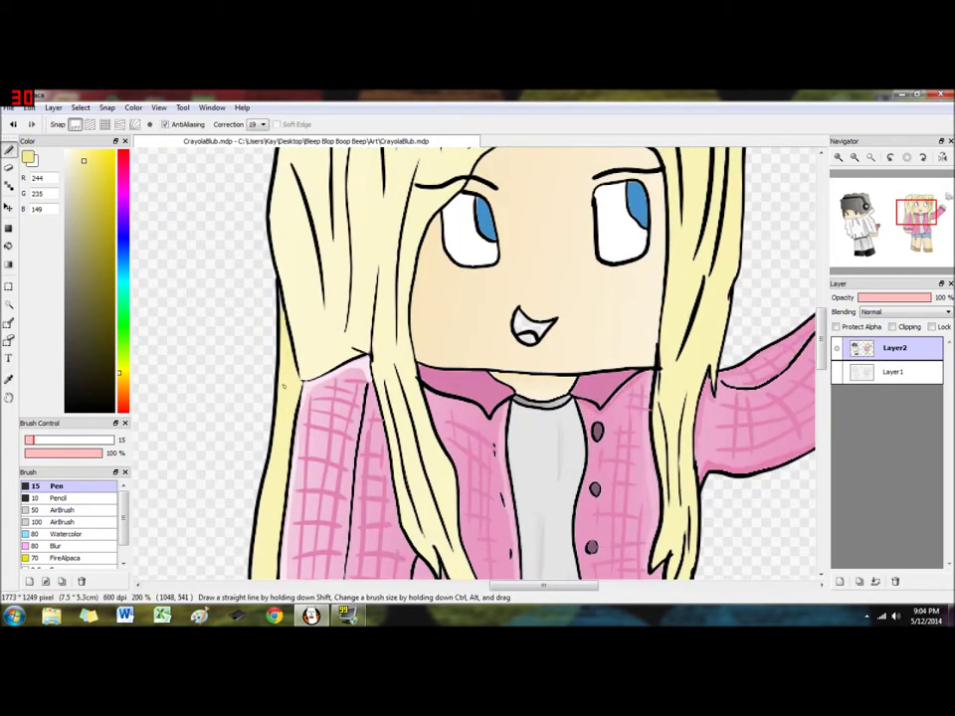
scroll(314, 458, up, 3)
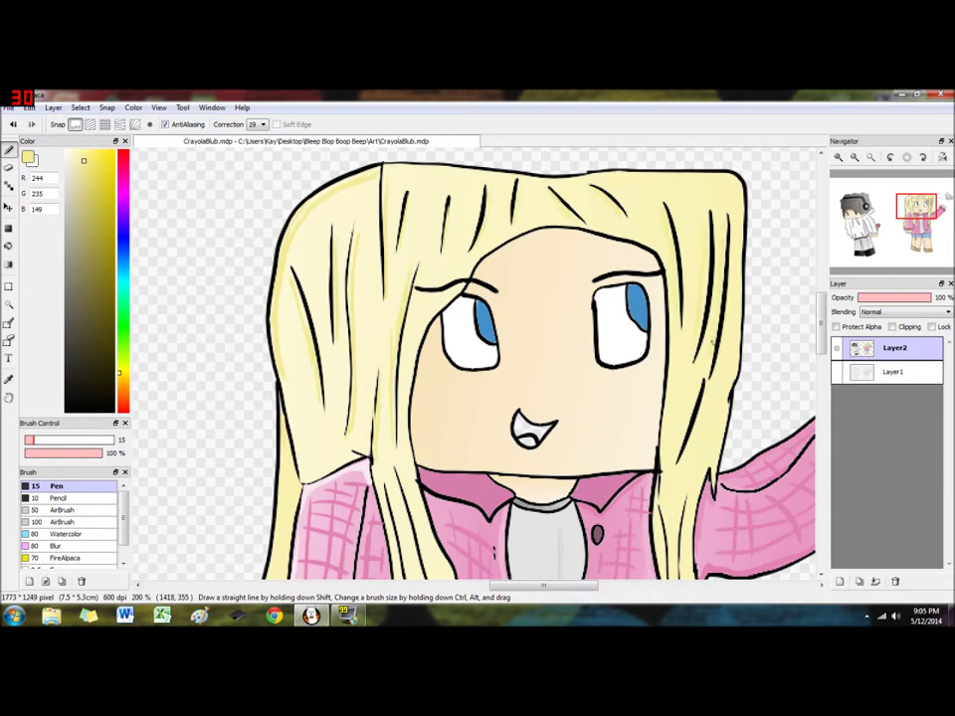
Deepen the hair shading colour to RGB 241, 230, 121 and brush shading strands through the girl's long hair.
scroll(554, 416, down, 3)
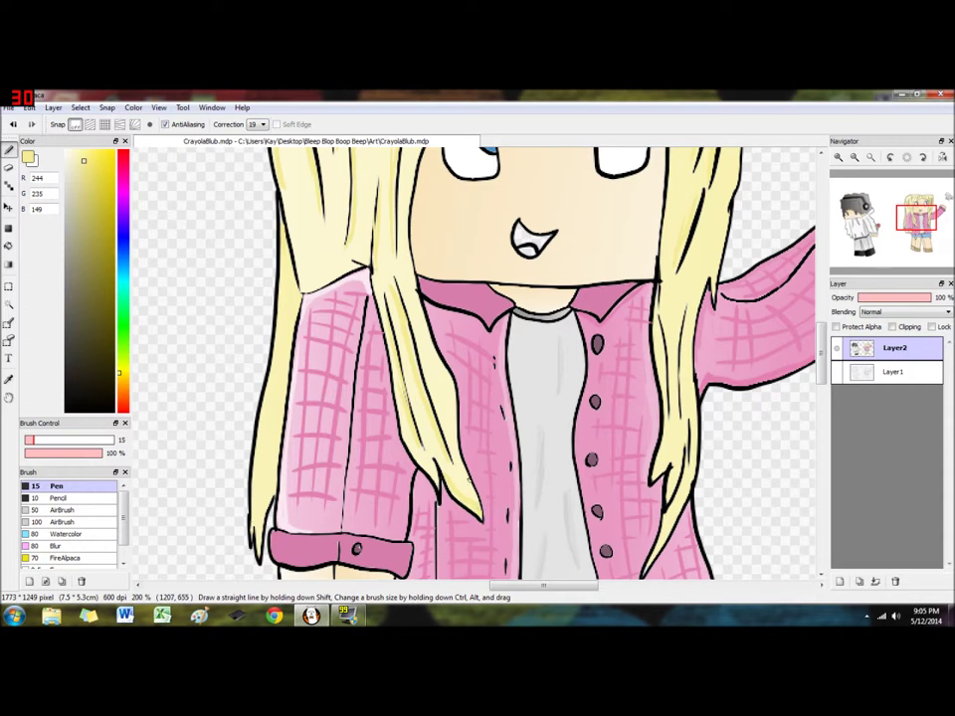
click(88, 165)
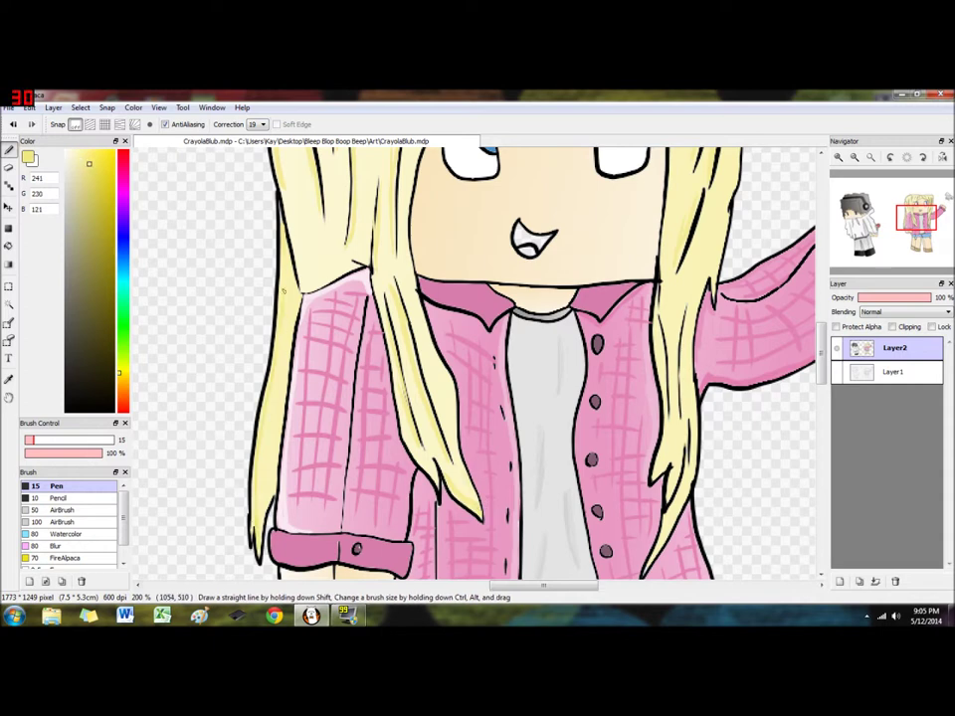
scroll(592, 417, up, 5)
Sample the girl's face colour, darken it to RGB 244, 217, 160, and brush shading on the forehead beneath the fringe.
click(9, 379)
click(520, 245)
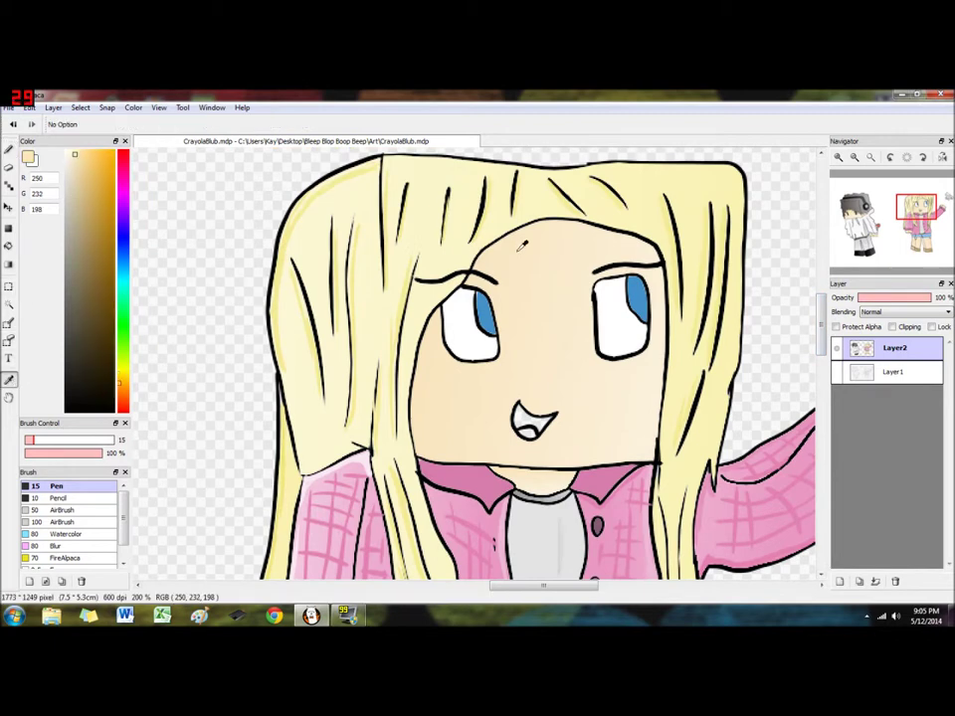
click(82, 160)
click(9, 149)
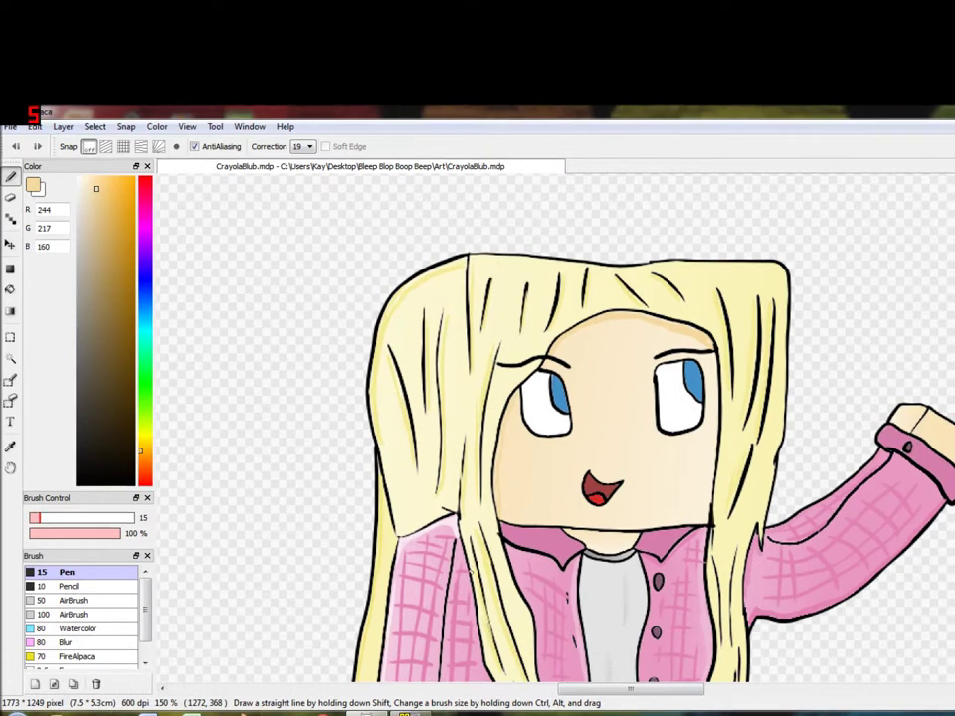
click(10, 445)
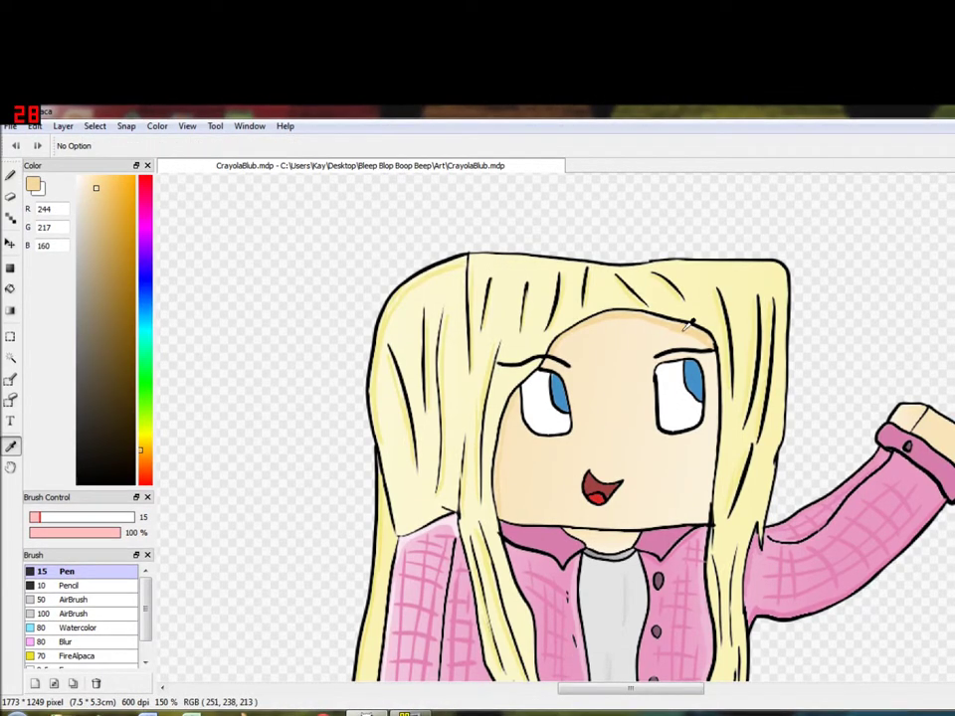
click(10, 176)
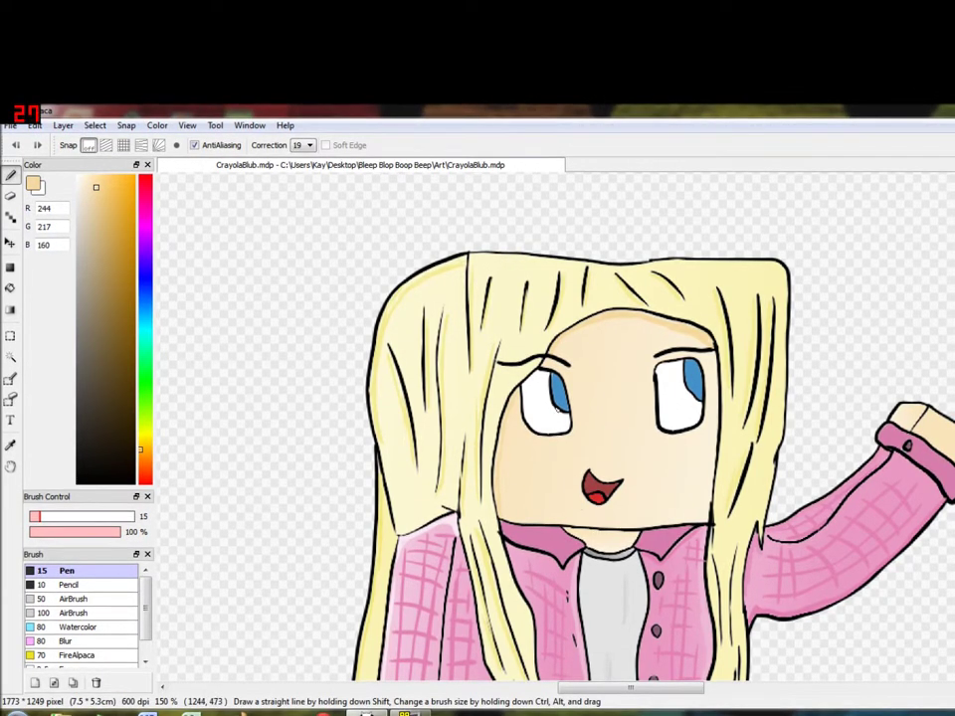
Brush skin shading down the cheek along the edge of the hair.
drag(492, 474, 597, 444)
key(ctrl+z)
scroll(577, 505, up, 3)
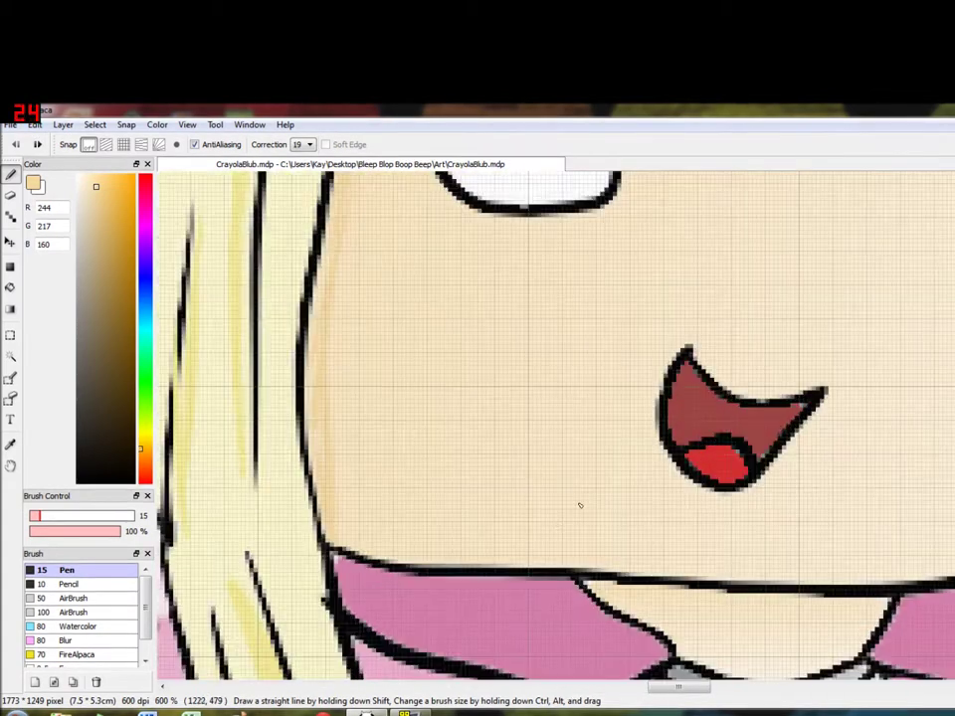
scroll(625, 411, down, 1)
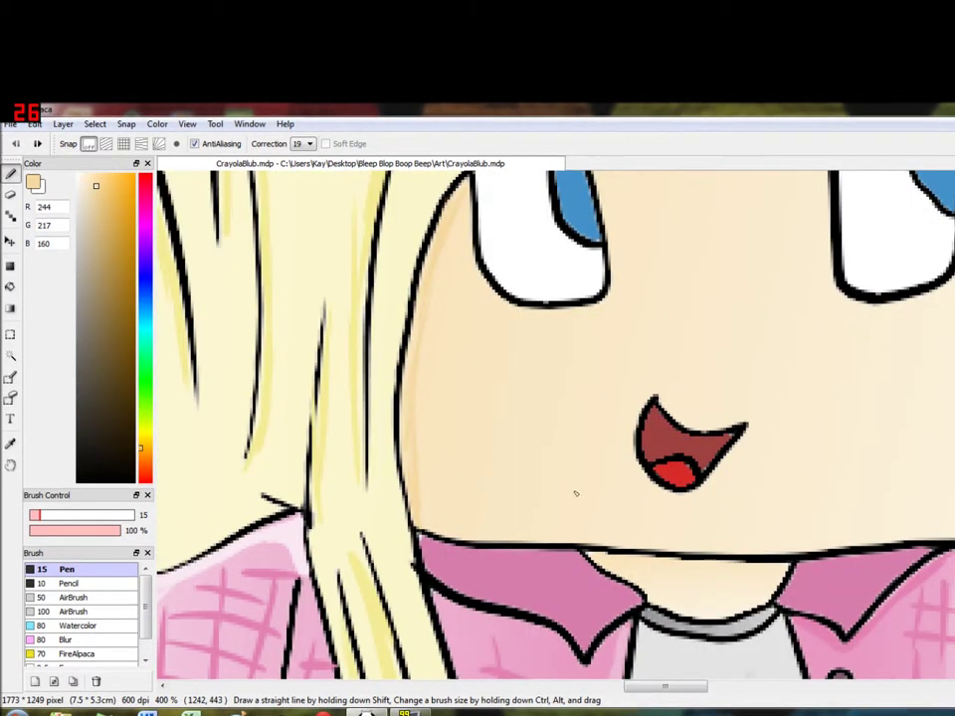
Brush skin shading beside the mouth and around the outlines of both eyes.
click(634, 463)
click(648, 470)
key(ctrl+z)
key(ctrl+z)
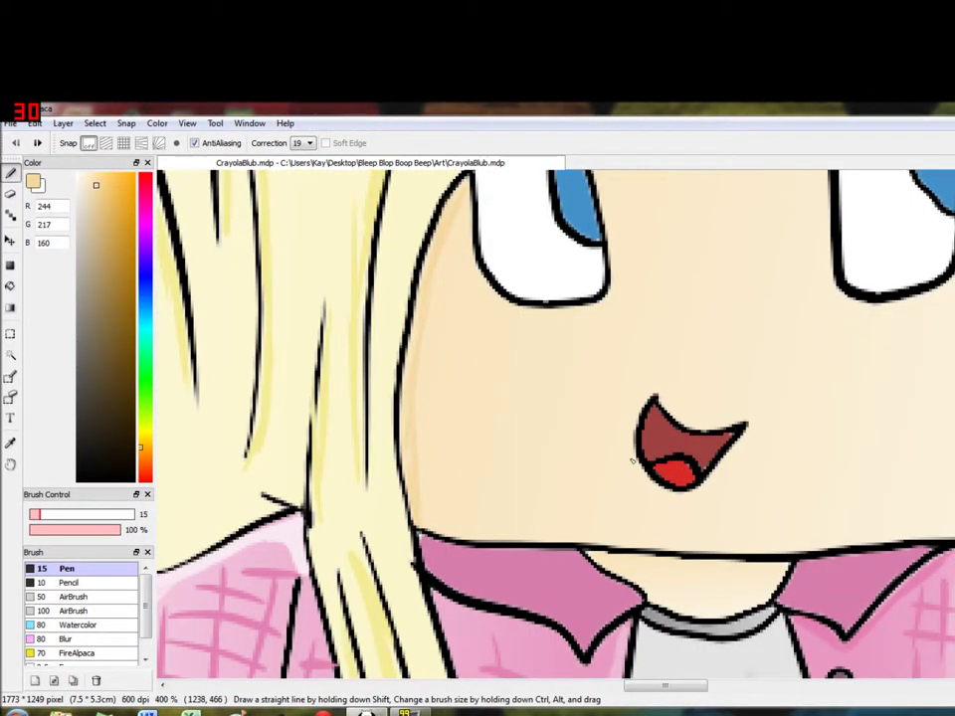
scroll(736, 481, up, 3)
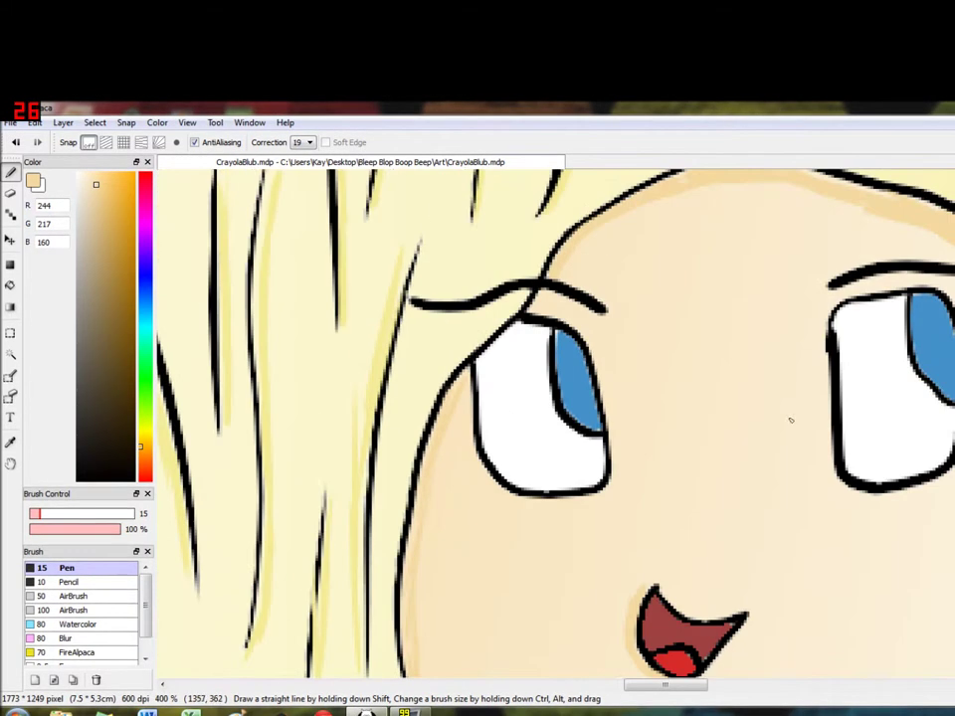
drag(903, 497, 946, 473)
mouse_move(470, 374)
mouse_down()
mouse_move(478, 455)
mouse_move(496, 485)
mouse_move(527, 500)
mouse_move(596, 497)
mouse_up()
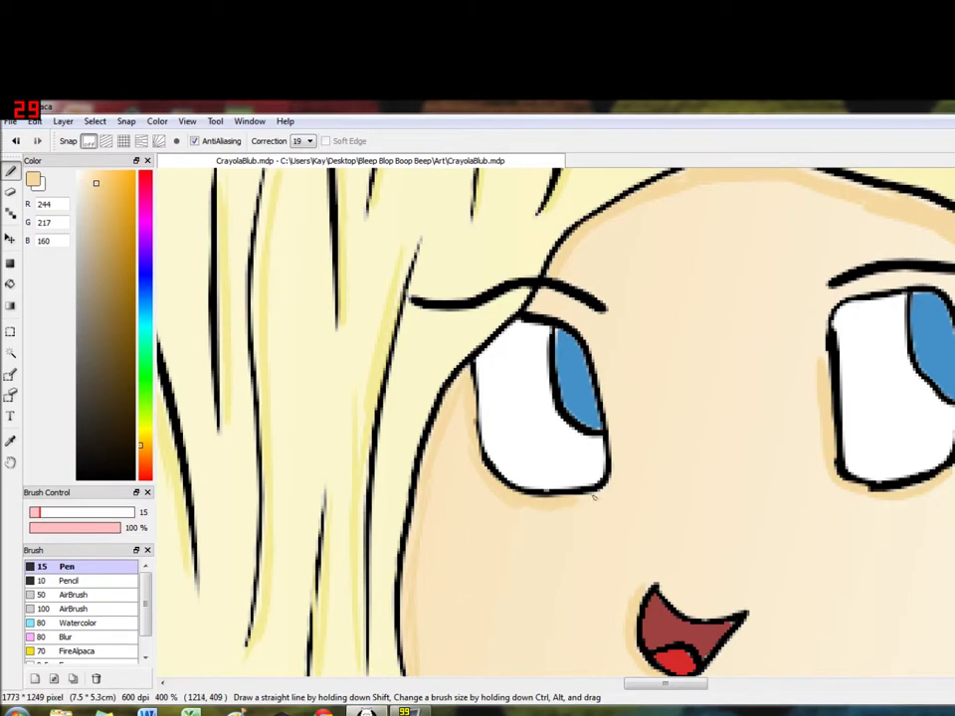
Brush skin shading on the girl's raised hand near the jacket cuff.
scroll(645, 496, down, 3)
scroll(694, 484, up, 2)
scroll(694, 492, up, 1)
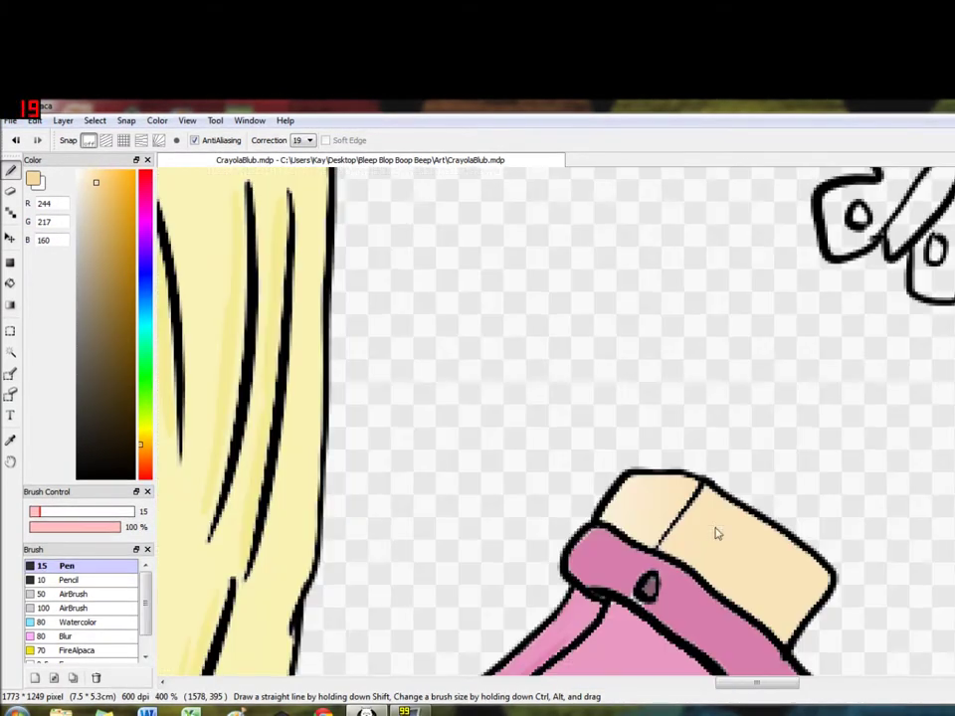
mouse_move(607, 519)
mouse_down()
mouse_move(692, 555)
mouse_move(648, 557)
mouse_move(678, 553)
mouse_move(668, 546)
mouse_move(749, 592)
mouse_up()
key(ctrl+z)
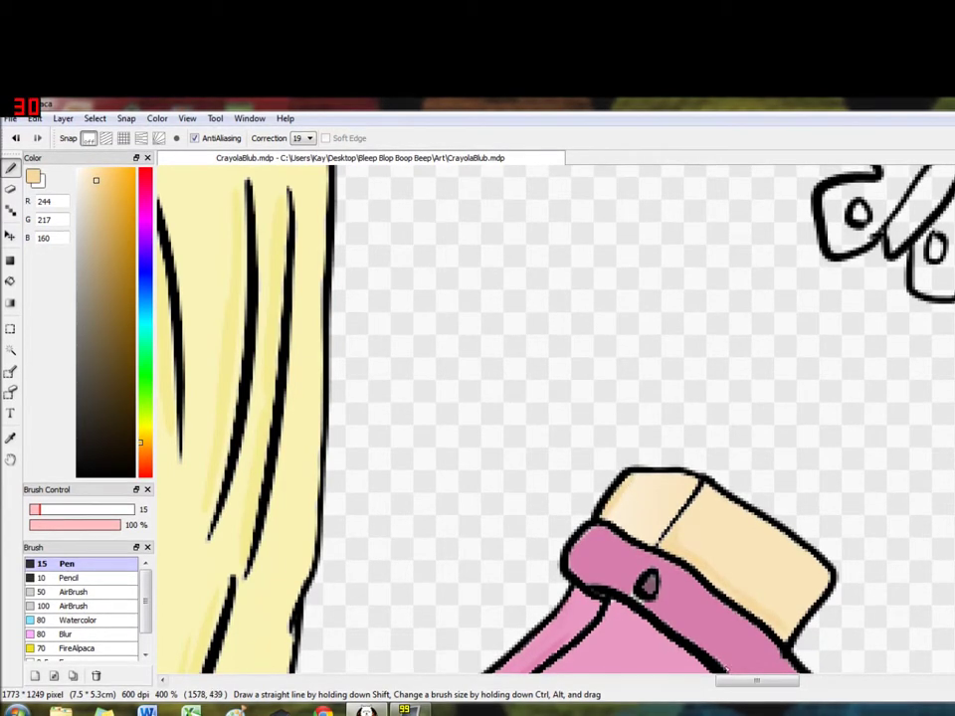
Brush skin shading on the lowered hand beneath the sleeve cuff and on the hand's underside.
drag(947, 392, 950, 155)
drag(248, 258, 940, 557)
drag(622, 661, 629, 353)
mouse_move(581, 399)
mouse_down()
mouse_move(587, 451)
mouse_move(627, 456)
mouse_move(619, 433)
mouse_move(580, 402)
mouse_move(668, 413)
mouse_move(705, 437)
mouse_move(700, 501)
mouse_move(666, 435)
mouse_move(691, 427)
mouse_move(694, 442)
mouse_move(622, 415)
mouse_move(675, 418)
mouse_move(583, 407)
mouse_move(624, 420)
mouse_up()
key(ctrl+z)
drag(564, 494, 596, 518)
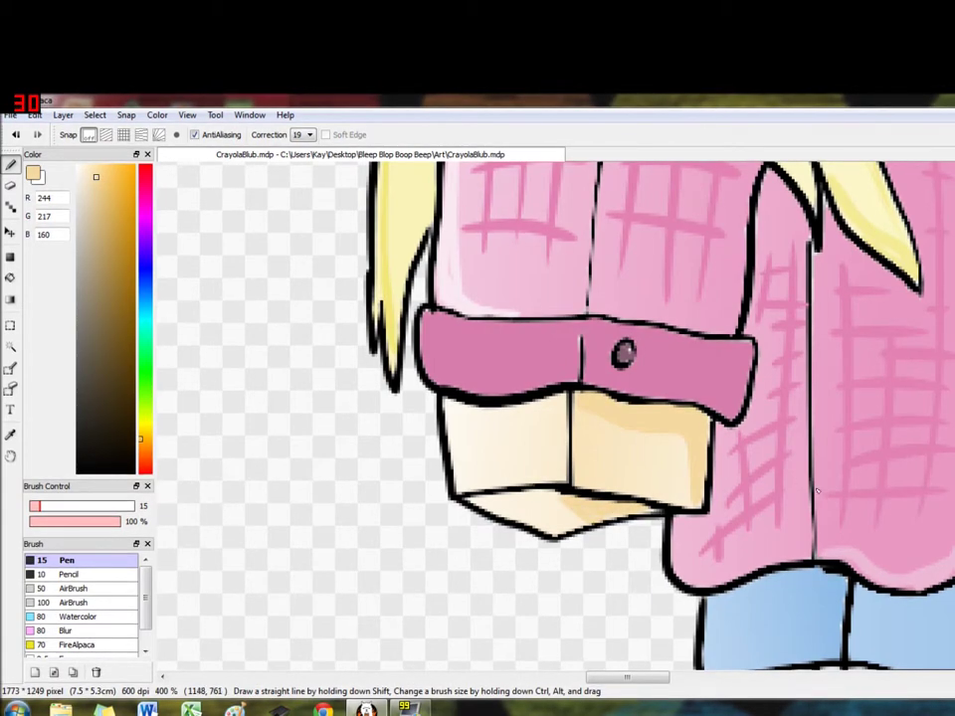
Brush skin shading beneath the shorts' hem, around the hanging pocket, and on the inner side of the other leg.
drag(653, 679, 683, 678)
scroll(533, 357, down, 5)
mouse_move(553, 374)
mouse_down()
mouse_move(589, 385)
mouse_move(613, 276)
mouse_up()
drag(518, 271, 545, 384)
drag(659, 676, 685, 676)
mouse_move(376, 276)
mouse_down()
mouse_move(477, 273)
mouse_move(628, 320)
mouse_move(579, 310)
mouse_move(584, 283)
mouse_move(617, 491)
mouse_move(605, 294)
mouse_move(613, 299)
mouse_move(671, 489)
mouse_move(597, 297)
mouse_move(630, 432)
mouse_move(619, 453)
mouse_move(675, 513)
mouse_move(617, 396)
mouse_up()
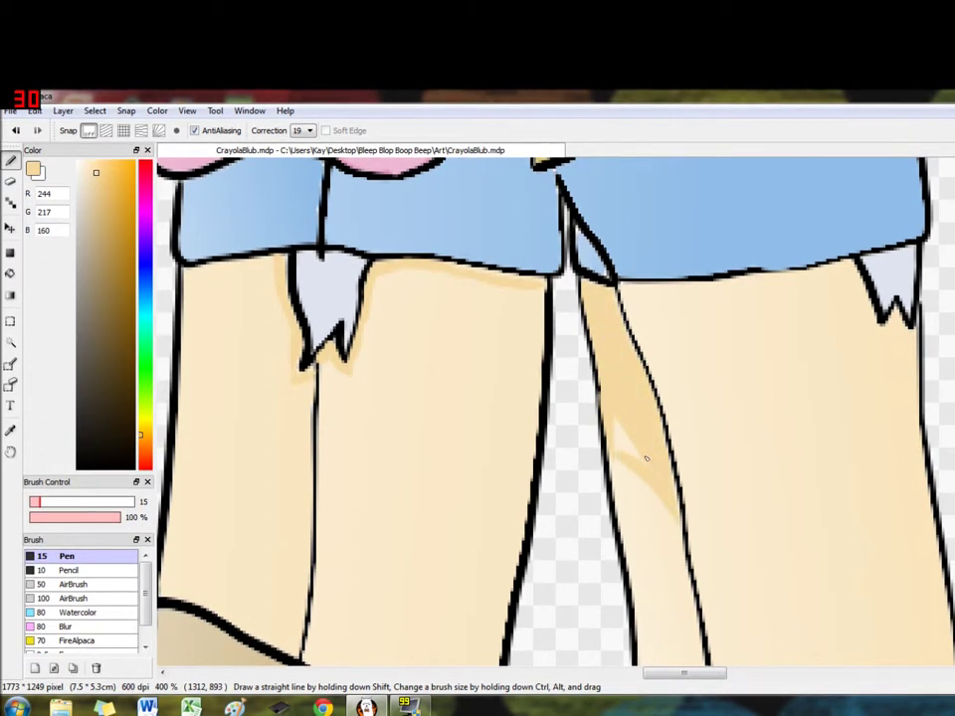
Brush skin shading on the second leg beneath the shorts' hem and around its hanging pocket.
drag(685, 673, 716, 673)
mouse_move(541, 272)
mouse_down()
mouse_move(568, 334)
mouse_move(603, 334)
mouse_up()
drag(401, 279, 542, 263)
drag(312, 283, 398, 286)
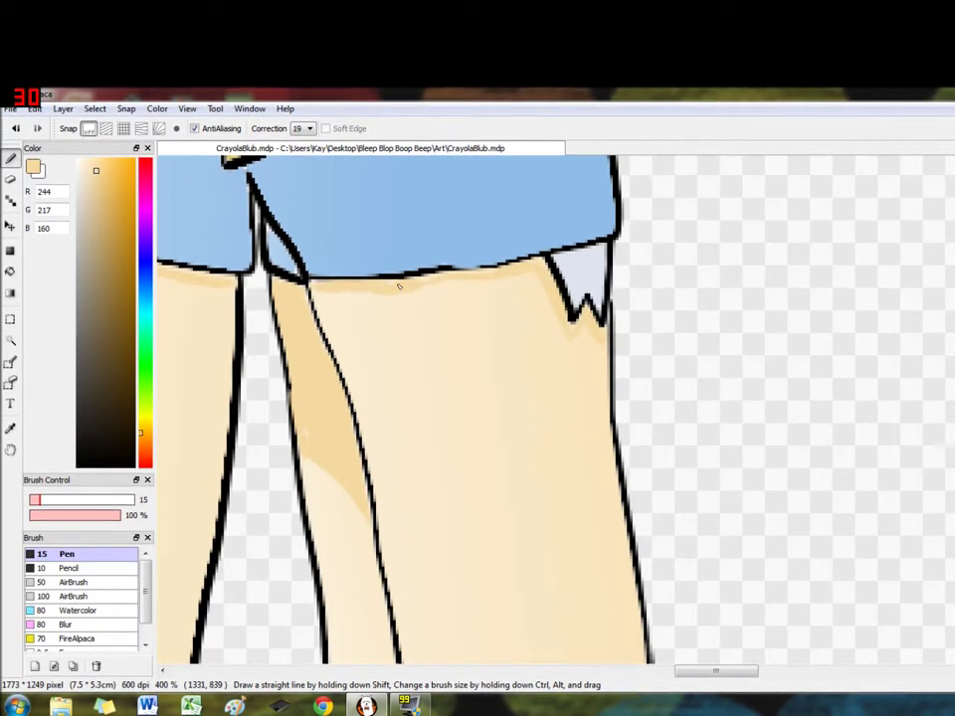
Sample the shoes' tan, set it to RGB 211, 187, 139, and brush highlights along the outer edges of both shoes.
scroll(866, 458, down, 2)
drag(706, 676, 648, 676)
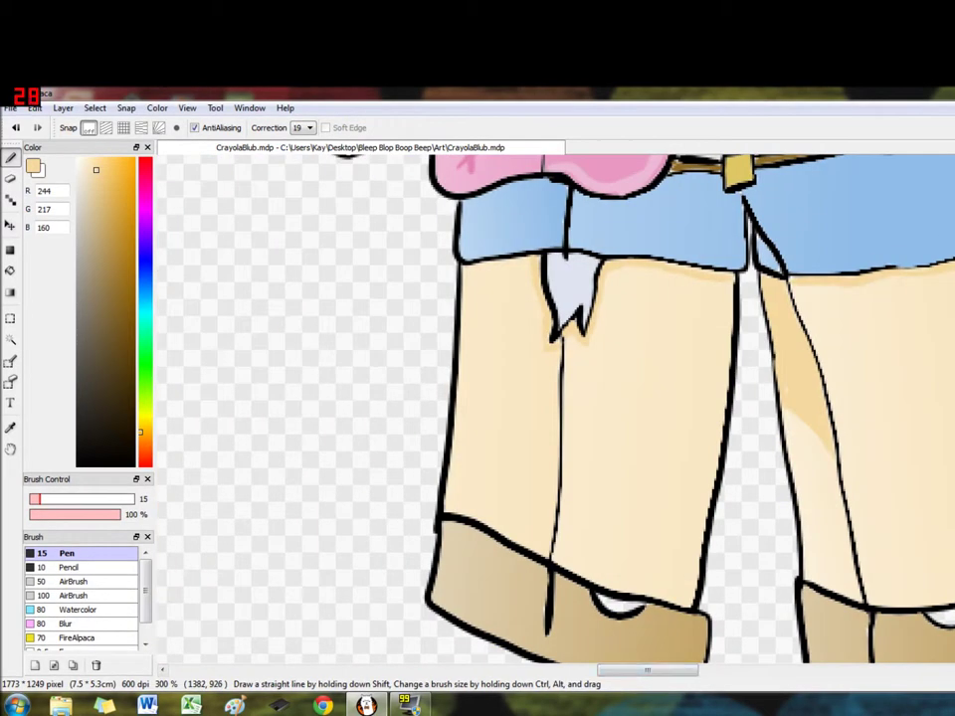
drag(808, 646, 813, 561)
key(i)
drag(101, 229, 96, 209)
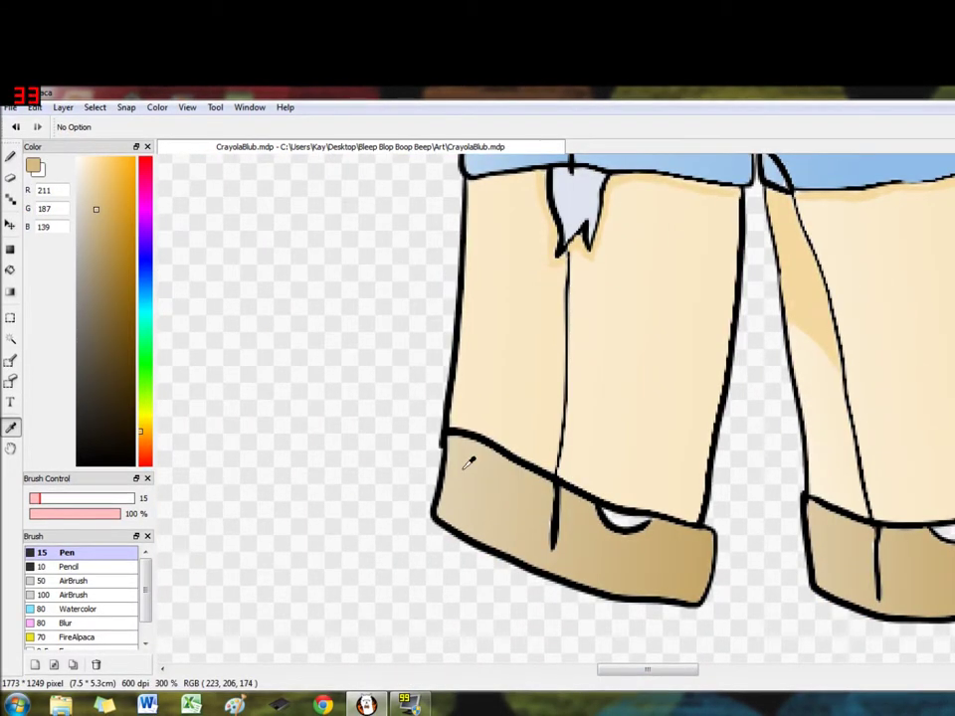
key(b)
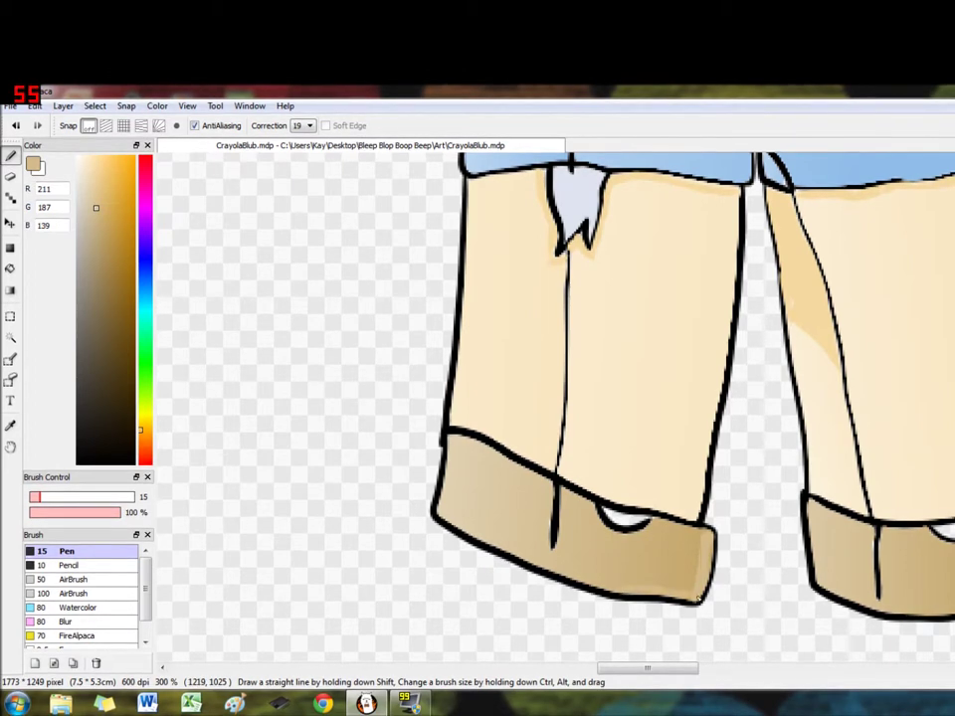
drag(688, 668, 729, 668)
drag(379, 583, 396, 587)
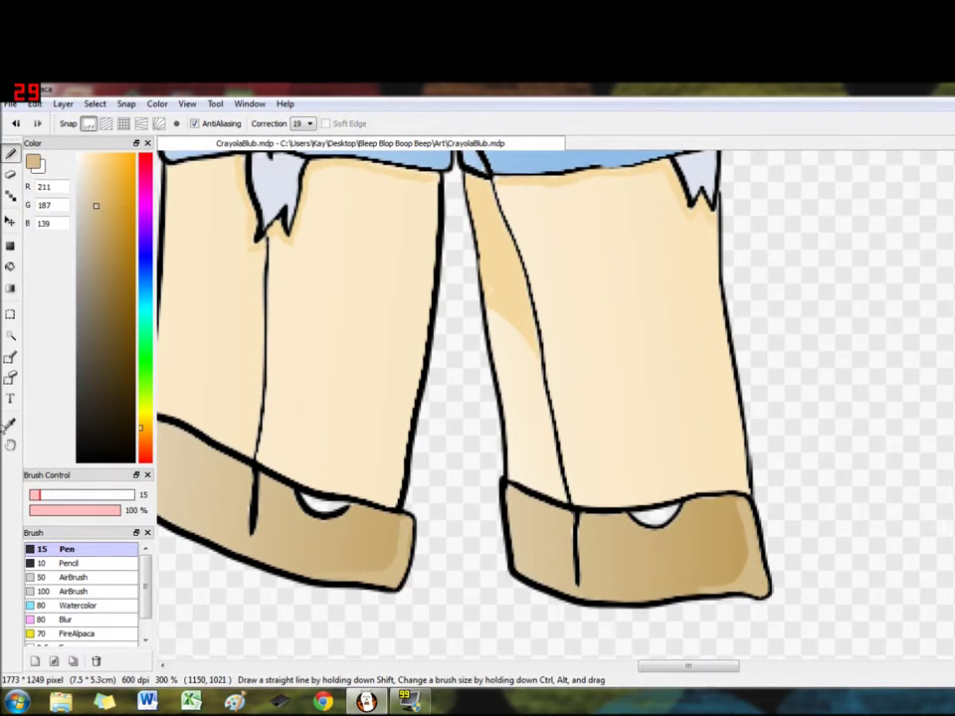
Pick a darker shoe brown, RGB 191, 155, 78, and brush shading along the side and seam edges of both shoes.
key(i)
click(284, 450)
mouse_move(84, 190)
mouse_down()
mouse_move(83, 168)
mouse_move(113, 184)
mouse_move(109, 228)
mouse_up()
key(b)
key(i)
click(363, 532)
click(370, 518)
key(b)
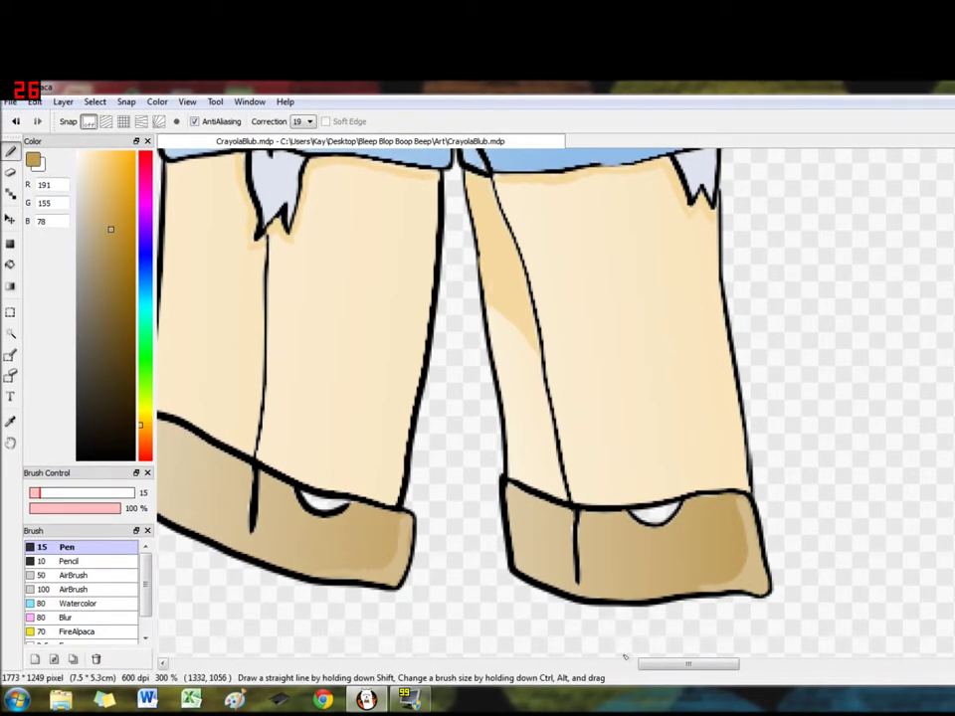
scroll(562, 641, left, 3)
drag(294, 436, 303, 511)
mouse_move(652, 486)
mouse_down()
mouse_move(664, 566)
mouse_move(723, 588)
mouse_move(712, 516)
mouse_up()
drag(394, 473, 391, 530)
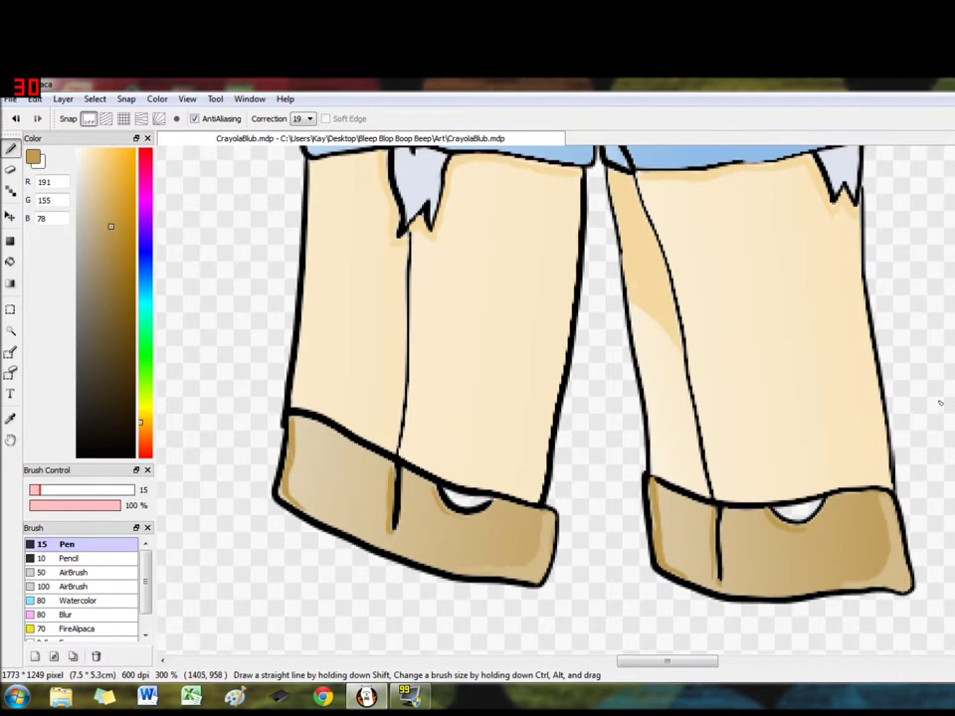
Sample the shorts' blue, darken it to RGB 116, 171, 225, and brush shading beneath the jacket and along the seams.
drag(920, 288, 925, 597)
click(10, 419)
click(383, 426)
click(105, 183)
key(b)
drag(613, 451, 634, 475)
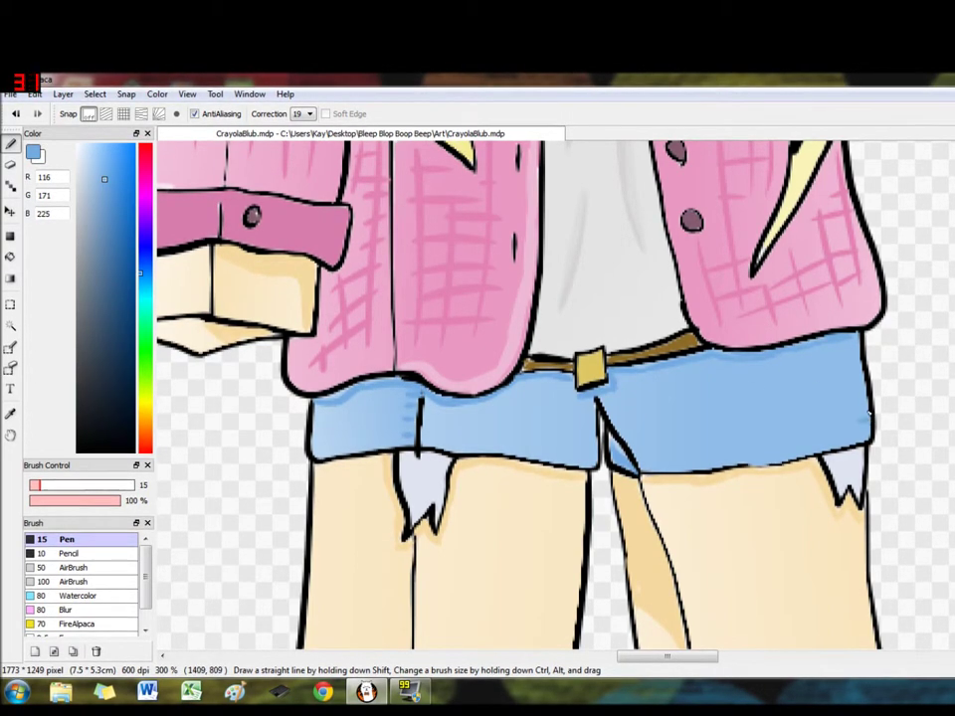
Sample the boy's white hoodie, darken it to RGB 228, 228, 228, and brush shading along the sleeve, drawstrings and neckline.
scroll(199, 550, up, 3)
scroll(199, 550, down, 5)
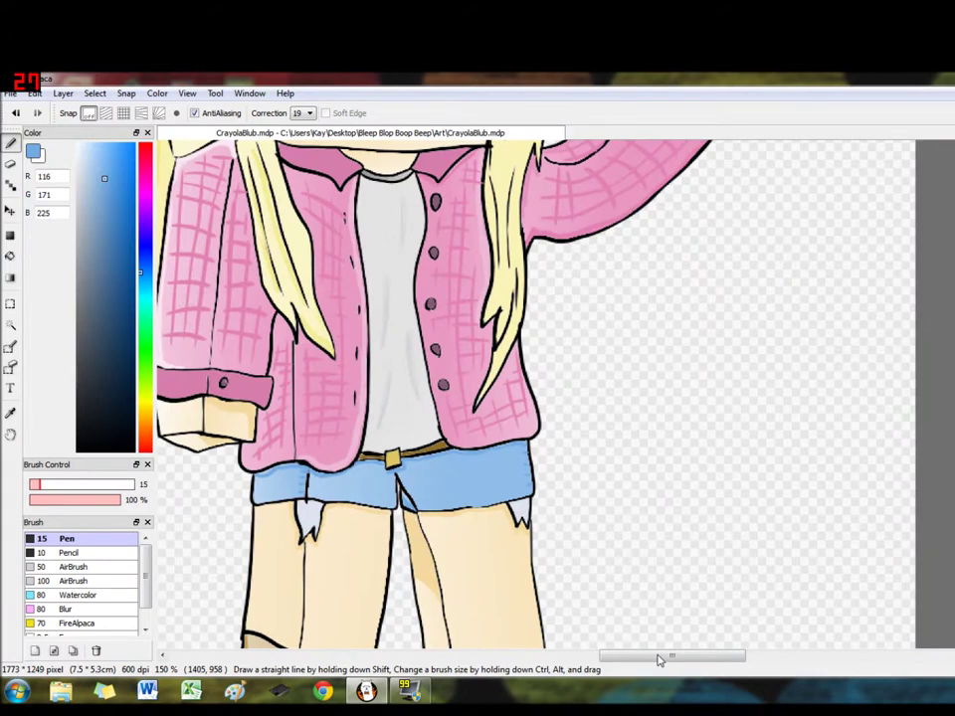
drag(657, 656, 547, 656)
scroll(577, 607, down, 3)
scroll(577, 605, up, 1)
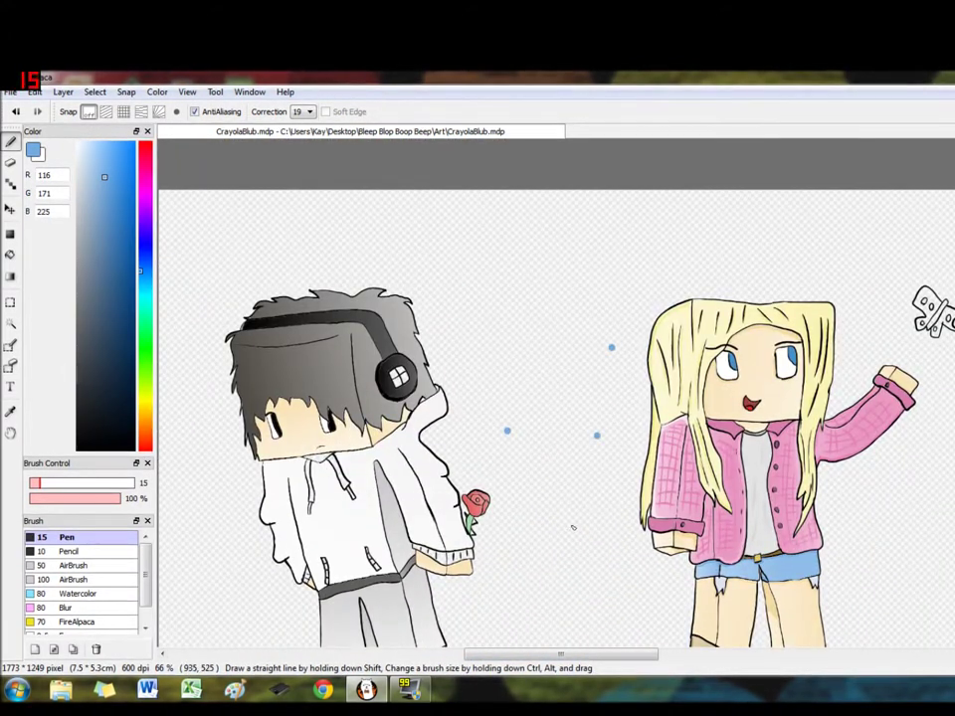
scroll(557, 393, down, 2)
drag(593, 657, 573, 659)
click(10, 410)
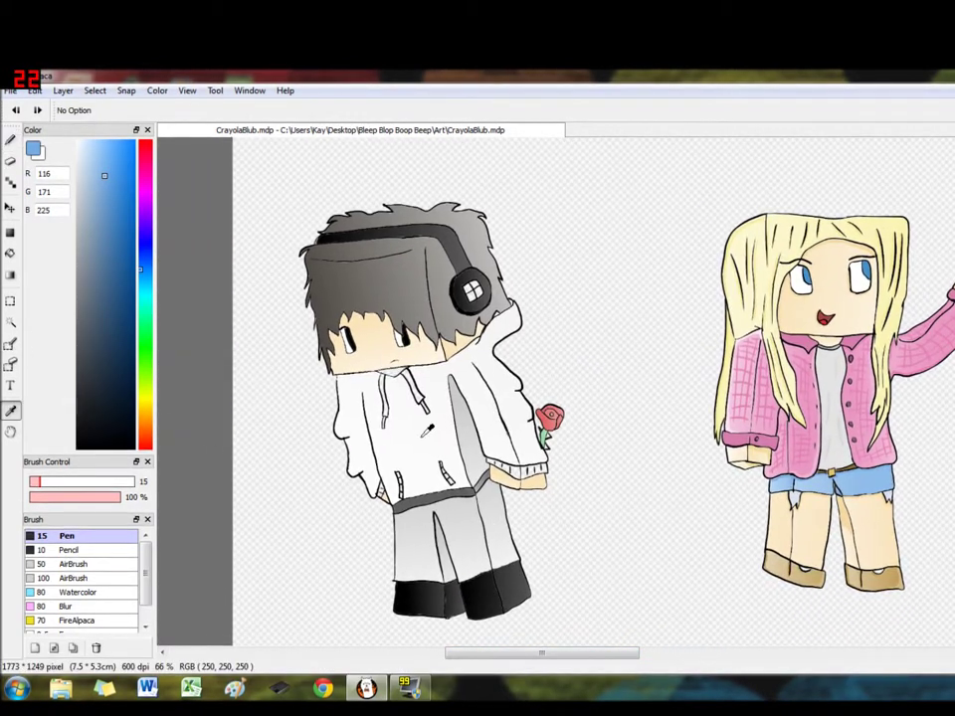
click(421, 437)
drag(79, 151, 72, 172)
scroll(318, 414, up, 3)
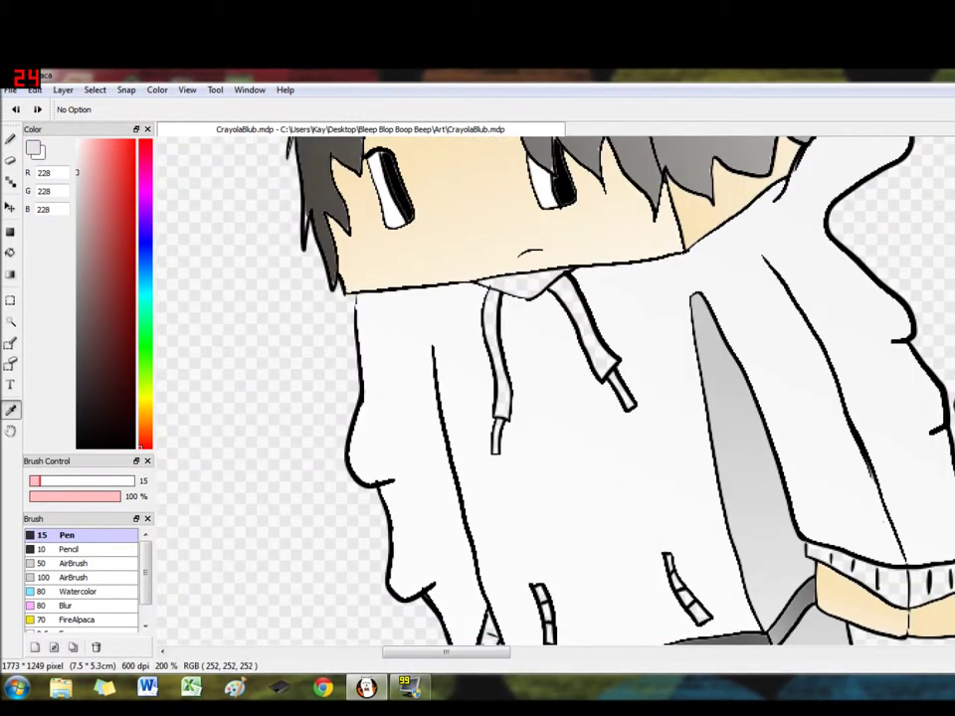
scroll(557, 393, down, 2)
click(10, 138)
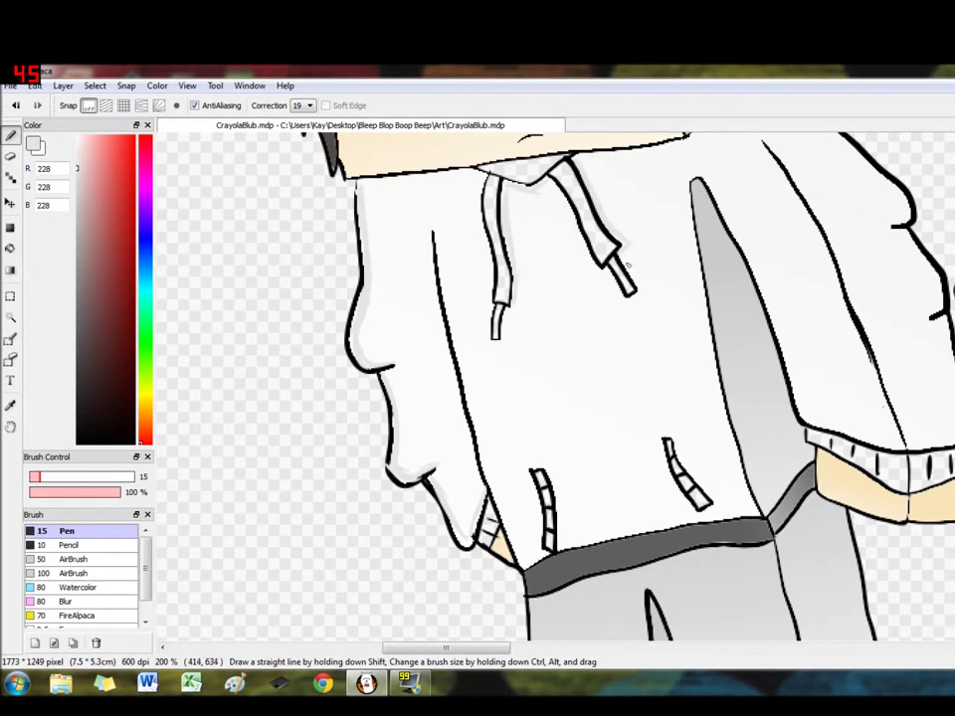
scroll(617, 388, up, 3)
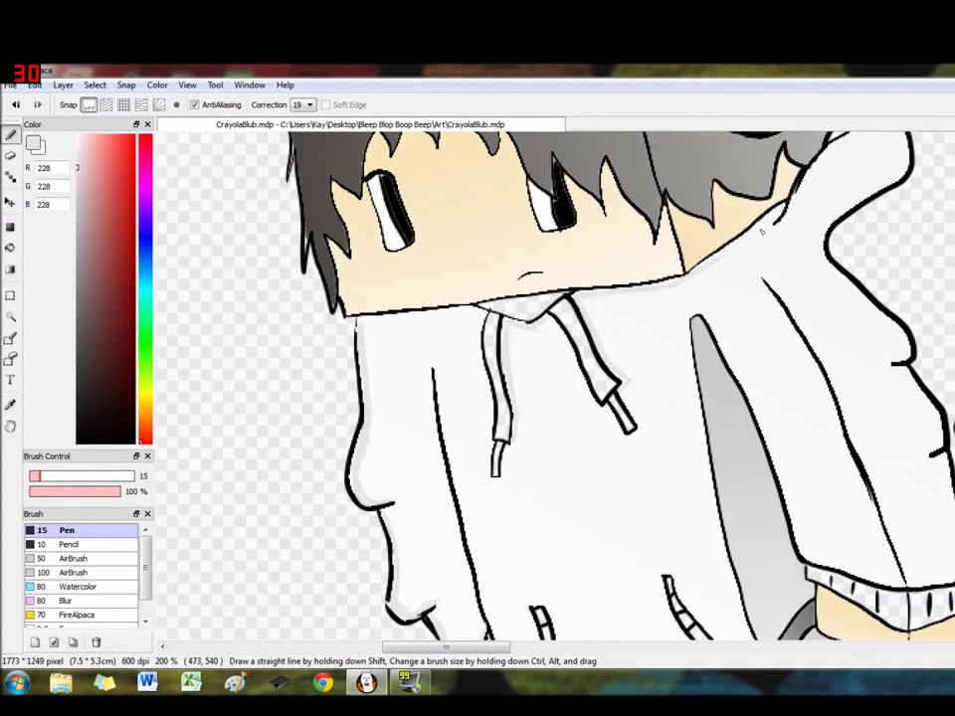
Sample the boy's face colour, darken it to RGB 239, 203, 126, and brush shading beneath the jagged fringe and hair.
click(11, 404)
click(364, 255)
click(103, 153)
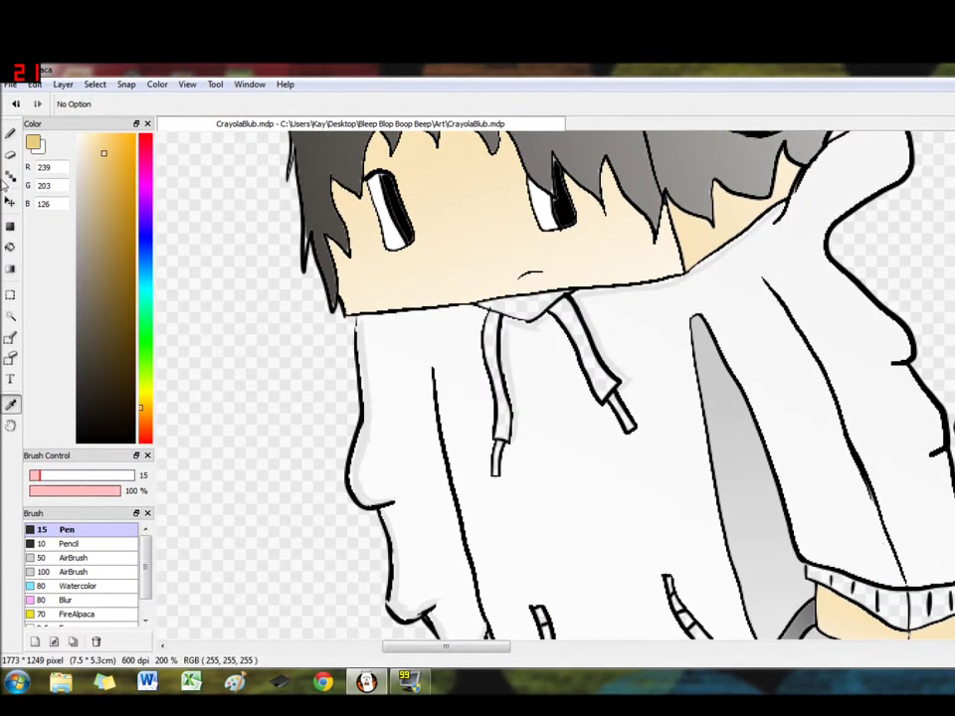
click(11, 135)
scroll(557, 388, up, 3)
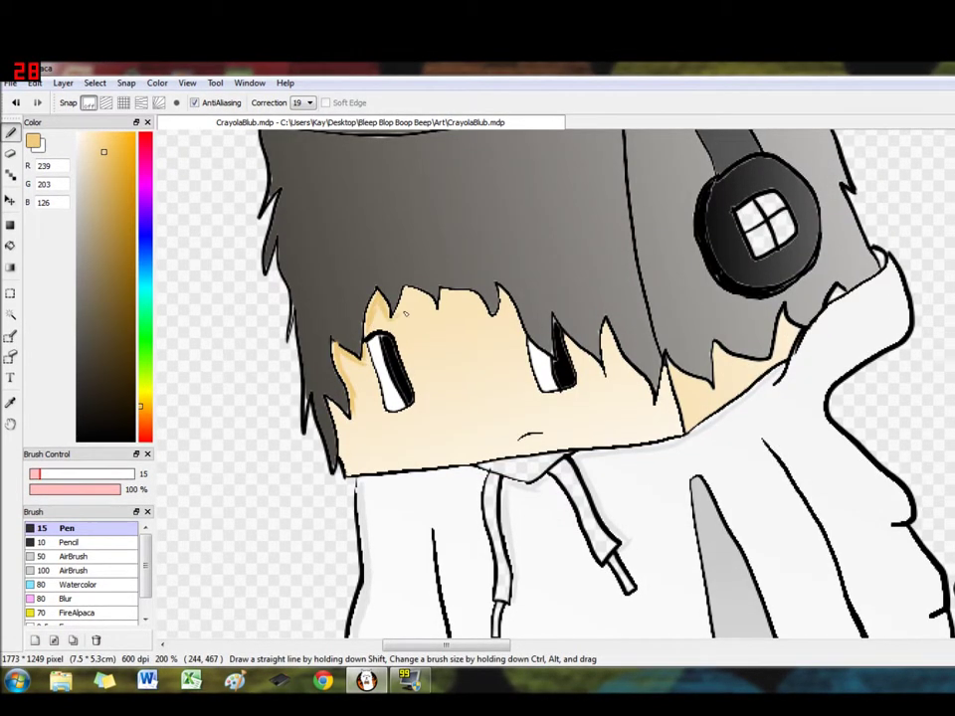
drag(452, 295, 523, 327)
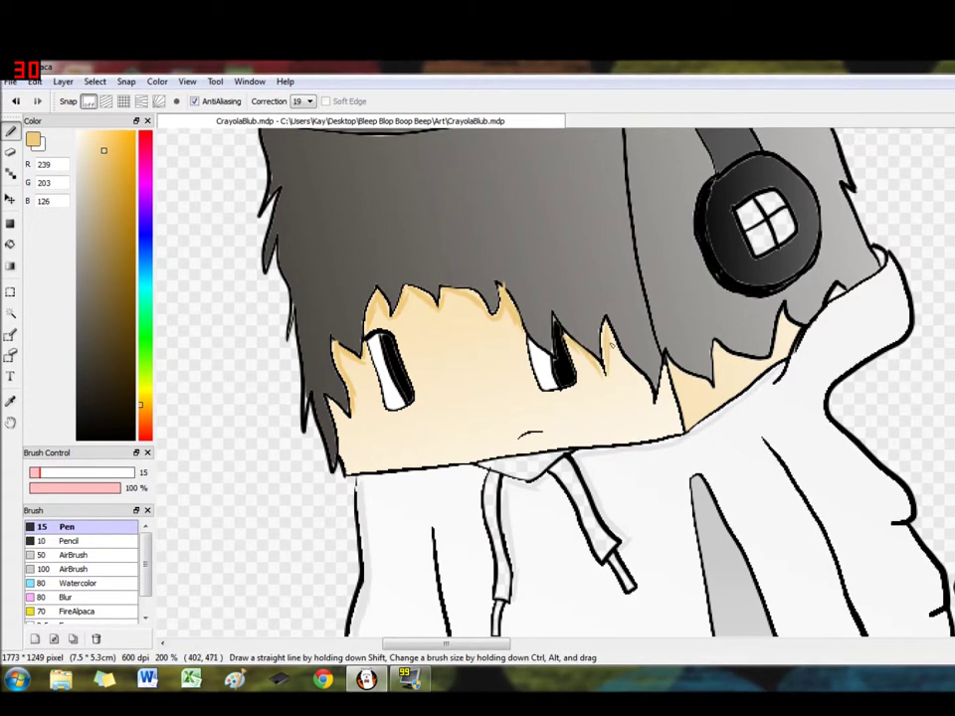
mouse_move(625, 357)
mouse_down()
mouse_move(653, 400)
mouse_move(664, 359)
mouse_move(713, 384)
mouse_move(714, 341)
mouse_up()
mouse_move(714, 341)
mouse_down()
mouse_move(769, 358)
mouse_move(844, 289)
mouse_up()
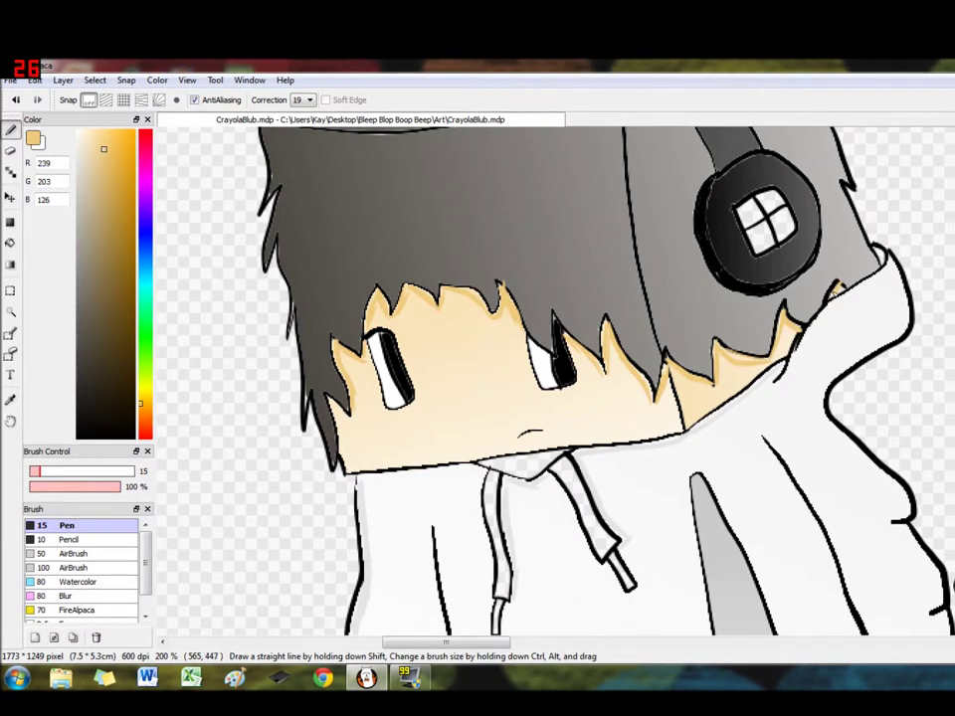
Colour the boy's neck with the sampled skin tone RGB 249, 231, 194, and set the pen's shading colour to RGB 242, 217, 162.
click(11, 399)
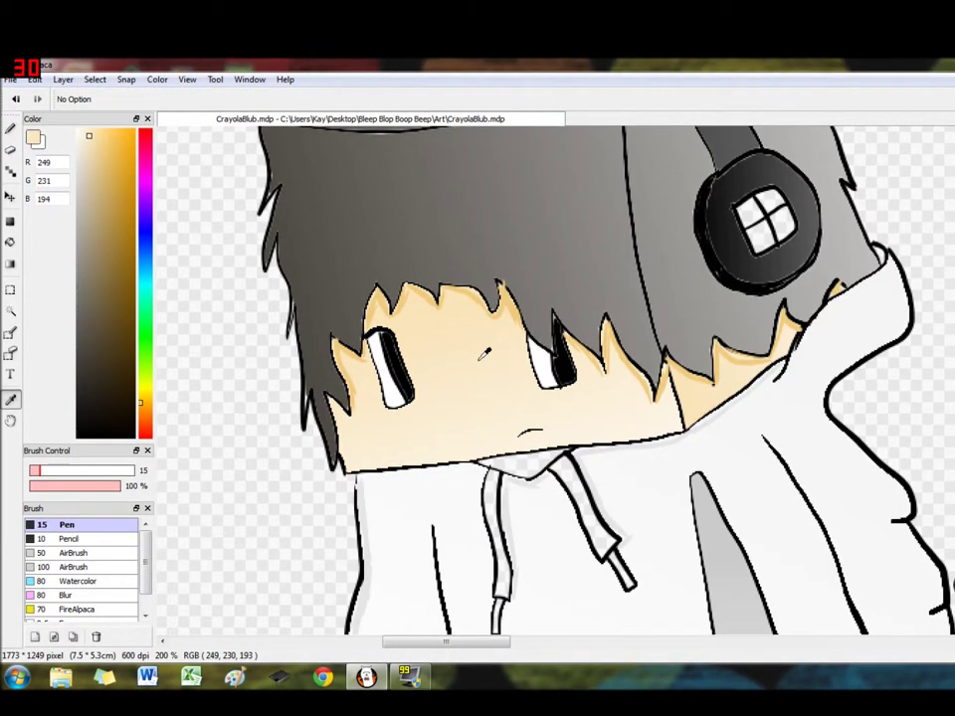
click(529, 461)
click(11, 128)
drag(92, 140, 96, 144)
scroll(541, 454, down, 5)
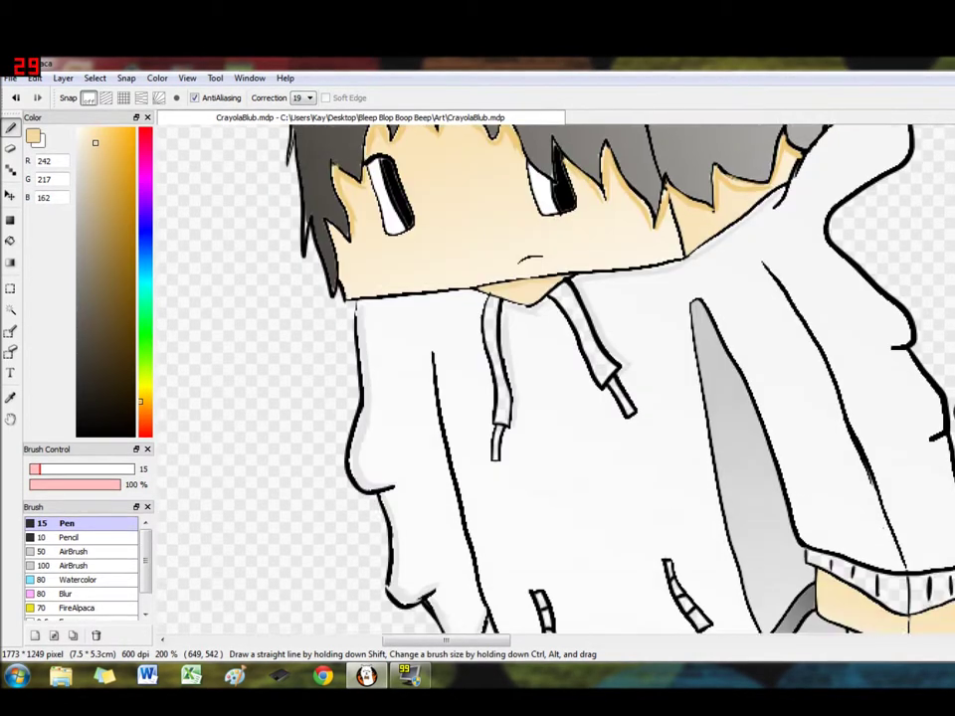
Sample the grey panel between the hoodie's front and sleeve, lighten it to RGB 234, 234, 234, and brush highlights along the panel's upper part.
key(i)
click(746, 341)
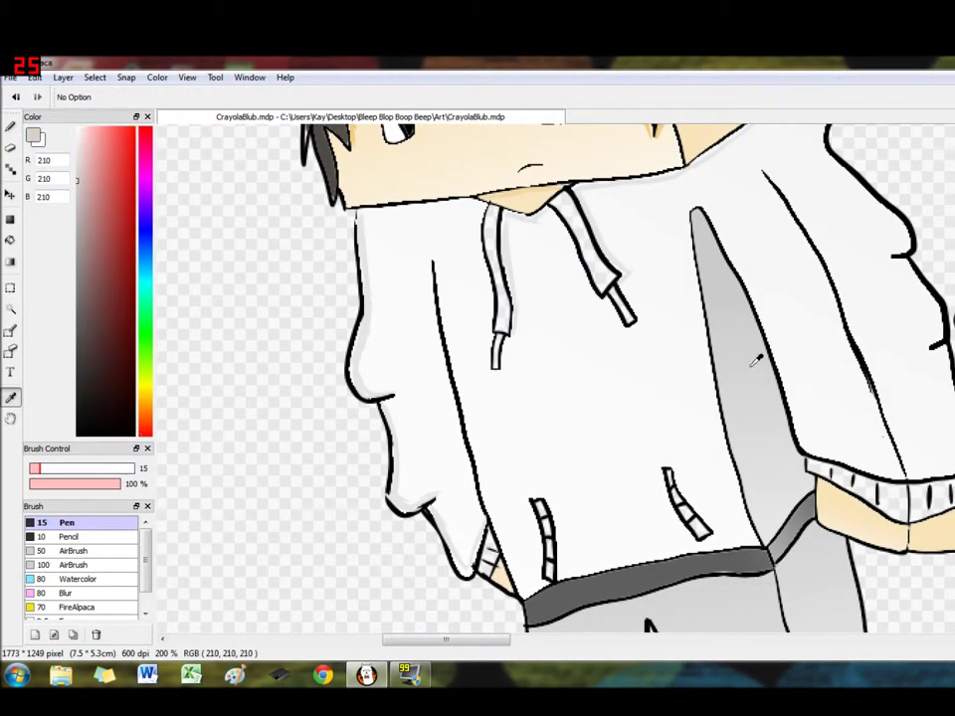
key(b)
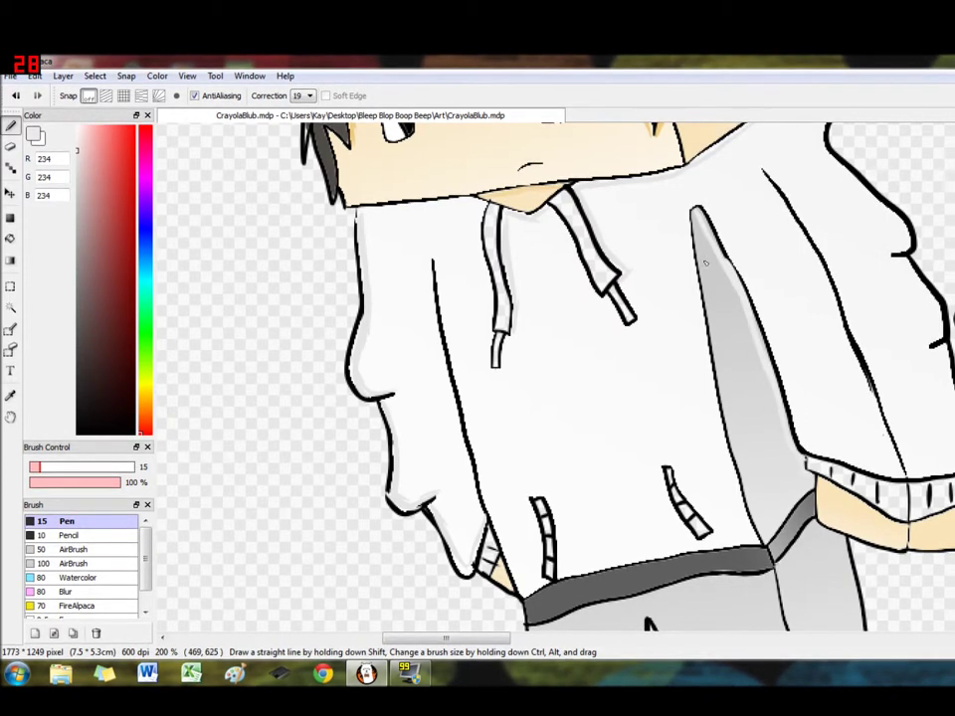
mouse_move(716, 314)
mouse_down()
mouse_move(769, 383)
mouse_move(720, 326)
mouse_move(758, 346)
mouse_move(726, 269)
mouse_up()
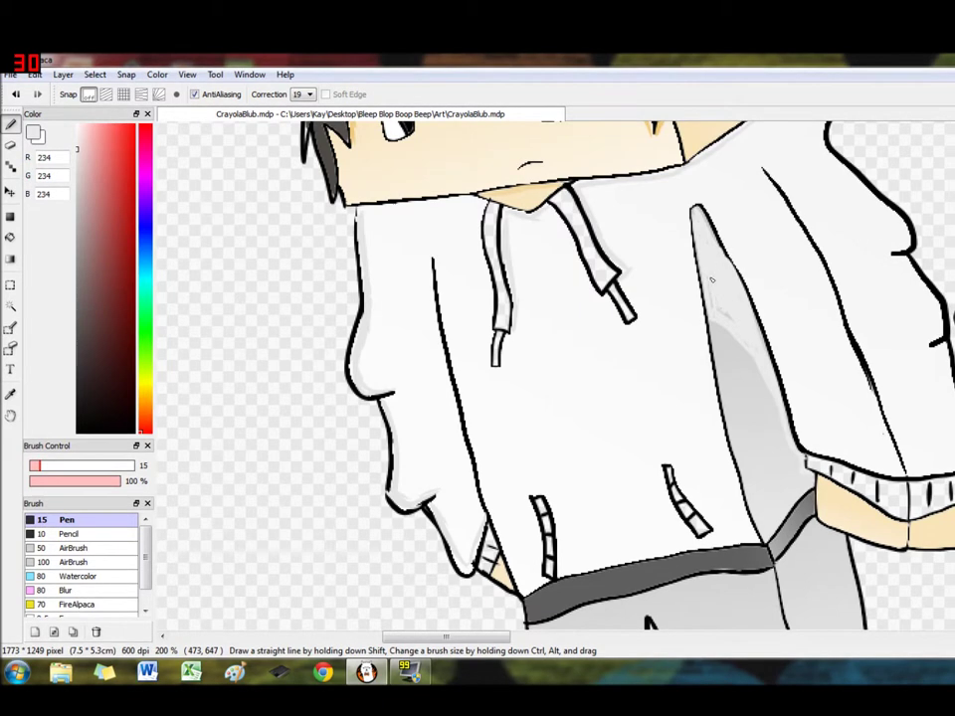
Brush RGB 234, 234, 234 highlights on the grey trousers, along the outer edge and beneath the dark waistband.
scroll(726, 268, down, 3)
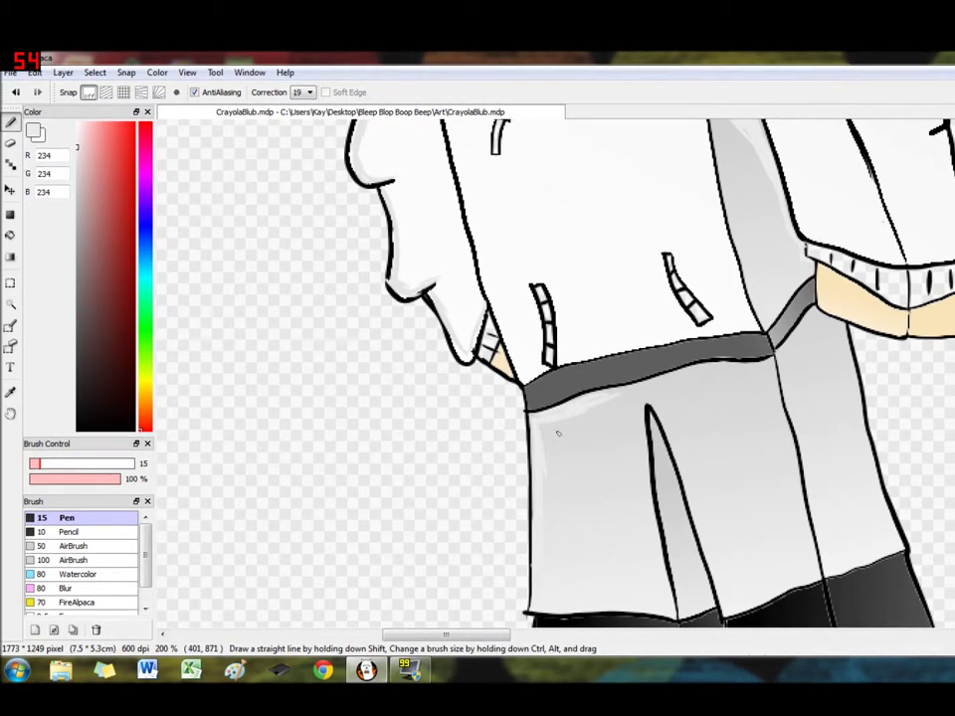
mouse_move(563, 425)
mouse_down()
mouse_move(548, 437)
mouse_move(682, 377)
mouse_move(751, 369)
mouse_up()
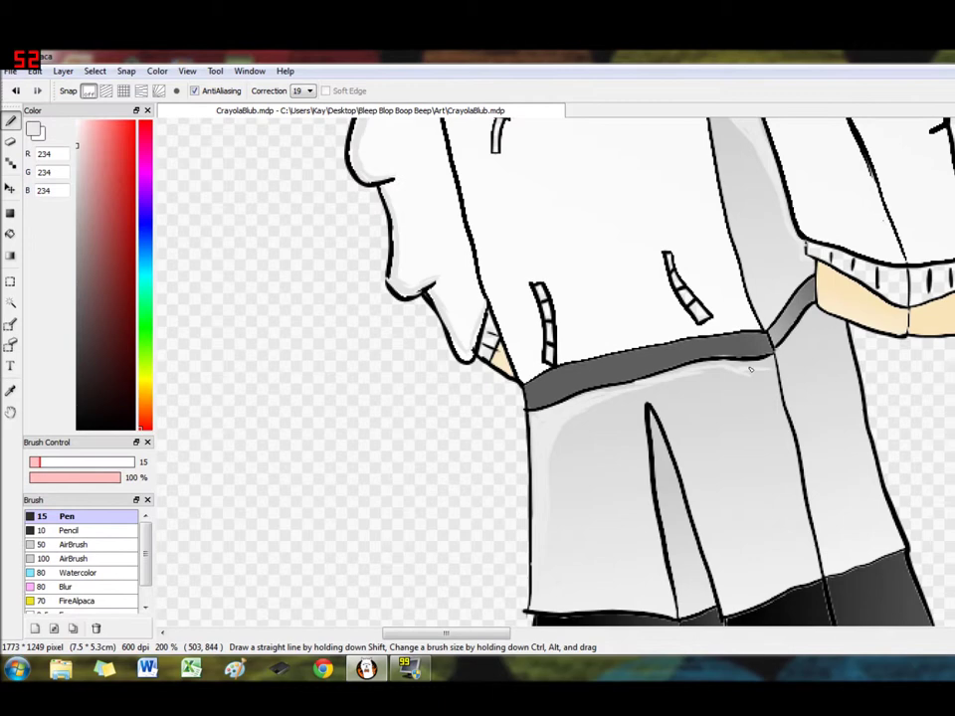
scroll(710, 399, down, 3)
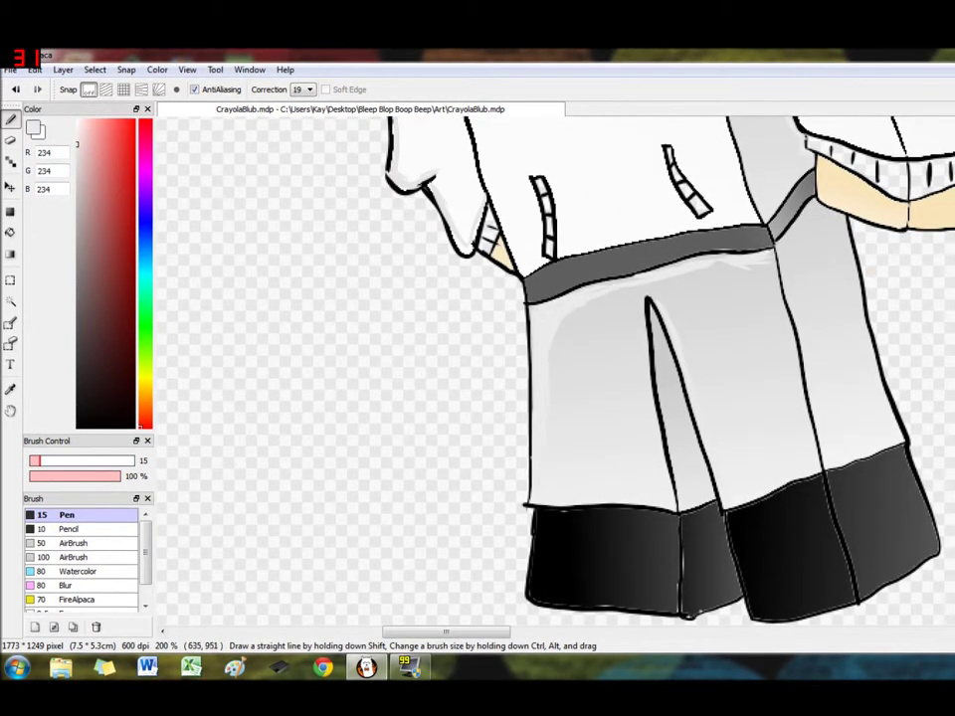
Paint the hoodie's left drawstring in bands of red RGB 244, 47, 43, orange RGB 244, 146, 43, yellow and green RGB 42, 243, 104.
scroll(600, 369, up, 10)
click(125, 132)
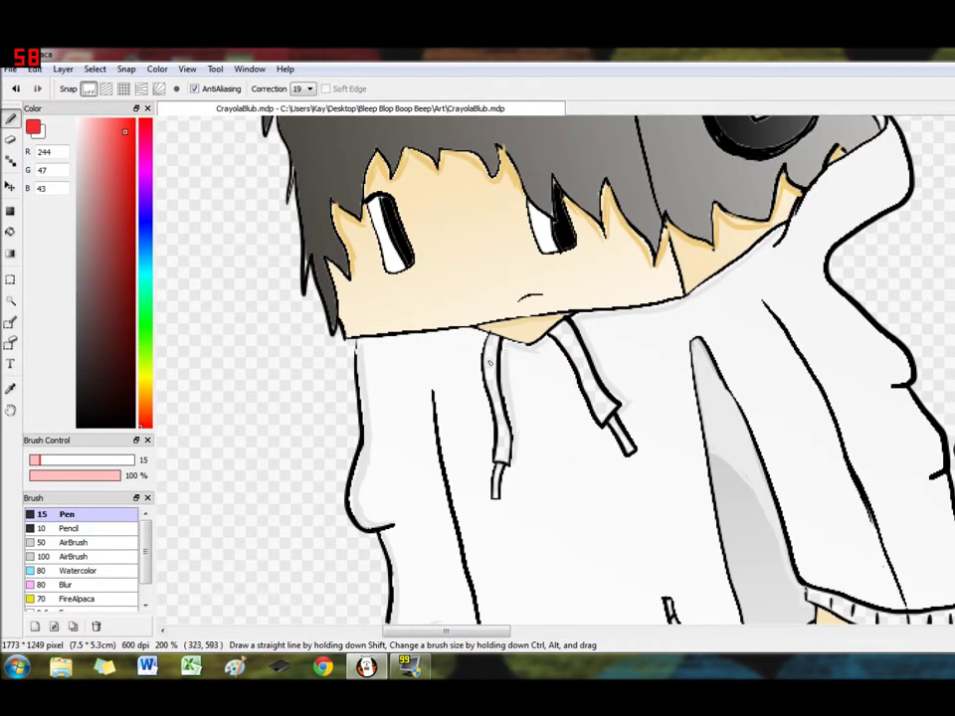
drag(488, 354, 489, 355)
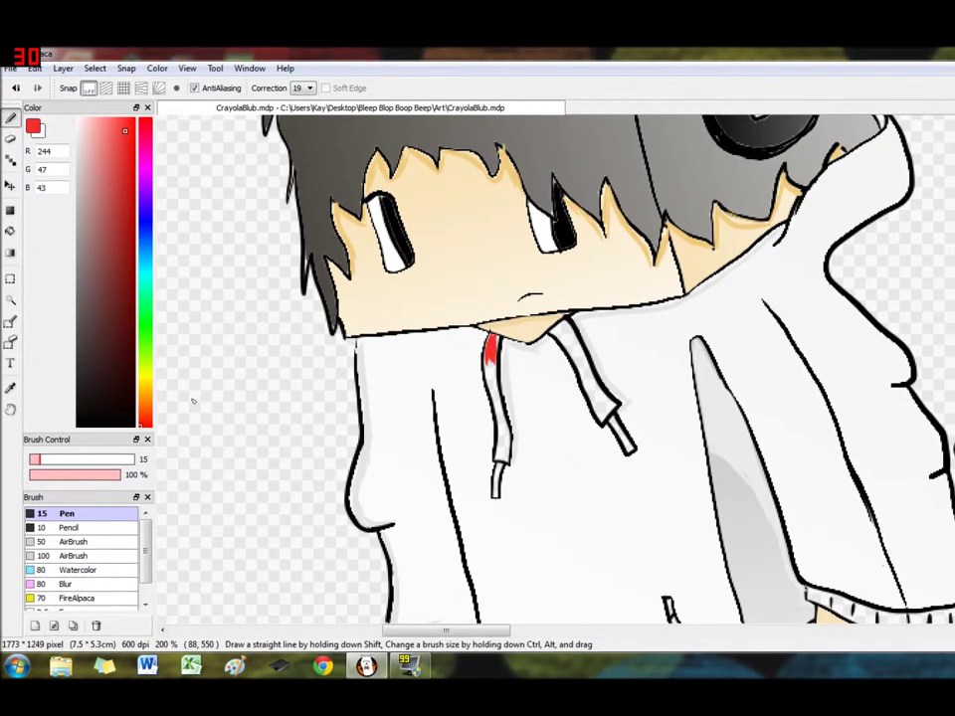
click(146, 401)
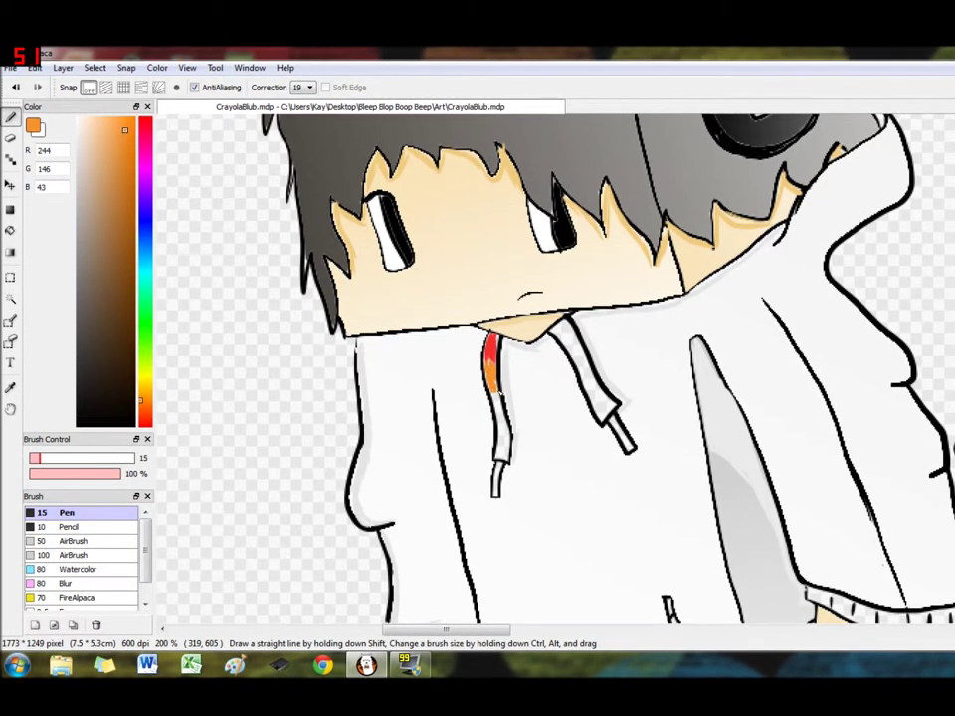
click(142, 371)
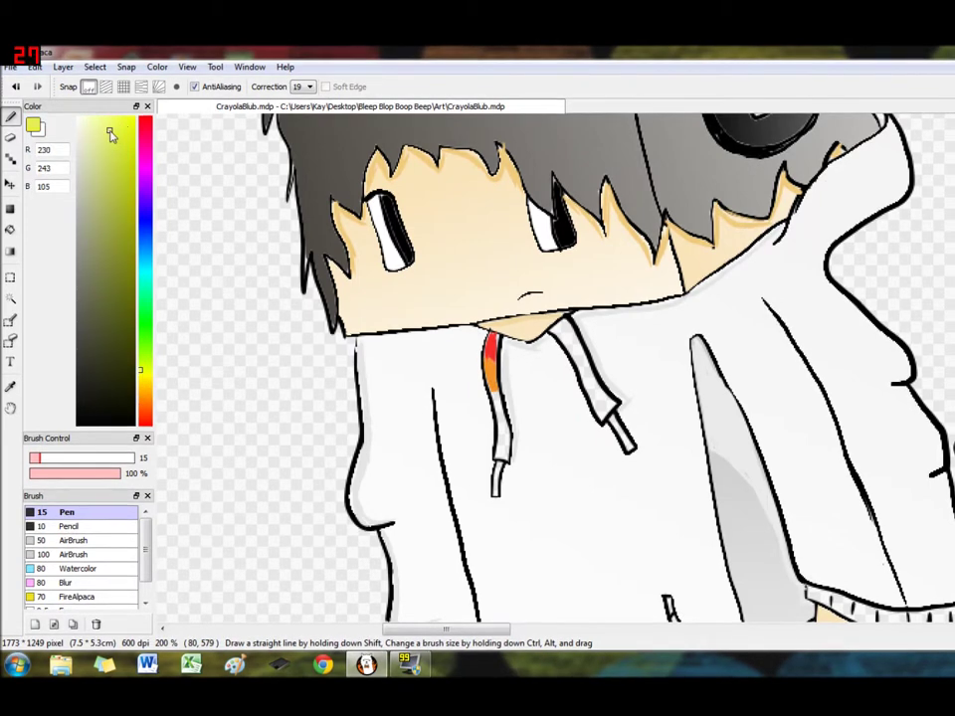
drag(111, 133, 112, 133)
drag(494, 392, 502, 416)
click(142, 313)
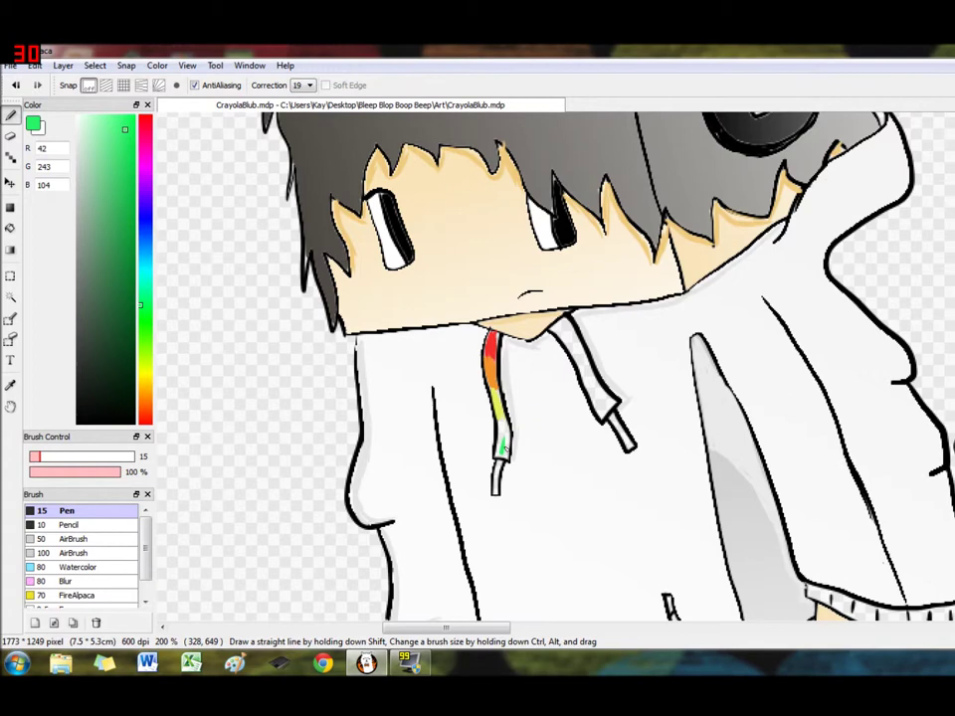
Paint the right drawstring in bands of blue, purple RGB 194, 42, 243, red RGB 244, 47, 43 and green RGB 42, 243, 104.
click(143, 237)
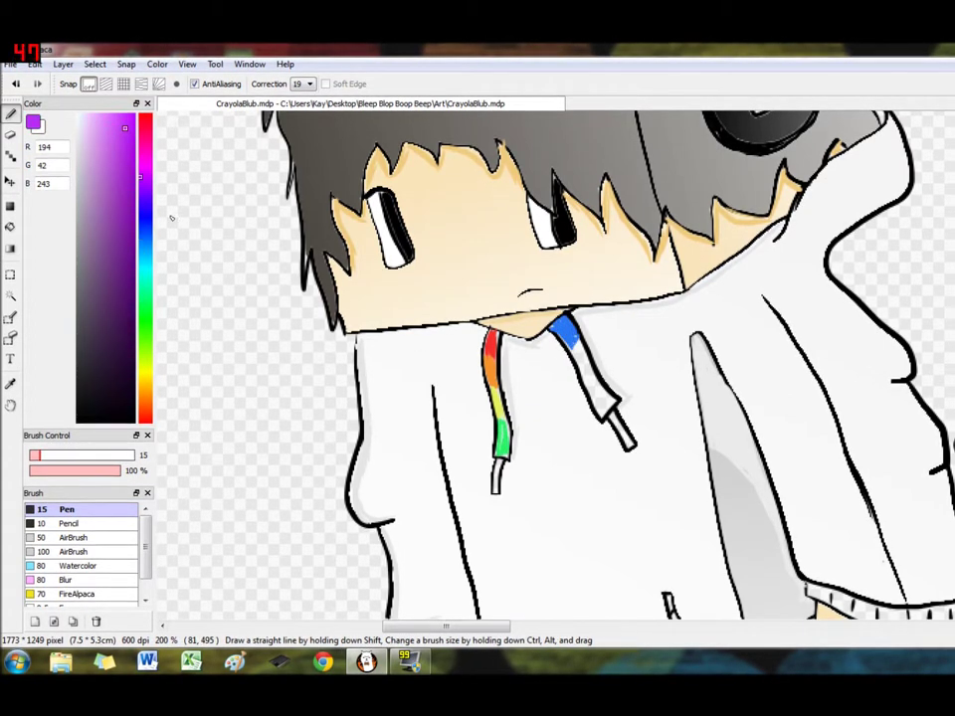
drag(576, 358, 587, 370)
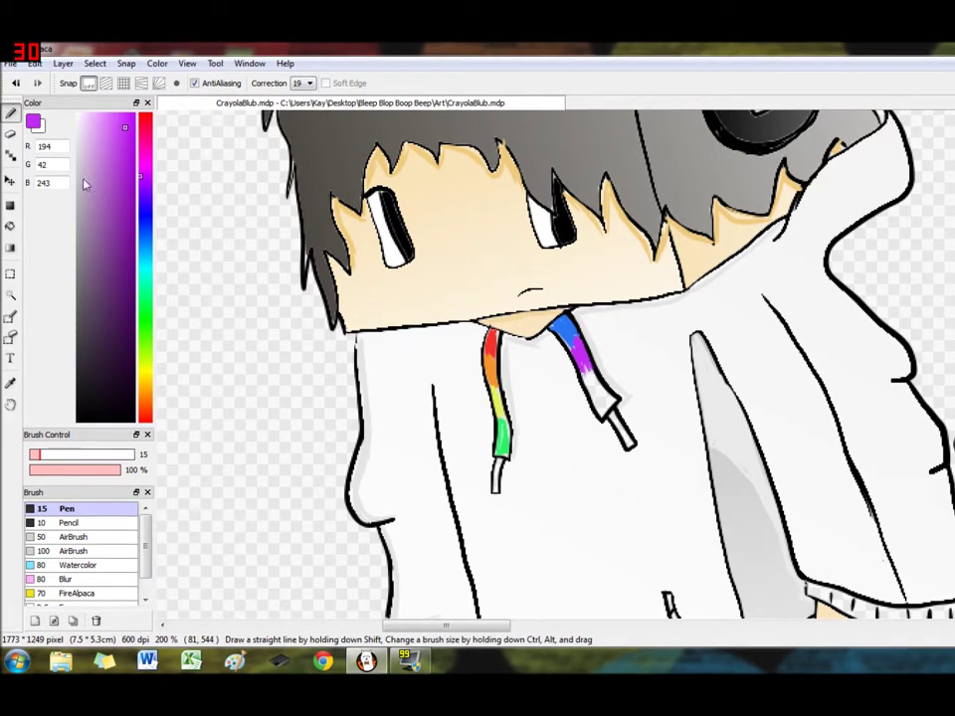
click(11, 384)
click(490, 345)
click(11, 114)
drag(590, 389, 586, 369)
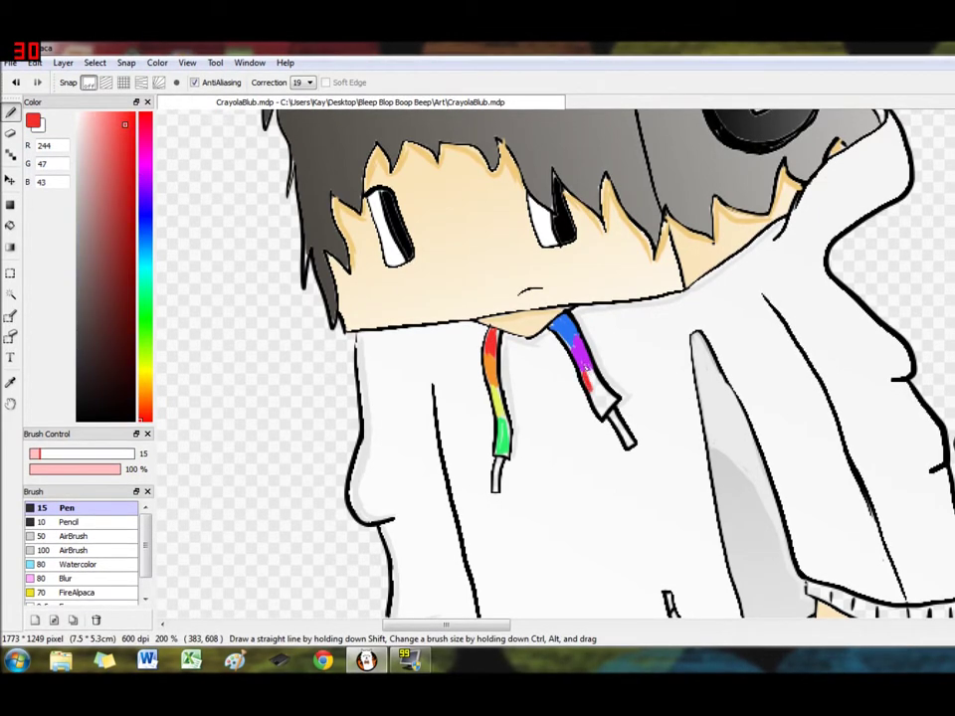
click(143, 301)
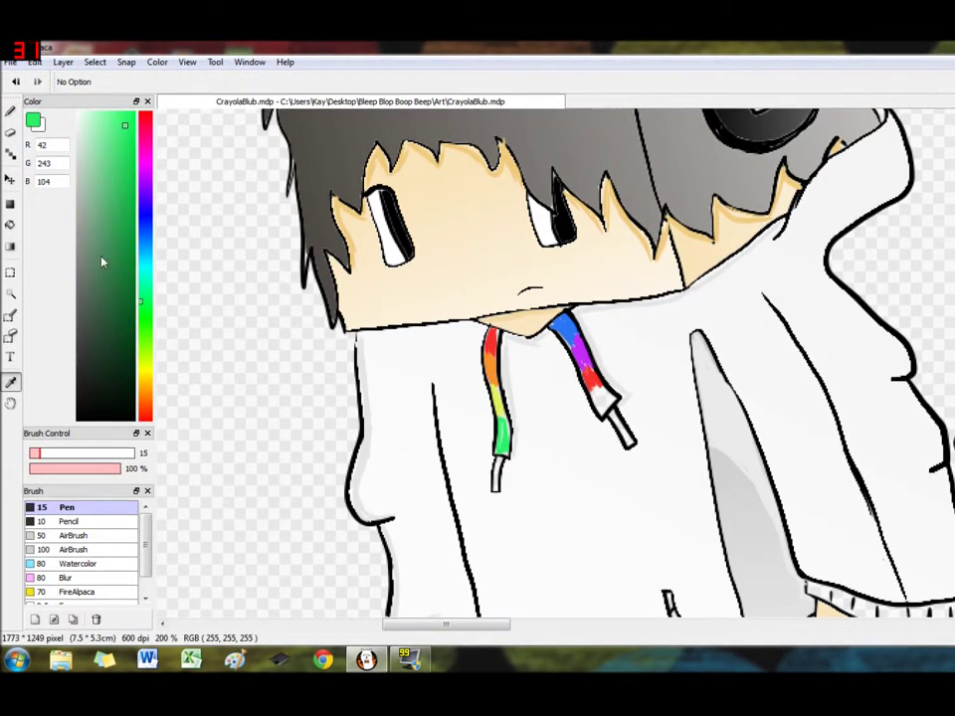
drag(605, 409, 614, 400)
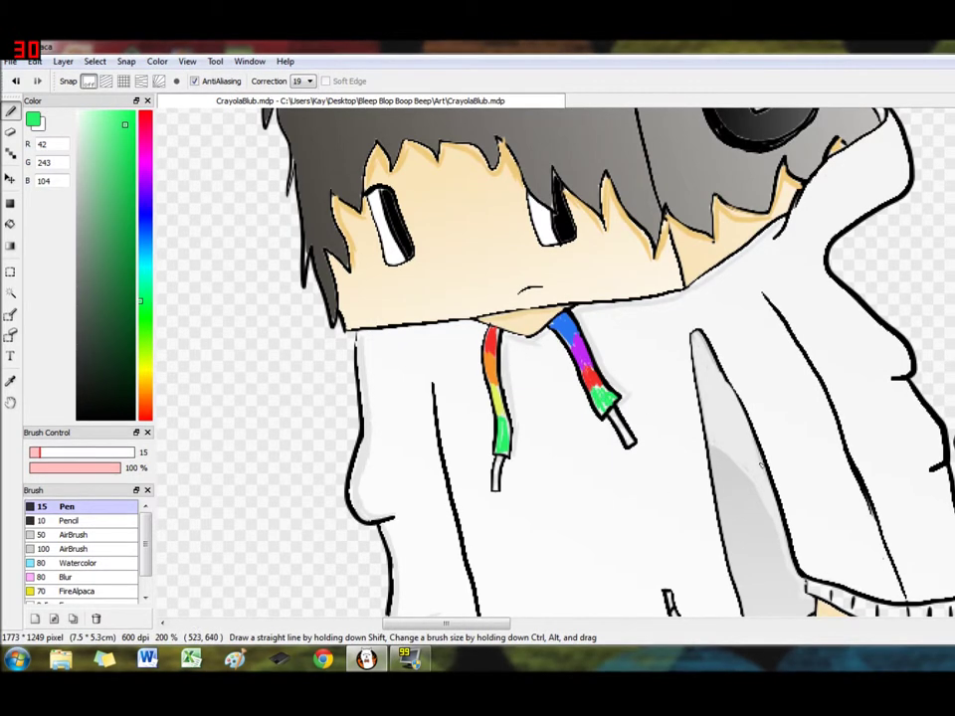
Draw curved black hair strands with the size 15 pen across the boy's fringe, side and crown, around the headphone band.
scroll(560, 362, up, 3)
drag(123, 356, 159, 422)
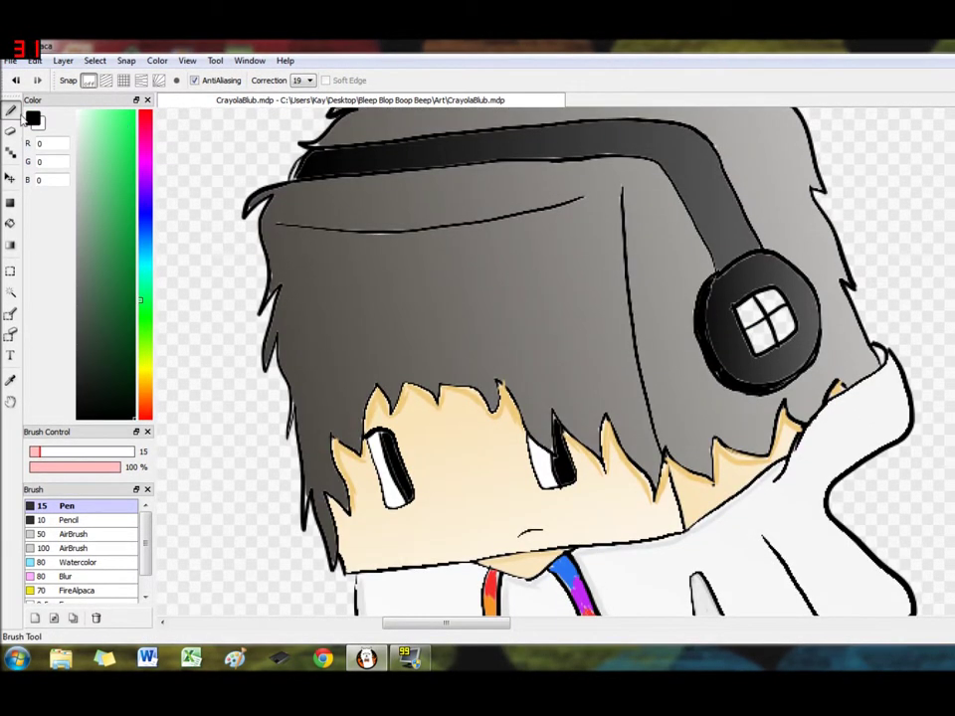
drag(318, 282, 327, 414)
drag(379, 253, 411, 356)
drag(491, 238, 520, 323)
drag(549, 239, 555, 396)
drag(603, 270, 633, 417)
mouse_move(663, 202)
mouse_down()
mouse_move(660, 325)
mouse_move(695, 465)
mouse_up()
scroll(650, 319, up, 3)
drag(761, 276, 823, 399)
drag(836, 447, 848, 507)
drag(700, 215, 668, 256)
mouse_move(582, 251)
mouse_down()
mouse_move(549, 224)
mouse_move(435, 260)
mouse_up()
mouse_move(465, 265)
mouse_down()
mouse_move(394, 257)
mouse_move(341, 282)
mouse_up()
drag(311, 336, 324, 358)
drag(423, 337, 340, 354)
drag(546, 340, 634, 331)
drag(276, 367, 320, 342)
Set the pen to grey RGB 128, 128, 128 and brush highlights beside the black strands on the fringe and the flat front of the crown.
scroll(420, 248, down, 3)
click(77, 330)
drag(57, 319, 56, 261)
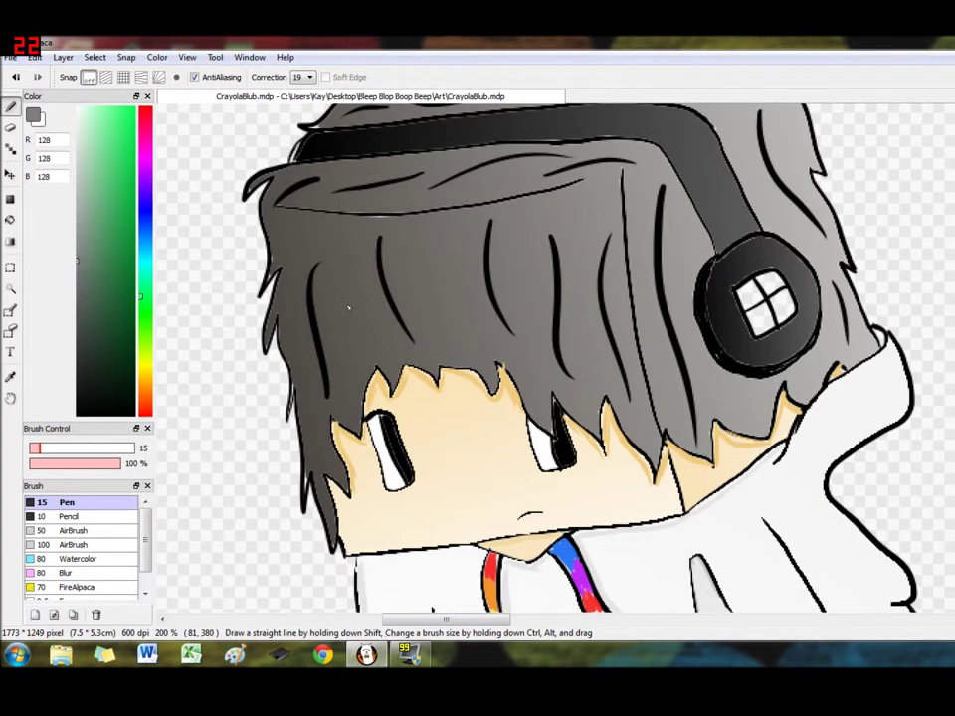
drag(317, 291, 330, 318)
key(ctrl+z)
drag(314, 274, 338, 373)
drag(383, 242, 414, 335)
mouse_move(282, 205)
mouse_down()
mouse_move(329, 186)
mouse_move(344, 199)
mouse_move(391, 187)
mouse_move(437, 199)
mouse_move(479, 169)
mouse_move(535, 156)
mouse_up()
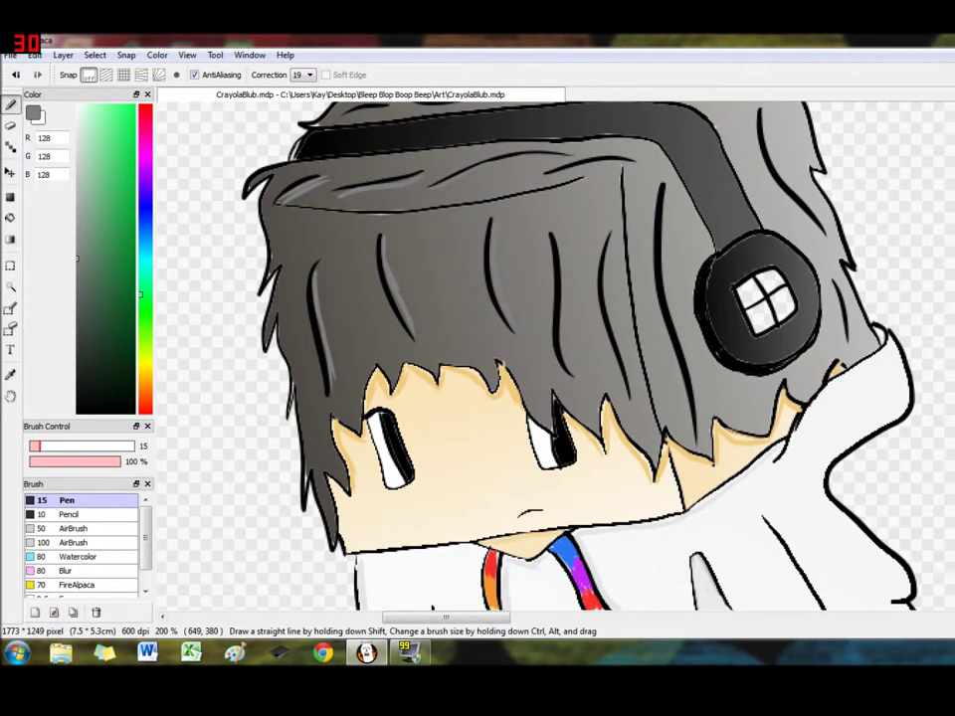
Brush lighter highlights beside the remaining hair strands, using RGB 179, 179, 179 on the crown and side and RGB 204, 204, 204 behind the headphones.
scroll(417, 254, up, 3)
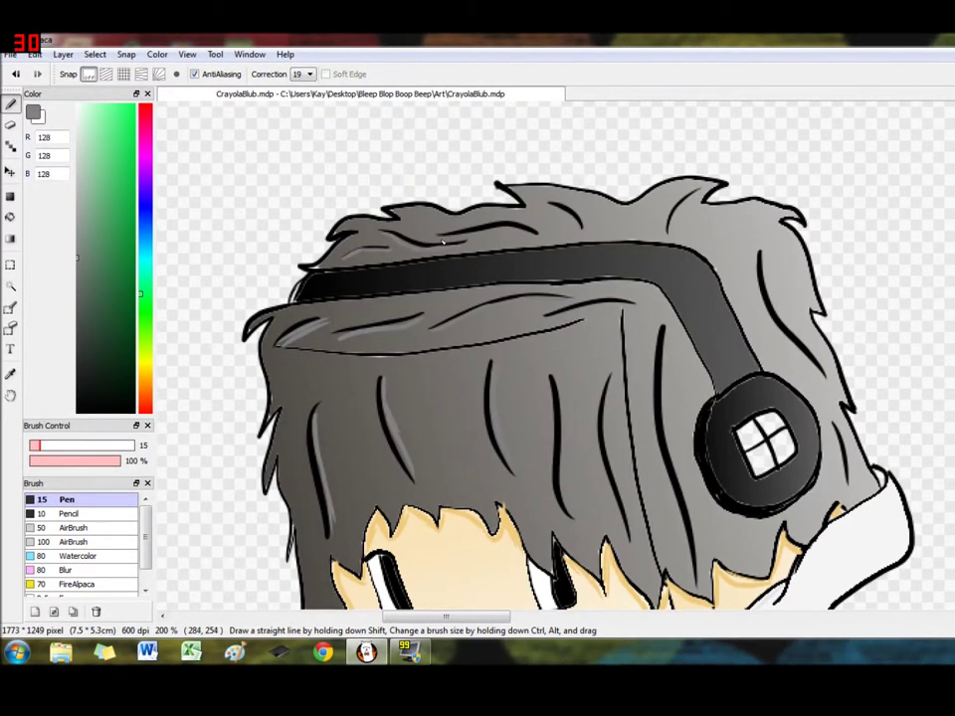
drag(77, 251, 76, 195)
drag(442, 238, 475, 235)
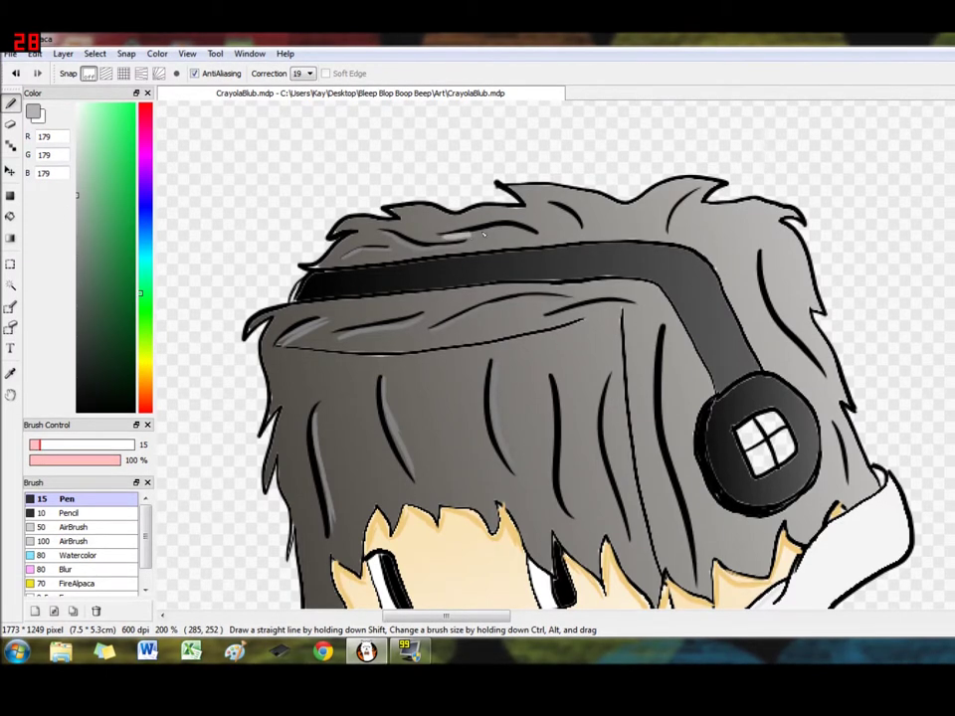
drag(550, 206, 576, 226)
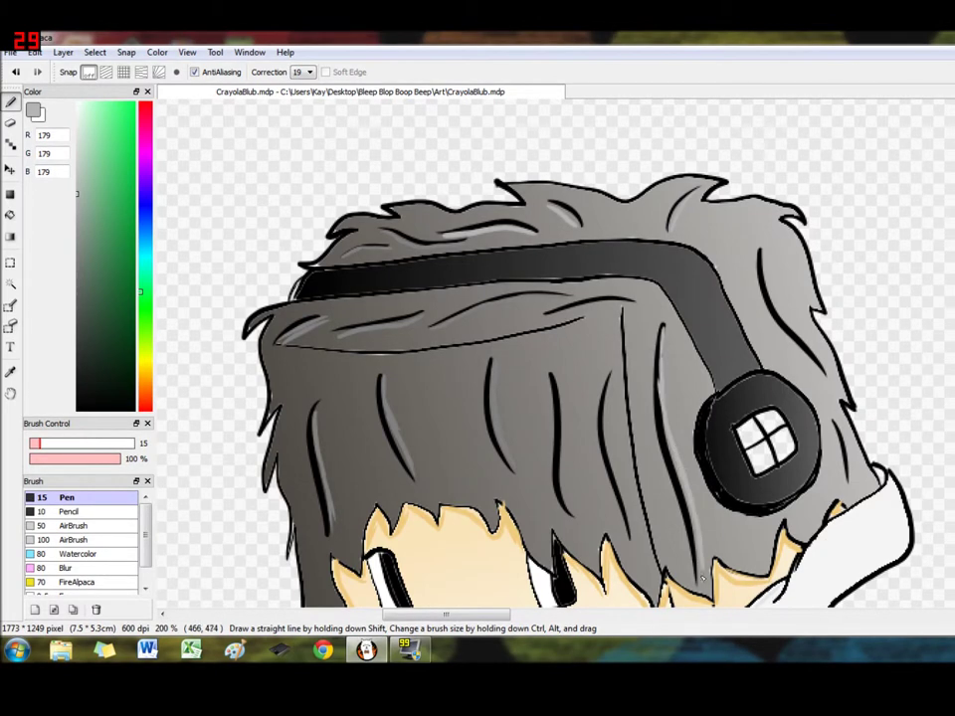
mouse_move(628, 500)
mouse_down()
mouse_move(611, 451)
mouse_move(611, 382)
mouse_move(558, 477)
mouse_move(578, 513)
mouse_up()
key(ctrl+z)
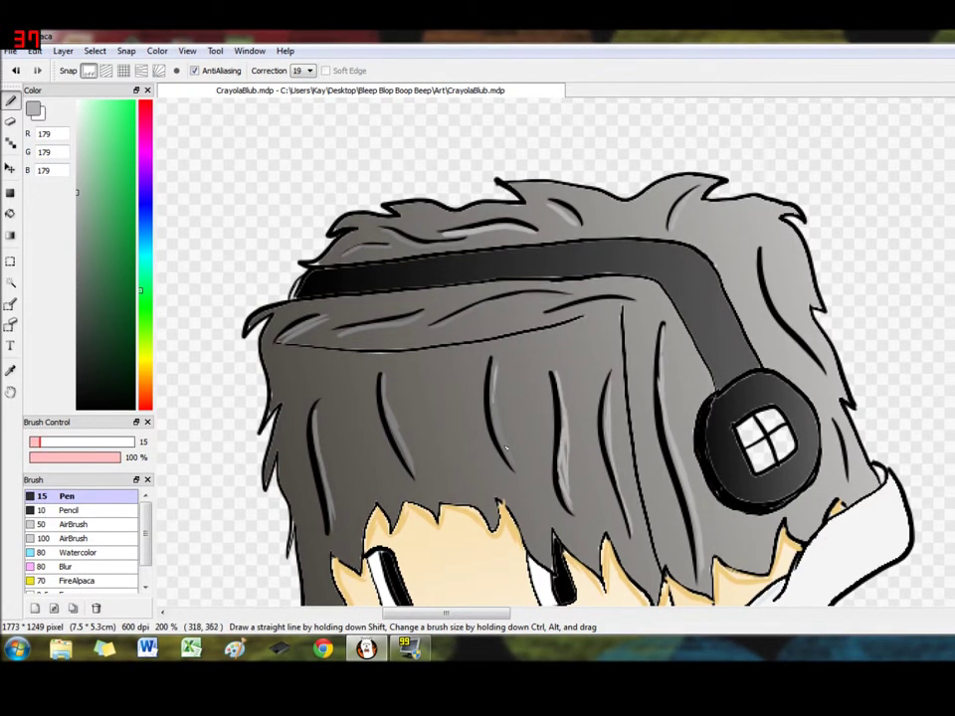
drag(79, 202, 64, 160)
drag(765, 256, 812, 346)
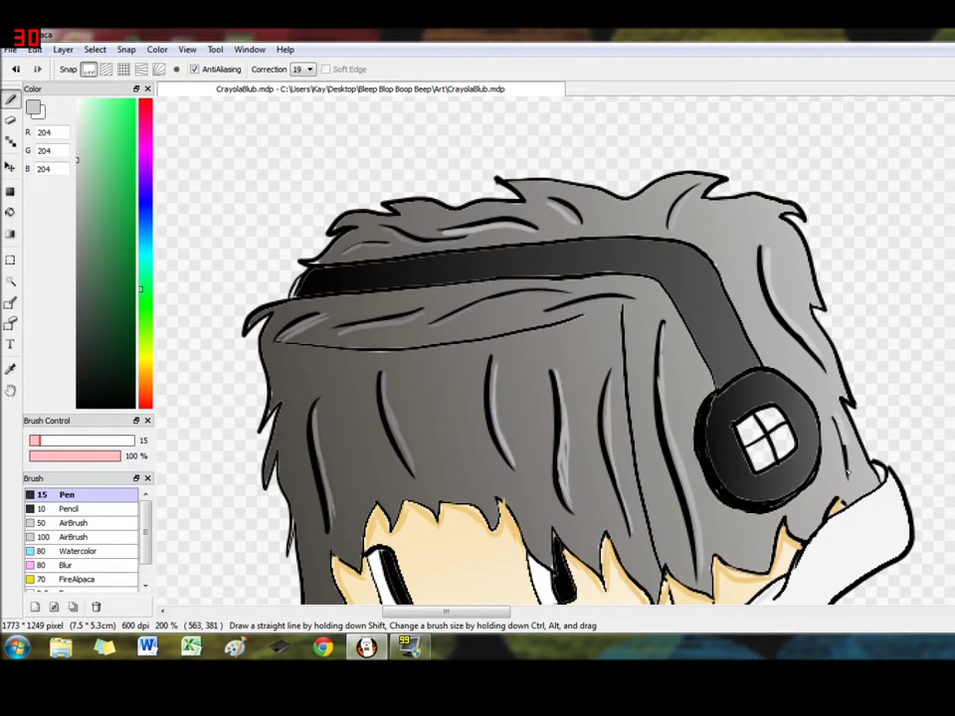
Sample the drawstring's red RGB 244, 47, 43 and fill the upper-left square of the headphone emblem with it.
scroll(557, 348, down, 3)
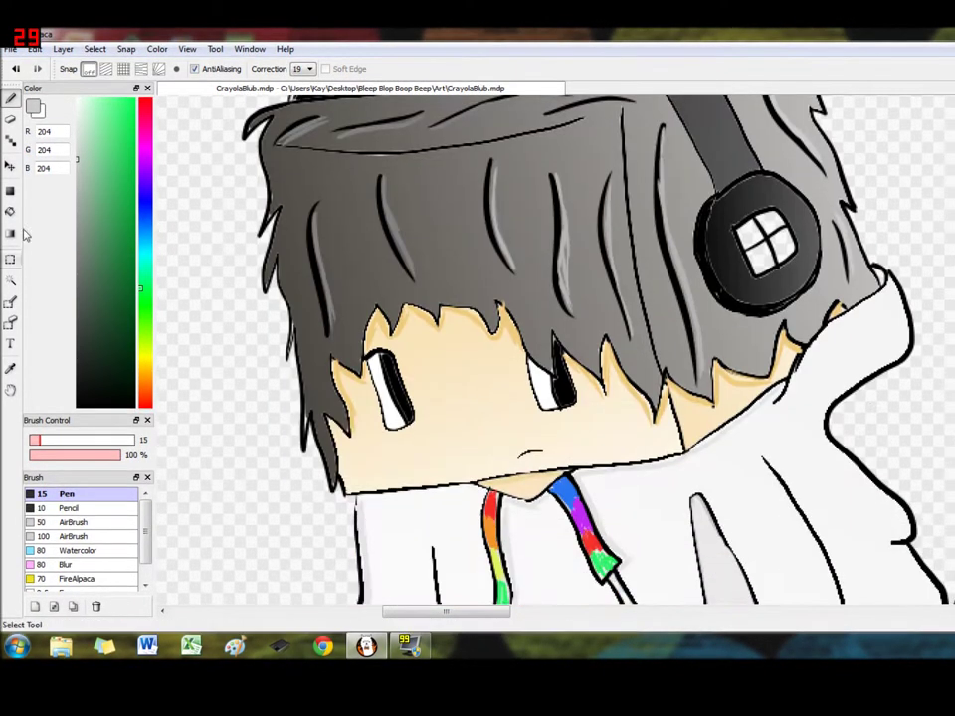
click(10, 369)
click(491, 506)
click(12, 100)
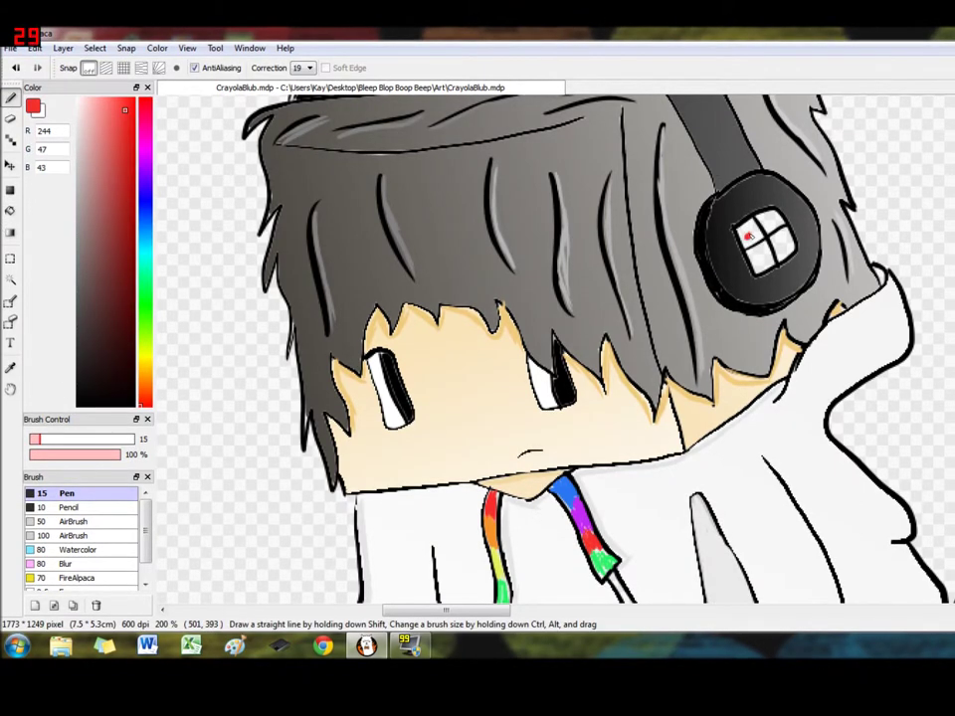
click(10, 367)
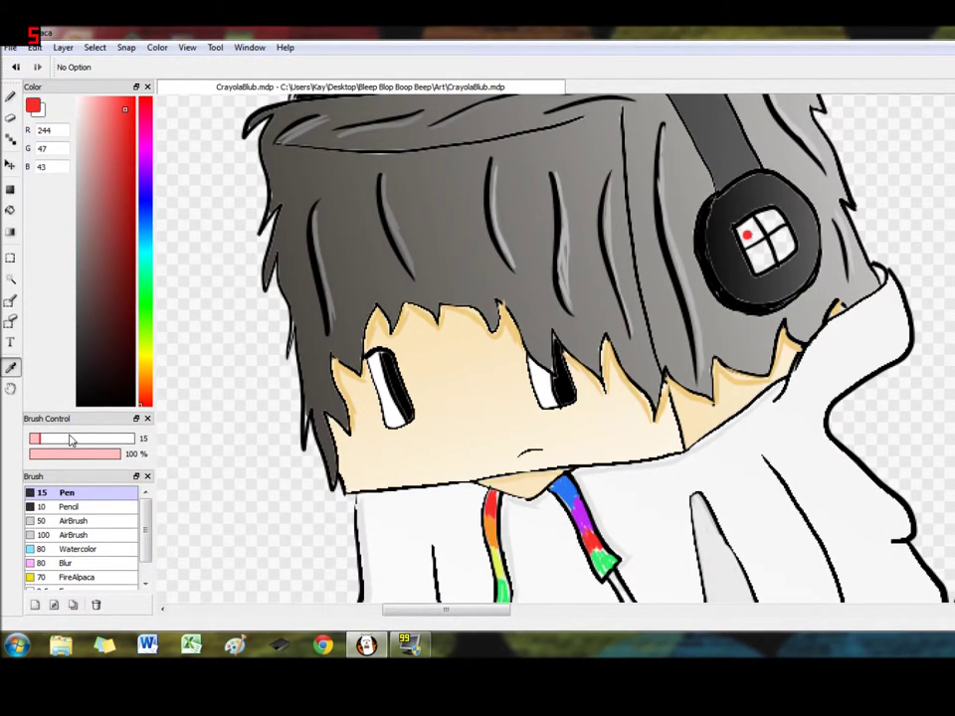
click(10, 209)
click(751, 232)
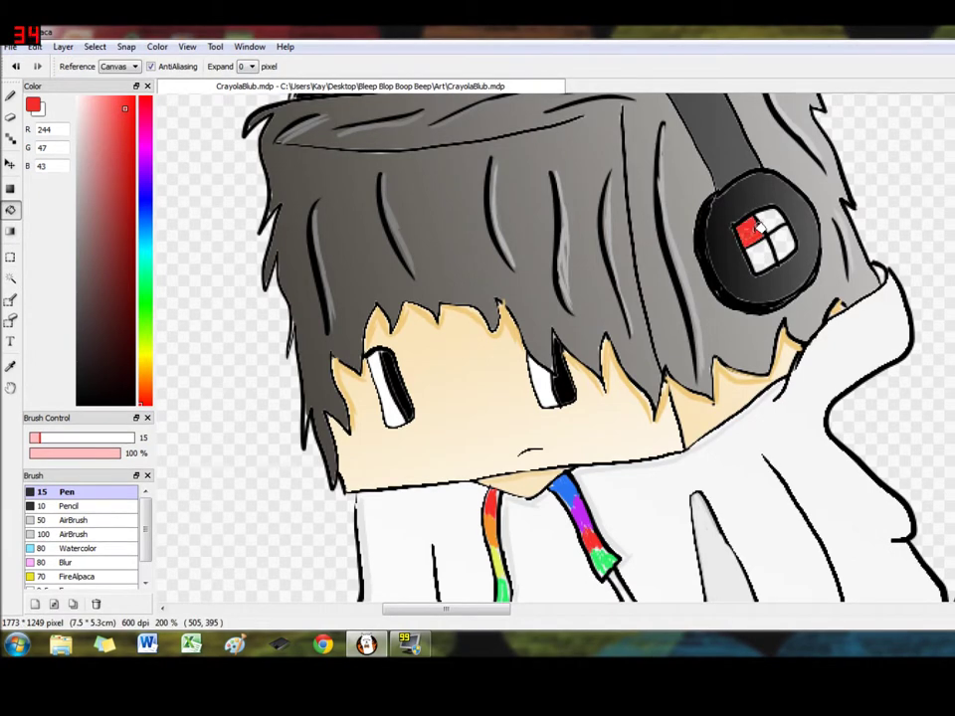
Fill the emblem's other squares clockwise with sampled orange RGB 244, 146, 43, yellow RGB 227, 241, 96 and green RGB 100, 246, 145.
click(10, 367)
click(494, 532)
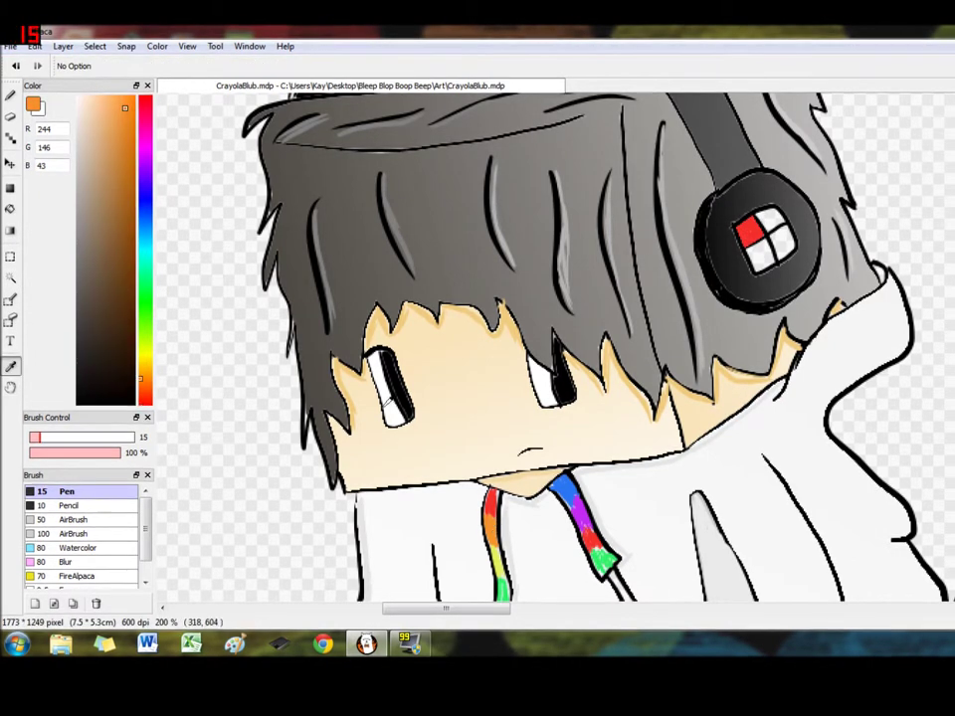
click(10, 209)
click(10, 366)
click(498, 563)
click(10, 209)
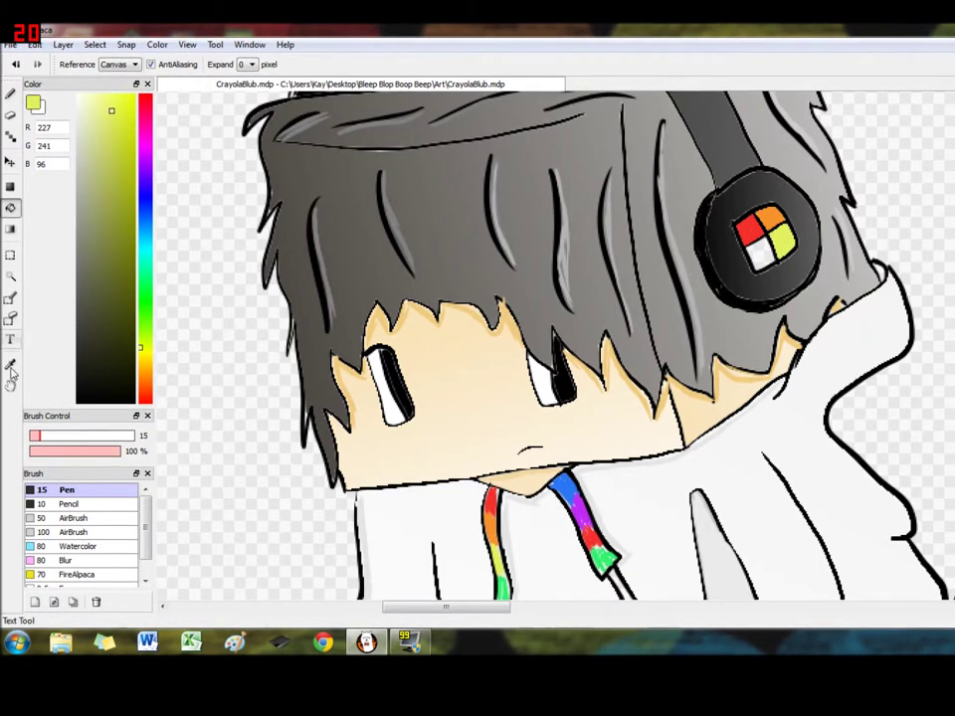
click(589, 575)
click(10, 207)
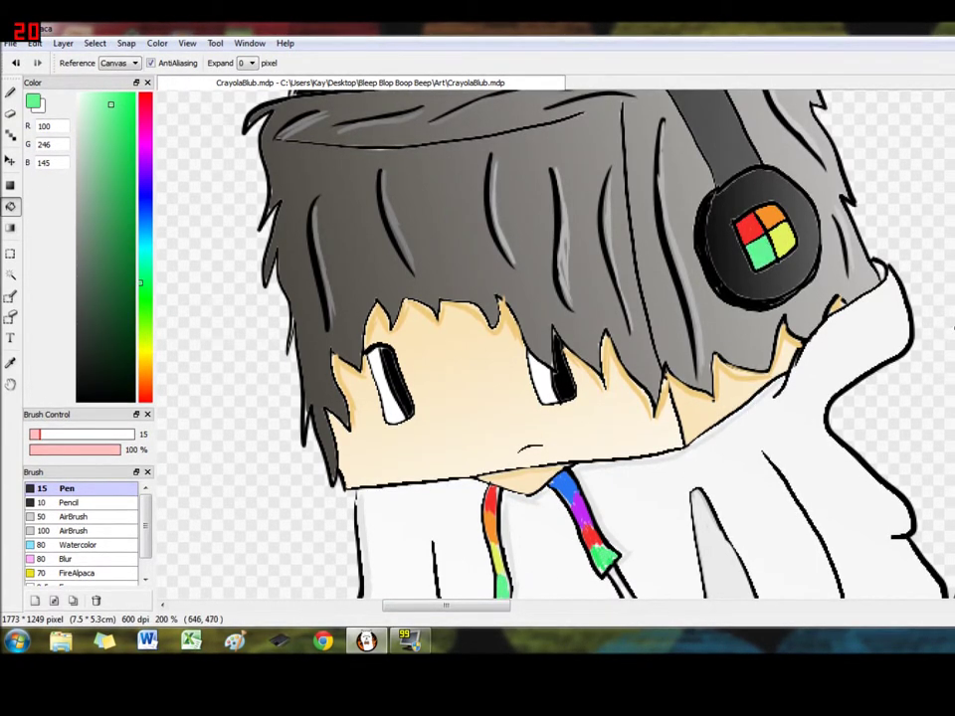
Fill the two lowest sections of the left sleeve's cuff with red RGB 244, 47, 43 and orange RGB 244, 146, 43.
scroll(557, 328, down, 5)
click(11, 364)
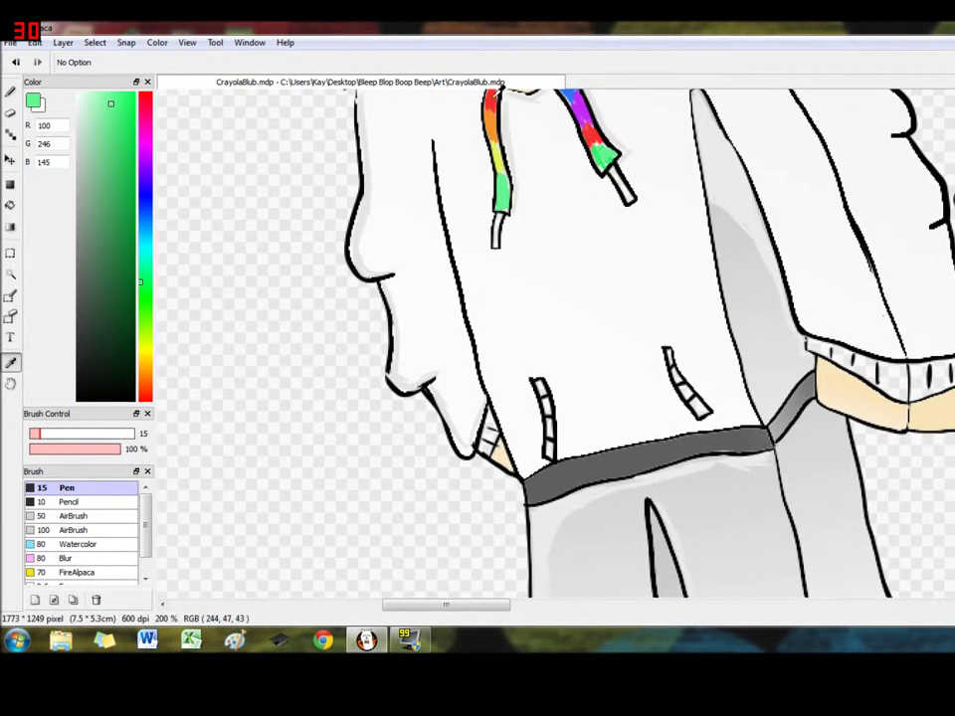
click(492, 103)
click(490, 440)
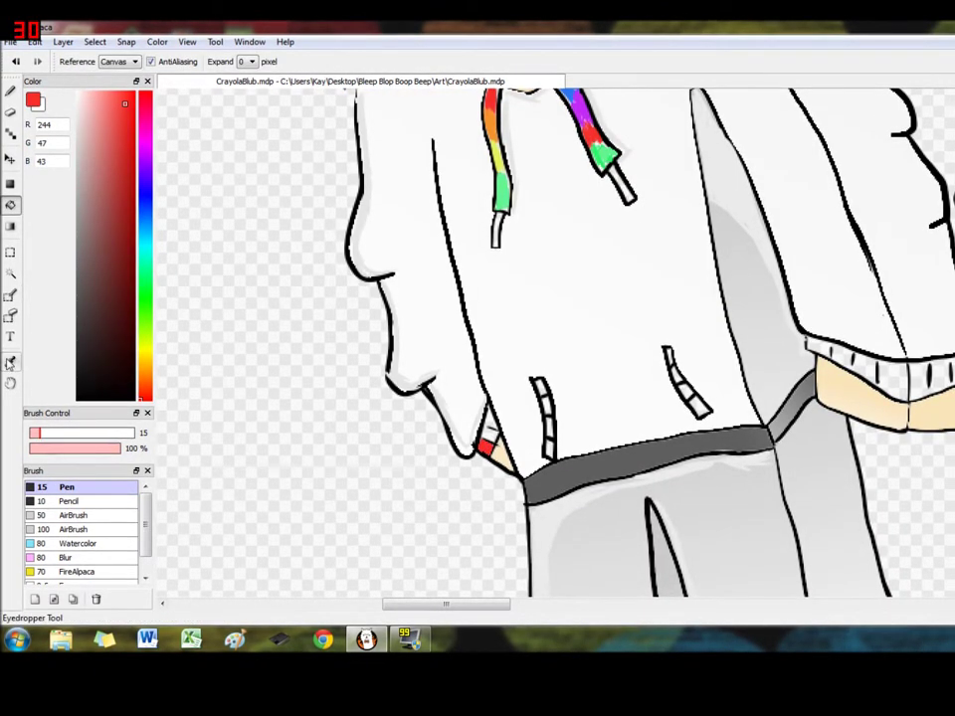
click(9, 362)
click(144, 374)
click(10, 204)
click(487, 435)
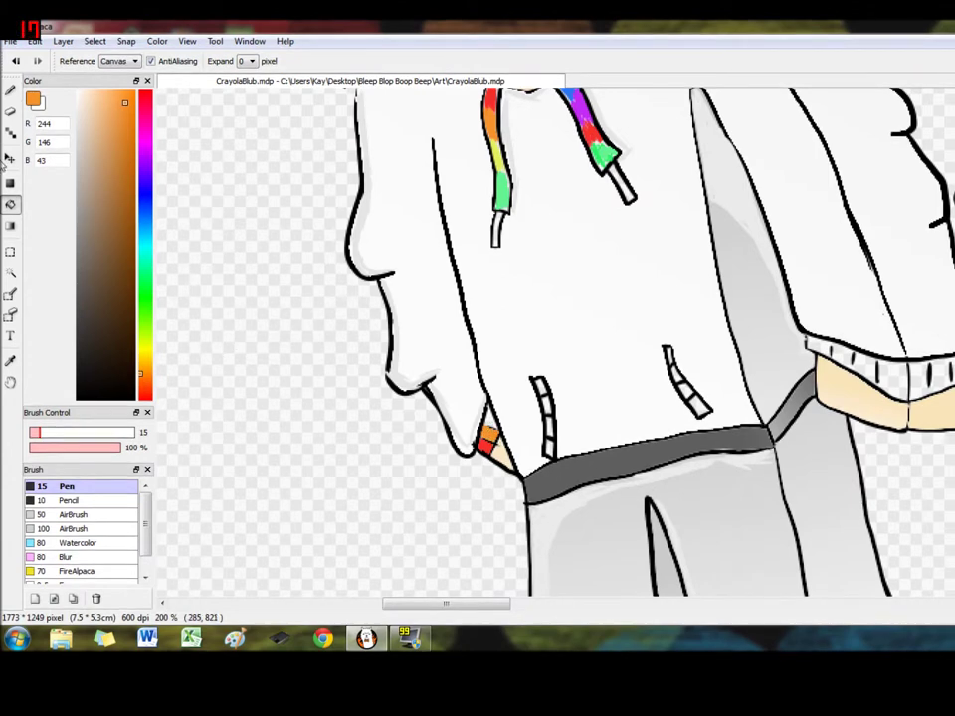
Sample the drawstring's yellow RGB 227, 241, 96 and fill the uppermost section of the left sleeve's cuff with it.
click(10, 362)
click(503, 147)
key(g)
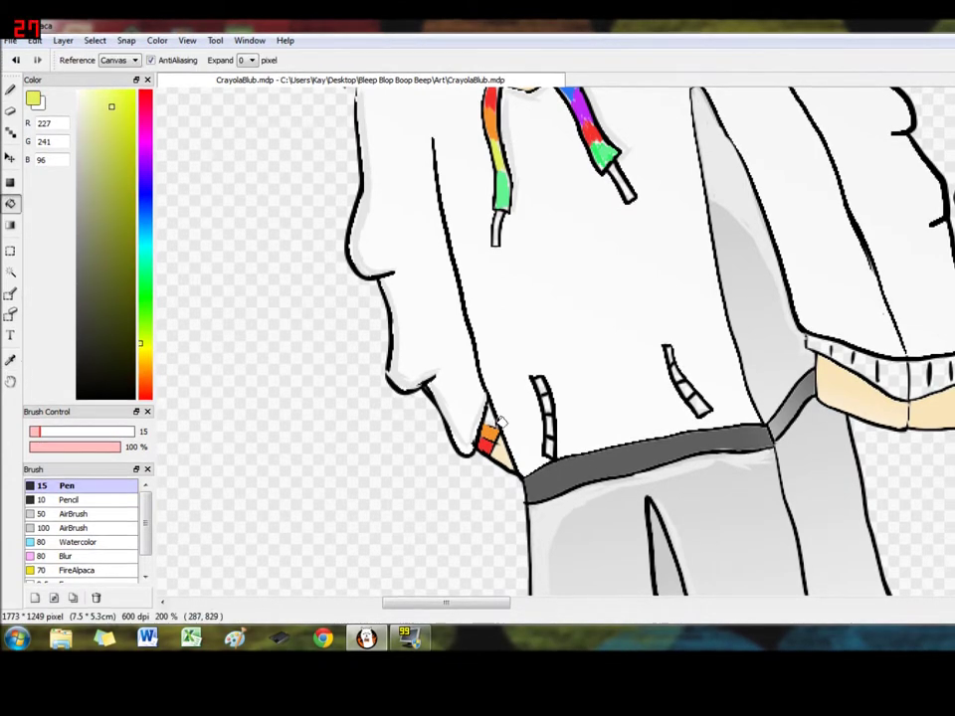
Fill the left pocket strip's two upper sections with sampled green RGB 100, 245, 145 and blue RGB 42, 118, 243.
click(10, 362)
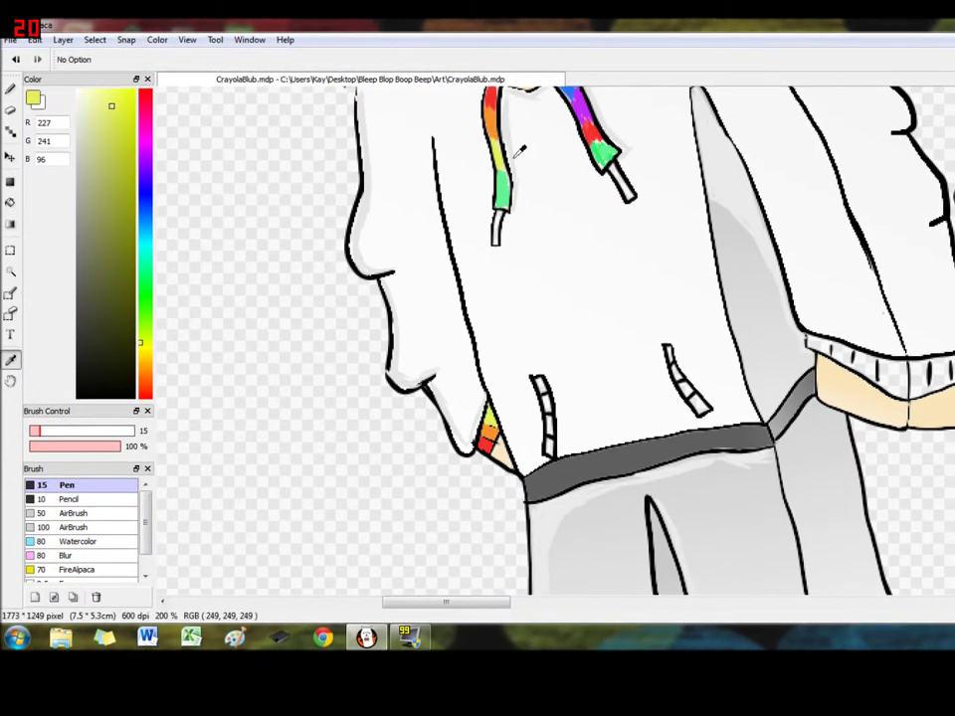
click(502, 189)
click(536, 383)
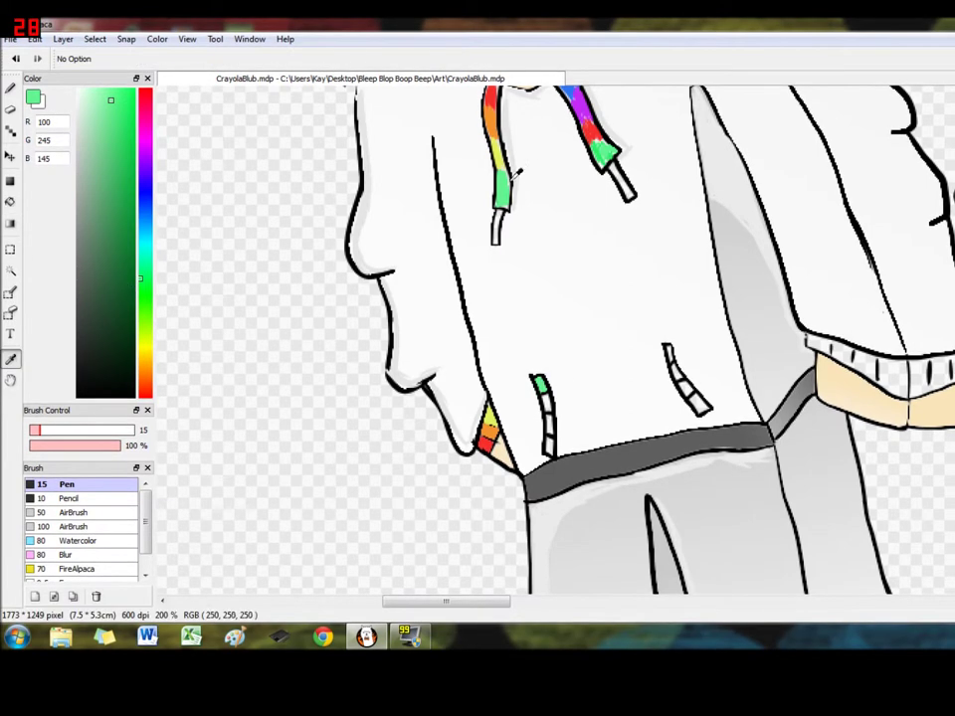
click(568, 91)
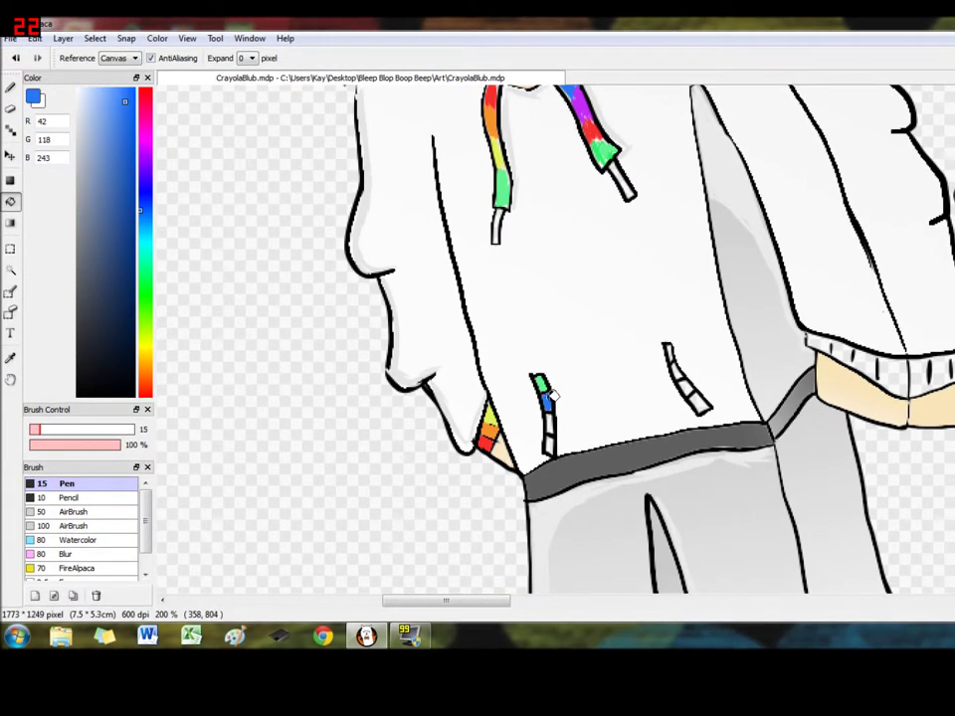
Fill the left pocket strip's two lower sections with purple RGB 194, 42, 243 and red sampled from the drawstring.
scroll(552, 396, up, 3)
click(10, 358)
click(584, 225)
click(10, 200)
click(550, 542)
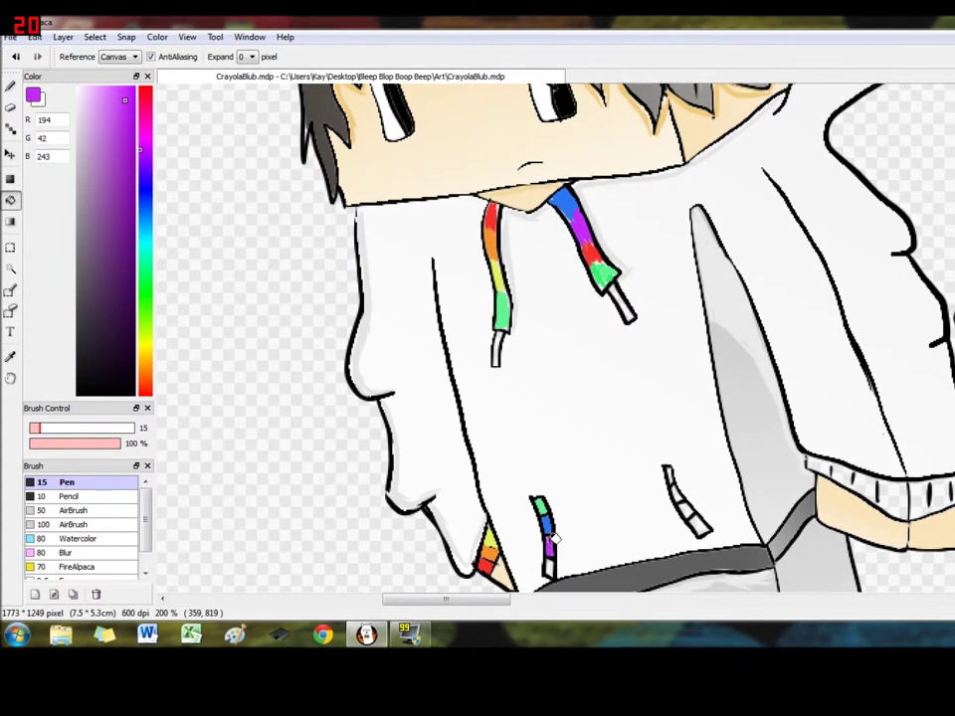
click(10, 357)
click(590, 251)
click(10, 200)
click(550, 565)
Sample orange RGB 244, 146, 43 and fill the top section of the right pocket strip with it.
click(10, 358)
click(144, 368)
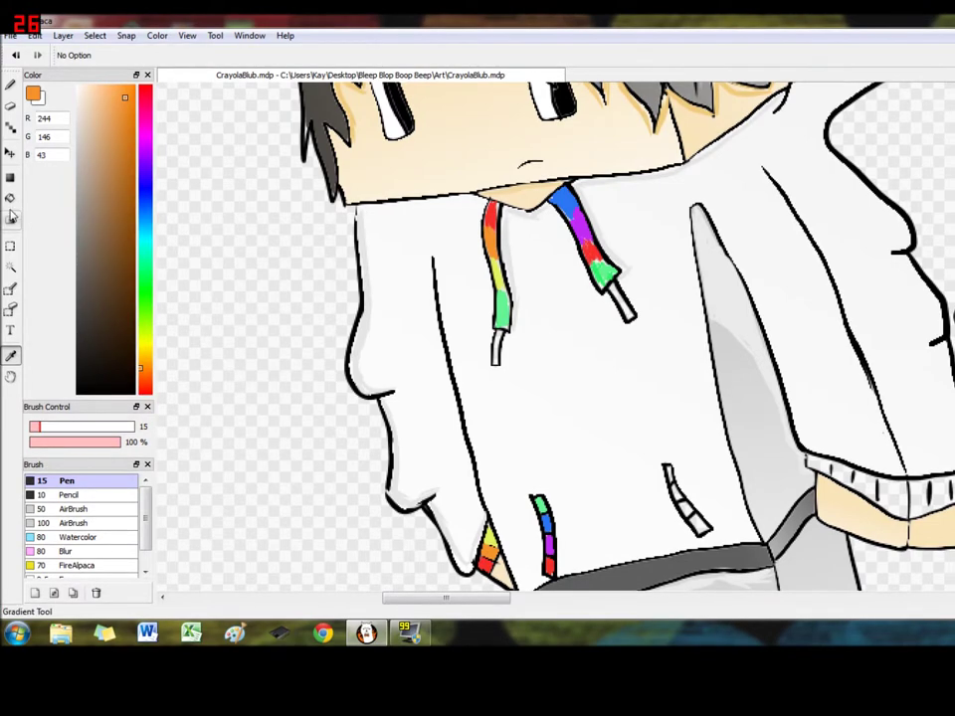
click(9, 200)
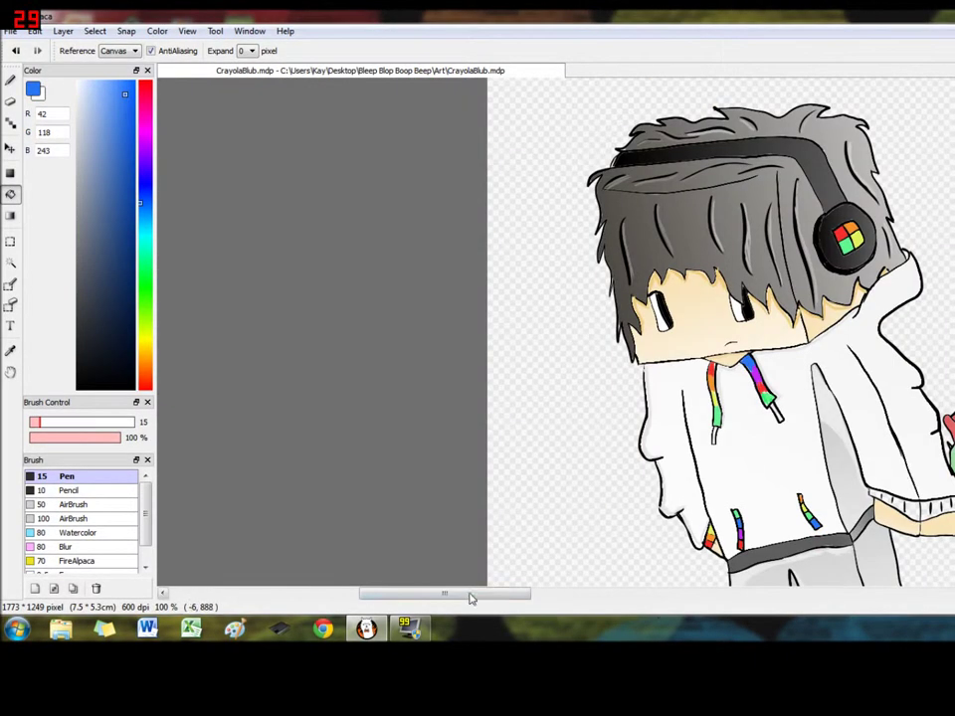
Sample red RGB 244, 47, 43 from the left sleeve's cuff as the fill colour.
drag(472, 599, 510, 599)
scroll(636, 332, down, 3)
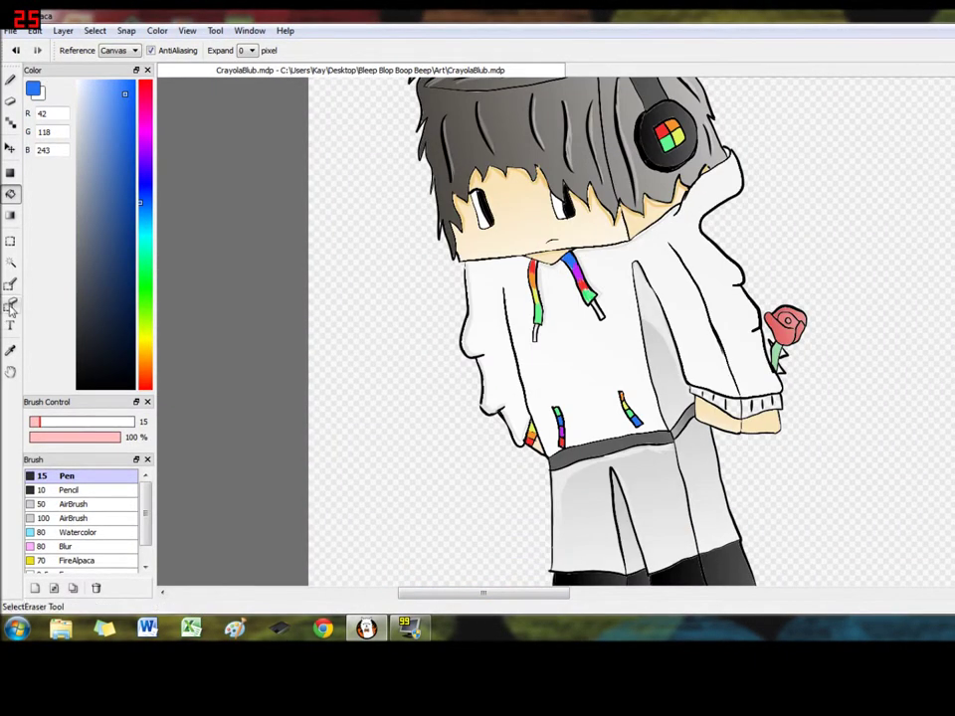
click(11, 352)
click(530, 438)
click(11, 194)
scroll(738, 421, up, 2)
click(669, 364)
key(ctrl+z)
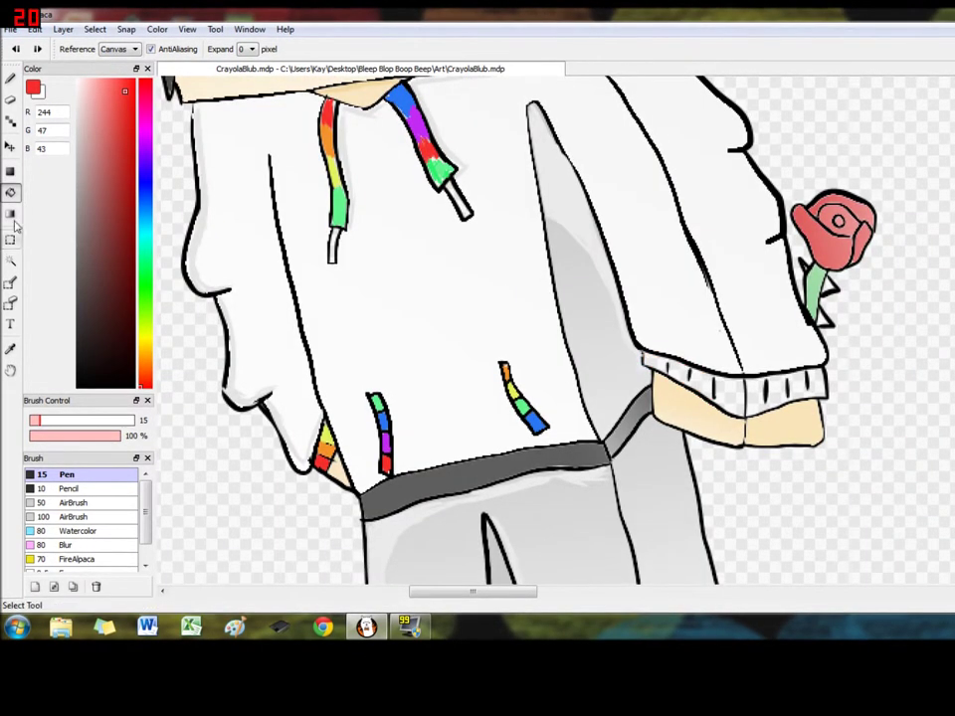
Close the gaps of the right cuff's first divider with a 1-pixel red pen and fill the first section red.
click(10, 78)
scroll(689, 365, up, 5)
click(689, 360)
key(ctrl+z)
drag(58, 421, 30, 421)
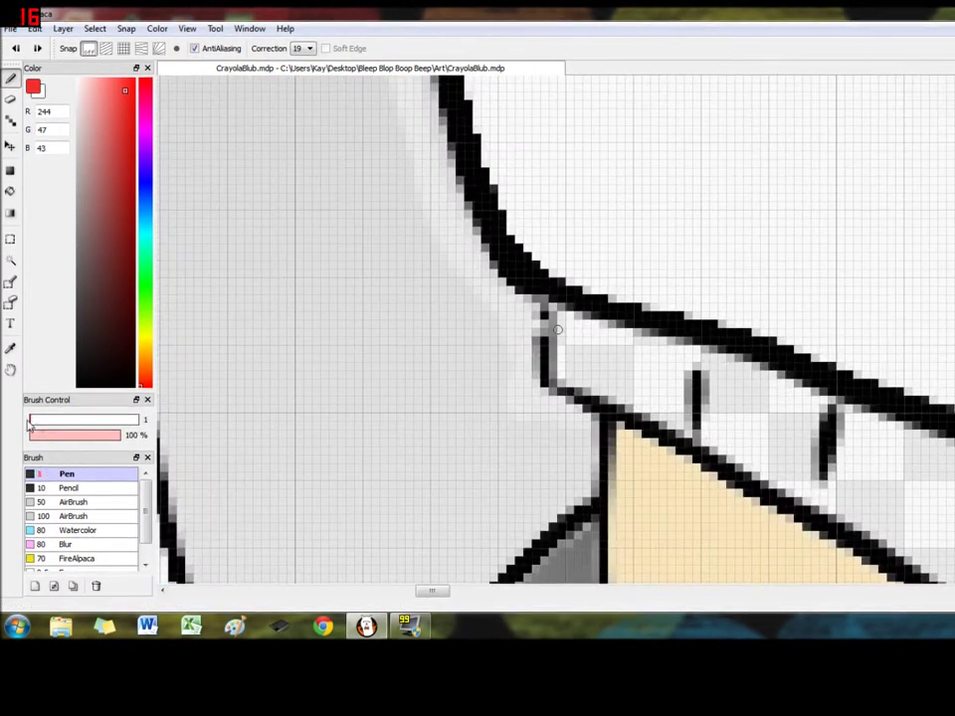
mouse_move(691, 358)
mouse_down()
mouse_move(691, 344)
mouse_move(692, 372)
mouse_up()
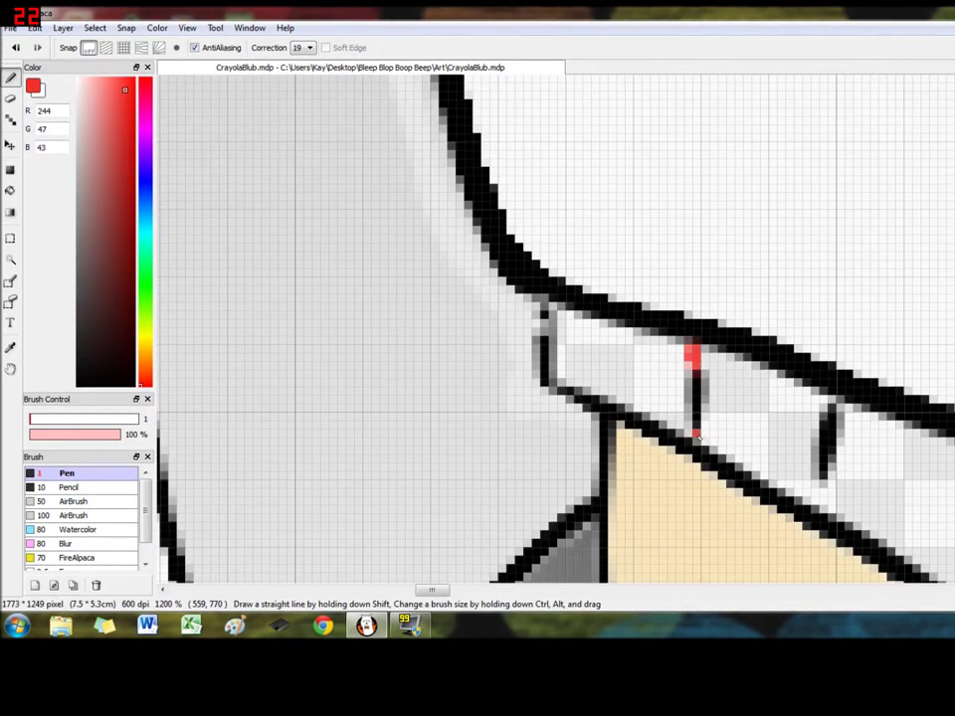
click(10, 189)
click(628, 345)
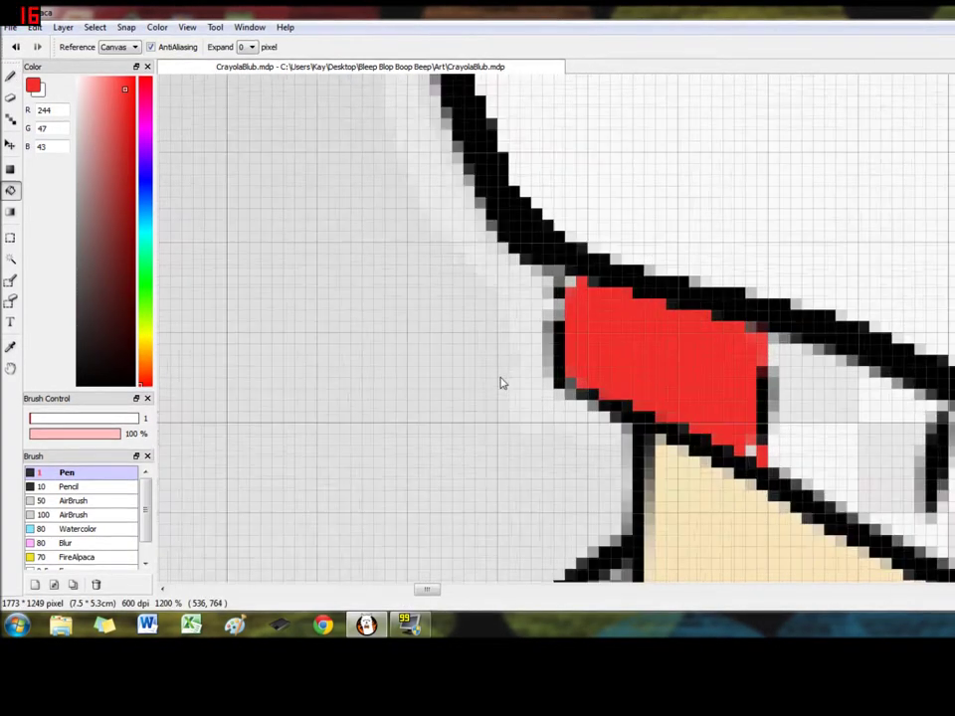
Sample orange RGB 243, 145, 42 from the pocket strip, close the right cuff's second divider and fill the second section.
scroll(501, 384, down, 4)
click(9, 347)
click(308, 382)
click(10, 190)
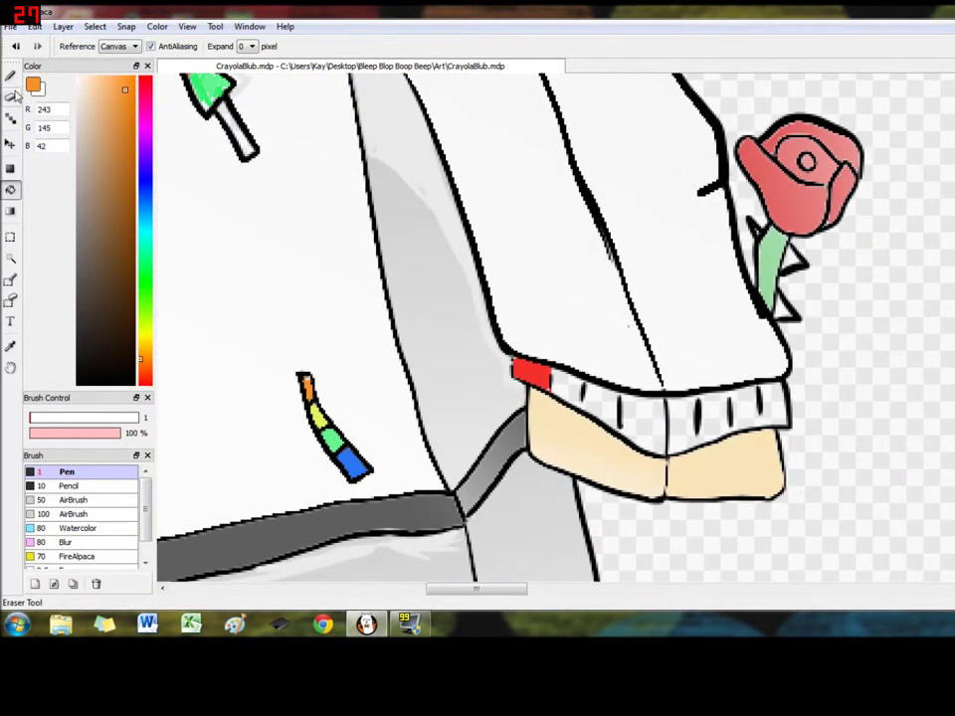
click(10, 76)
scroll(698, 452, up, 5)
scroll(313, 340, down, 3)
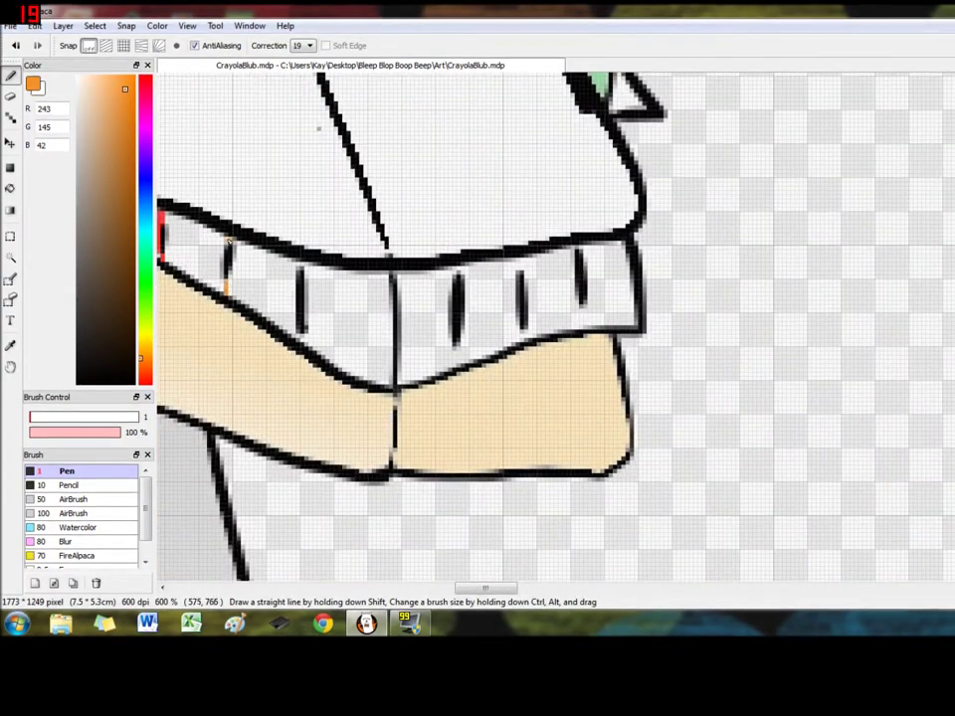
click(10, 189)
click(206, 237)
Sample the left drawstring's yellow and fill the third section of the right sleeve's cuff with it.
scroll(266, 457, up, 1)
scroll(266, 457, down, 6)
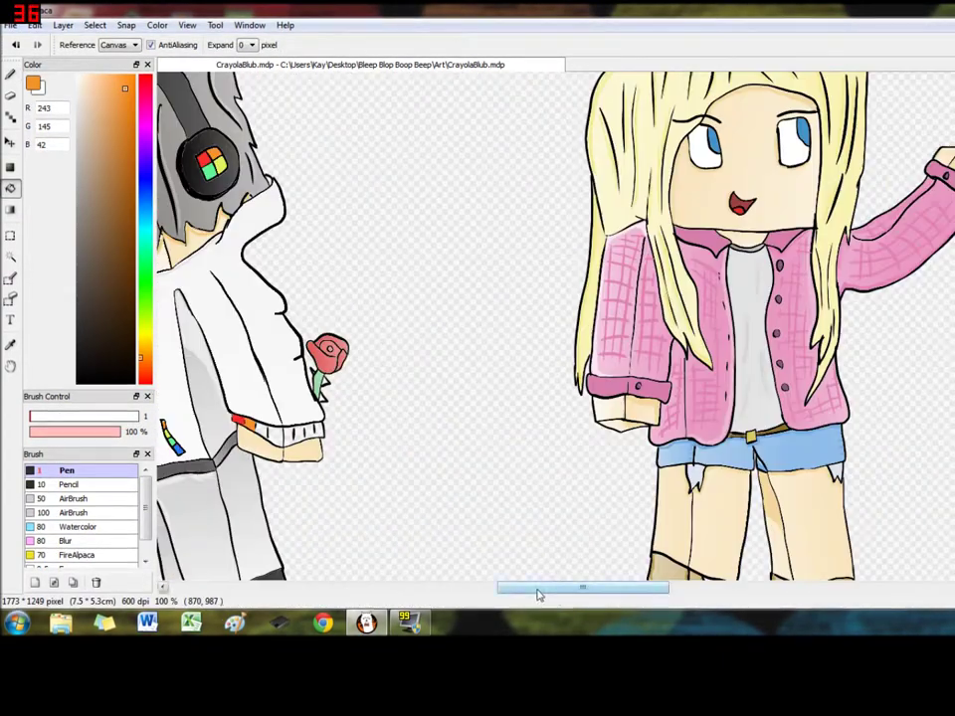
drag(538, 589, 460, 589)
click(9, 344)
scroll(447, 384, up, 1)
click(418, 256)
click(10, 188)
click(786, 473)
Sample the right drawstring's green RGB 100, 245, 145 and fill the fourth section of the right sleeve's cuff.
click(10, 344)
click(525, 262)
click(10, 188)
click(810, 477)
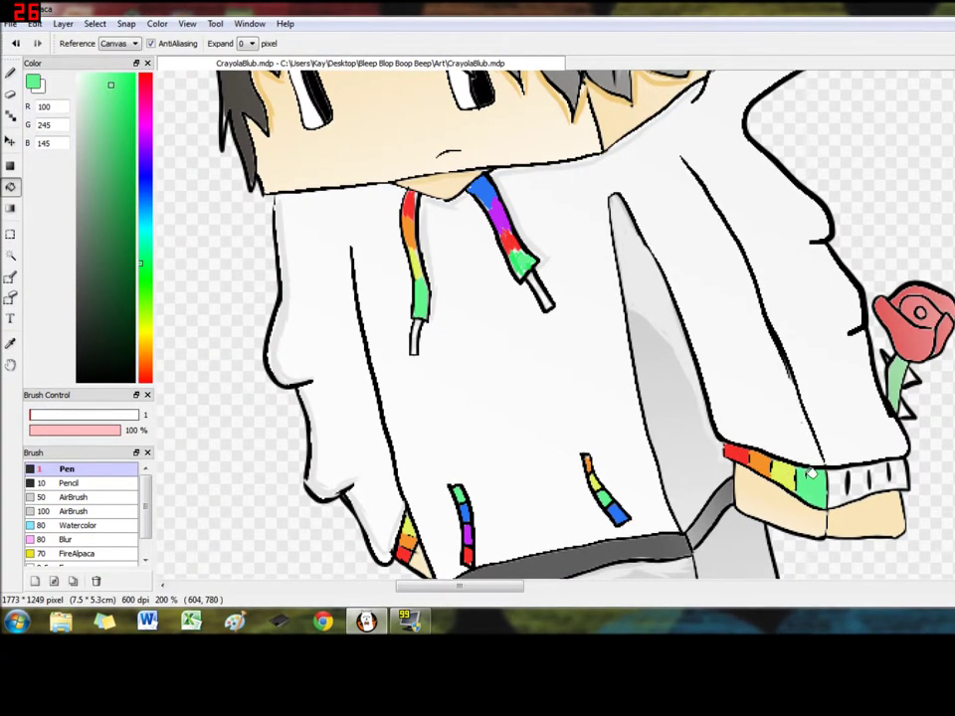
Fill the unpainted and uneven patches at the right drawstring's lower end with green RGB 100, 245, 145.
scroll(503, 268, up, 3)
click(662, 300)
click(662, 123)
click(617, 102)
click(683, 121)
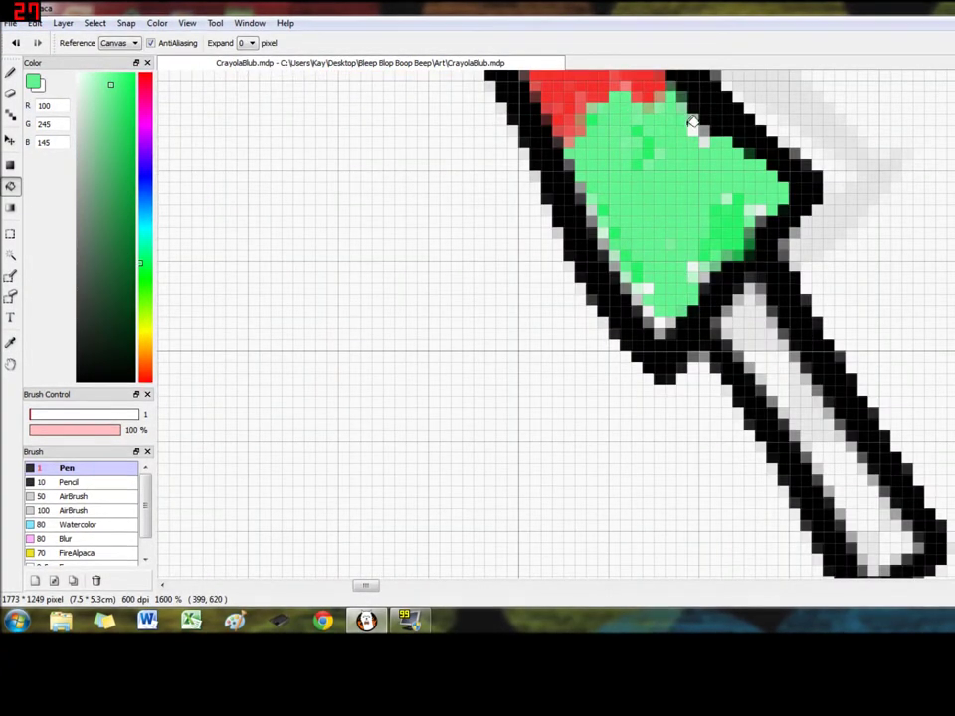
click(714, 229)
Sample the drawstring's blue RGB 42, 118, 243, extend the cuff's next divider and fill the fifth section of the right cuff.
scroll(608, 198, down, 6)
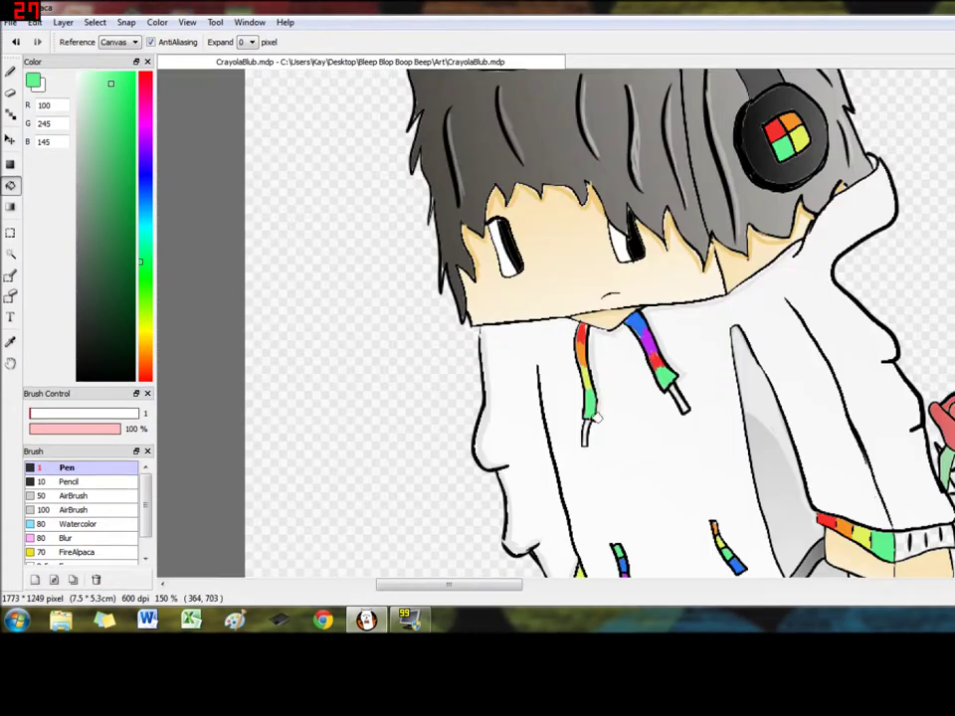
scroll(627, 418, up, 5)
scroll(770, 376, down, 5)
drag(448, 586, 541, 586)
click(10, 341)
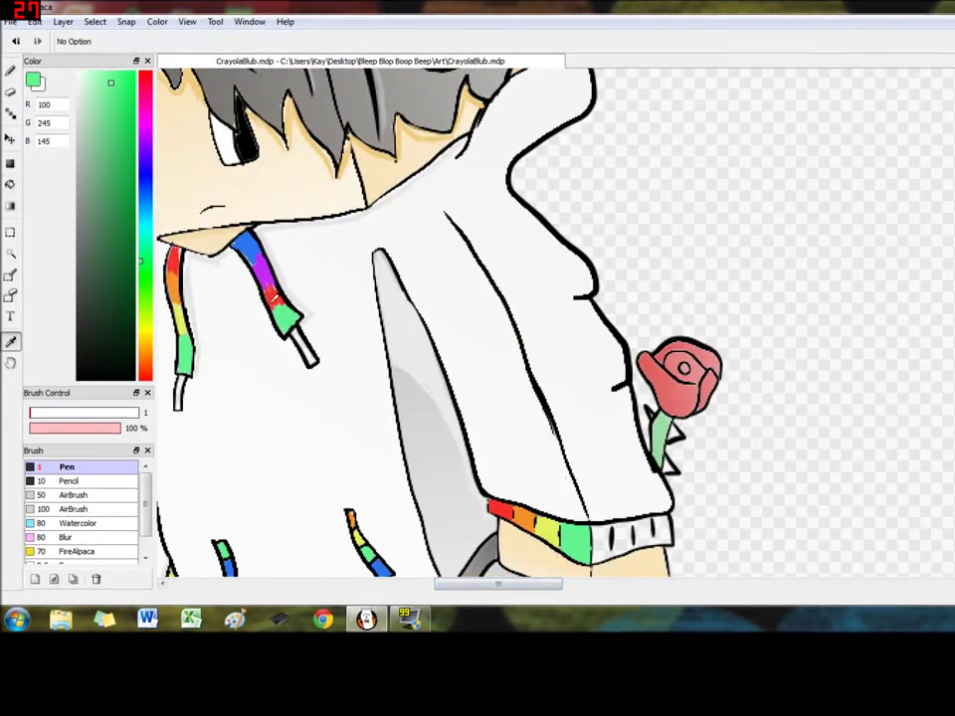
click(244, 247)
click(10, 184)
scroll(616, 557, up, 4)
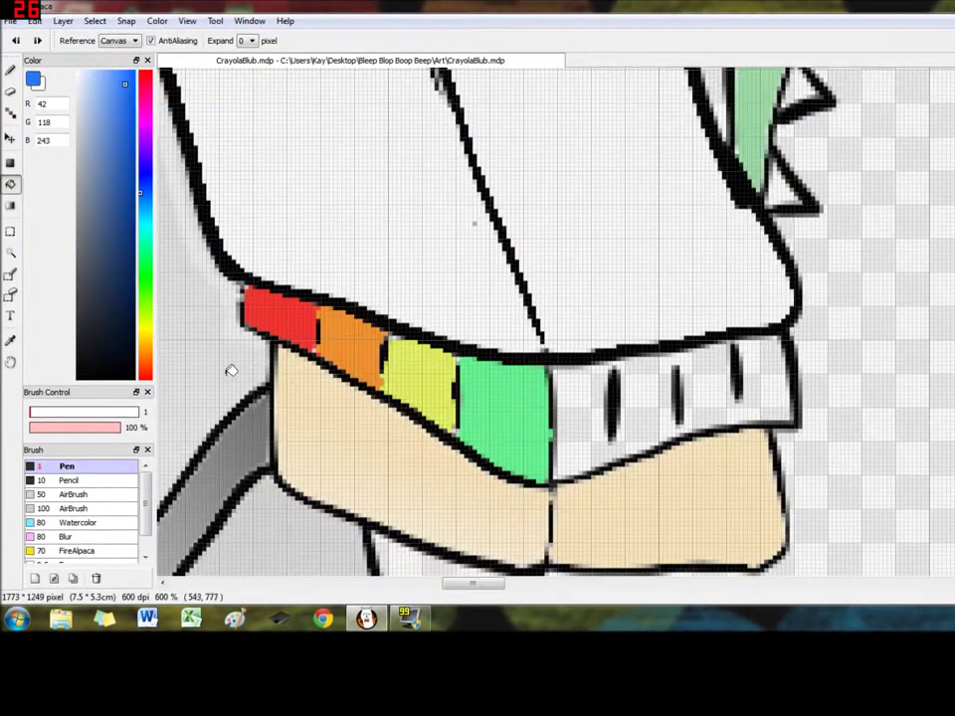
click(10, 70)
drag(613, 364, 614, 460)
key(g)
click(582, 390)
Close the next divider with purple RGB 194, 42, 243 and fill the sixth section of the right cuff with it.
drag(472, 582, 496, 584)
key(i)
click(10, 69)
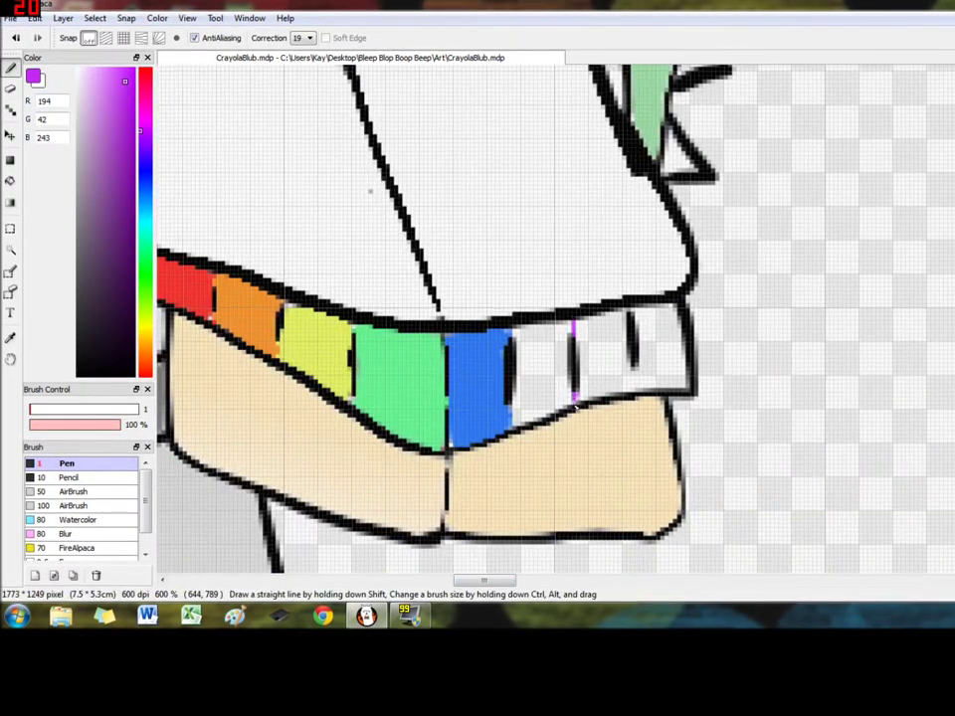
key(g)
click(544, 341)
Sample the cuff's red RGB 244, 47, 43, close the last divider and fill the seventh section of the right cuff.
click(183, 260)
key(g)
key(b)
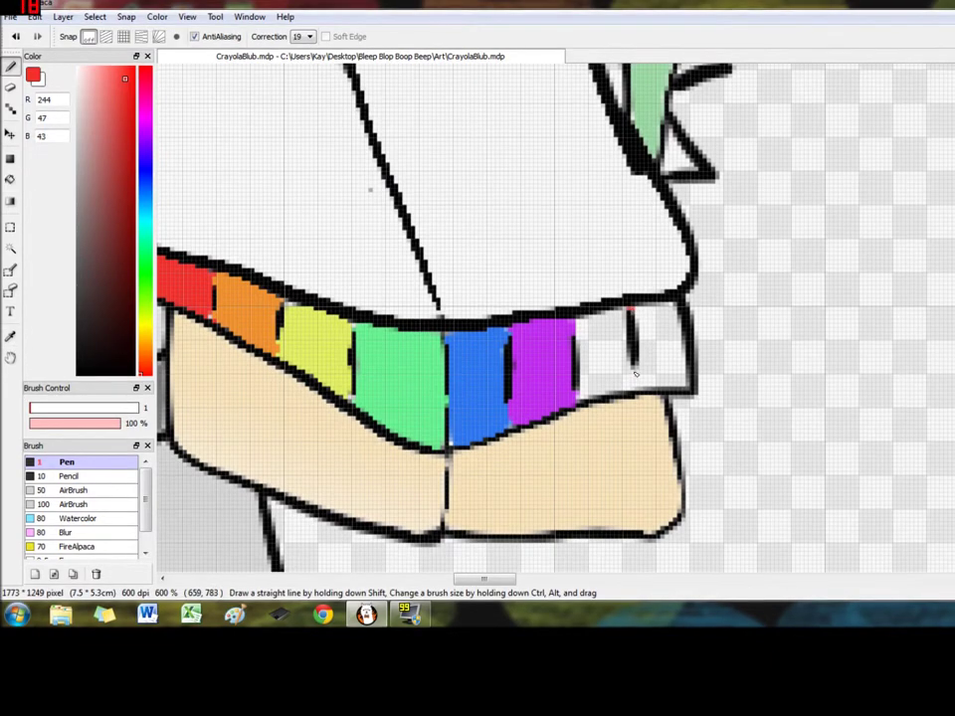
click(10, 179)
click(614, 358)
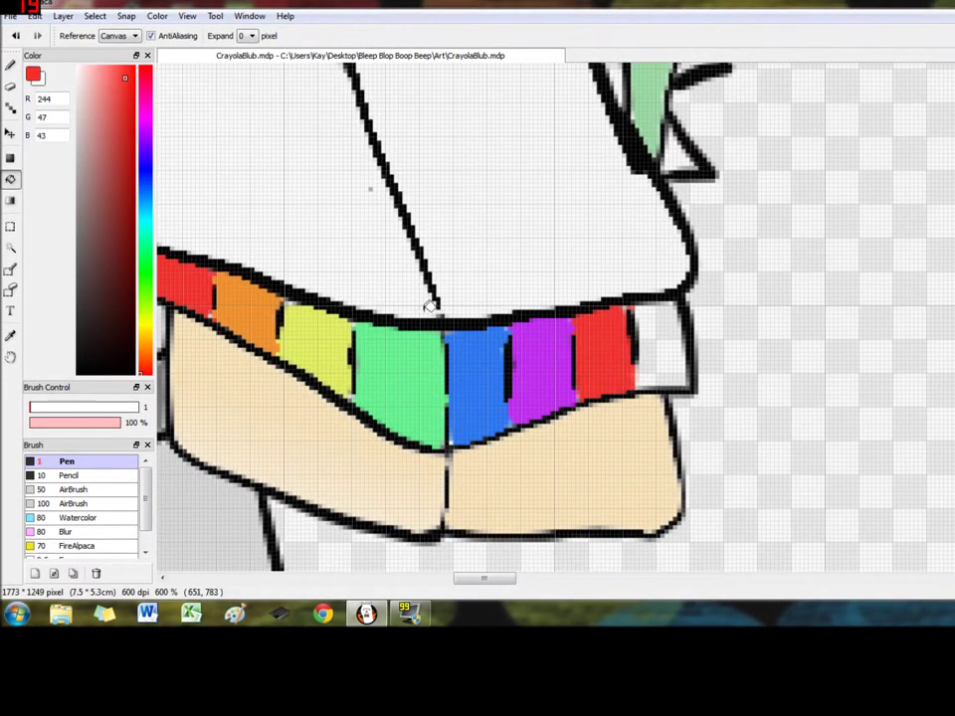
Sample the cuff's orange RGB 243, 145, 42 and fill the last section of the right sleeve's cuff.
click(10, 337)
click(245, 305)
click(10, 179)
click(659, 336)
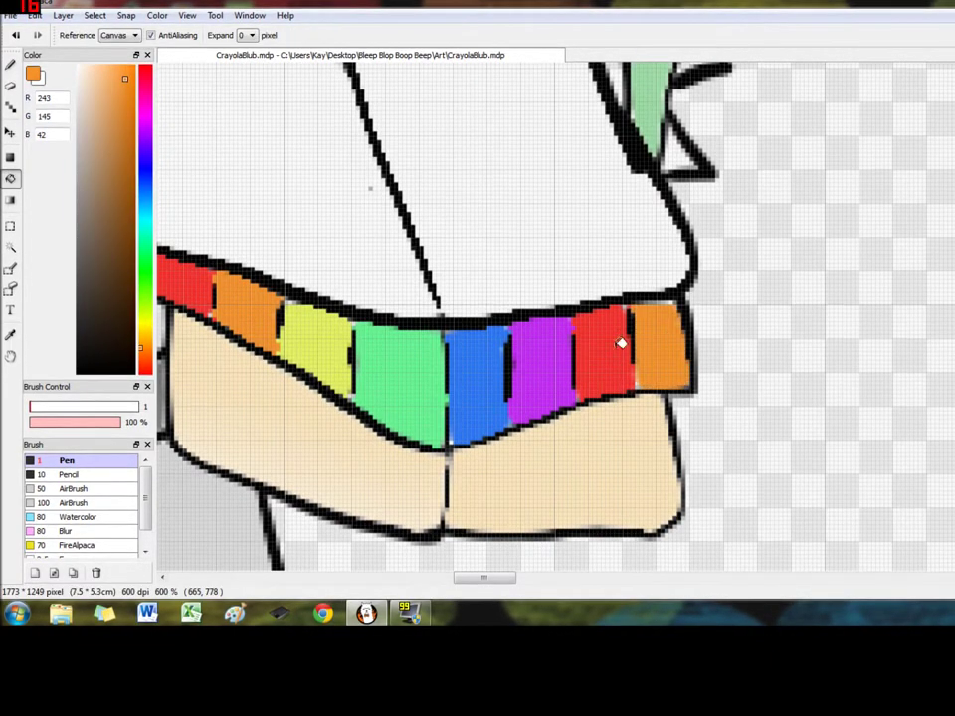
Sample the hoodie's grey RGB 228, 228, 228, darken it to RGB 194, 194, 194 and shade the right sleeve's folds and right pocket.
scroll(267, 445, down, 8)
scroll(455, 429, up, 4)
drag(582, 577, 426, 578)
click(10, 335)
scroll(366, 389, up, 4)
click(394, 368)
scroll(394, 368, down, 5)
click(436, 454)
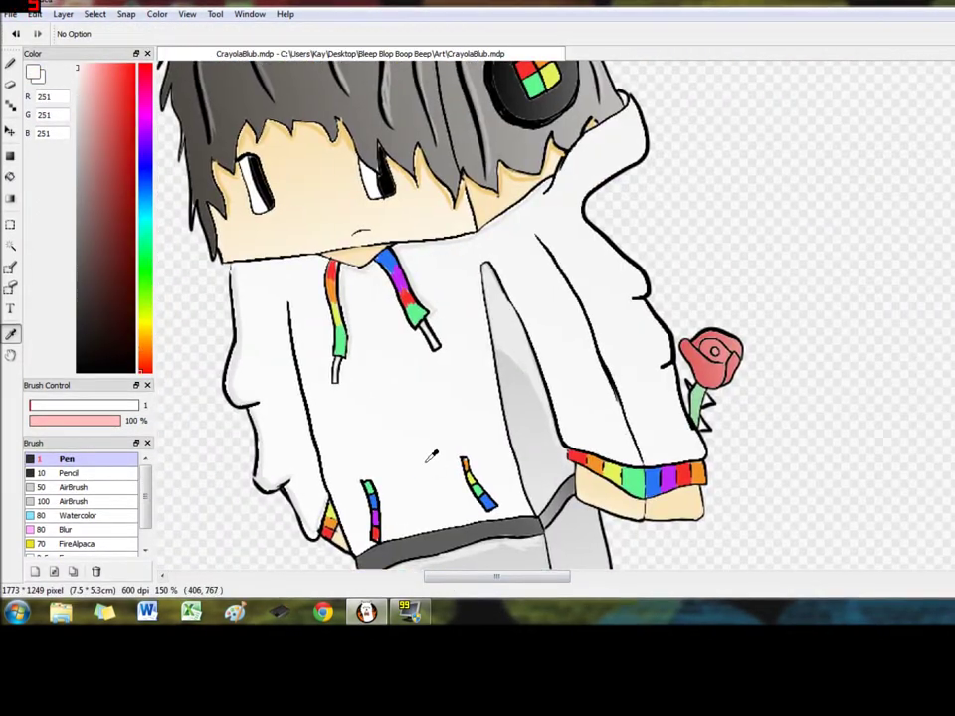
click(267, 480)
click(10, 61)
drag(888, 377, 881, 296)
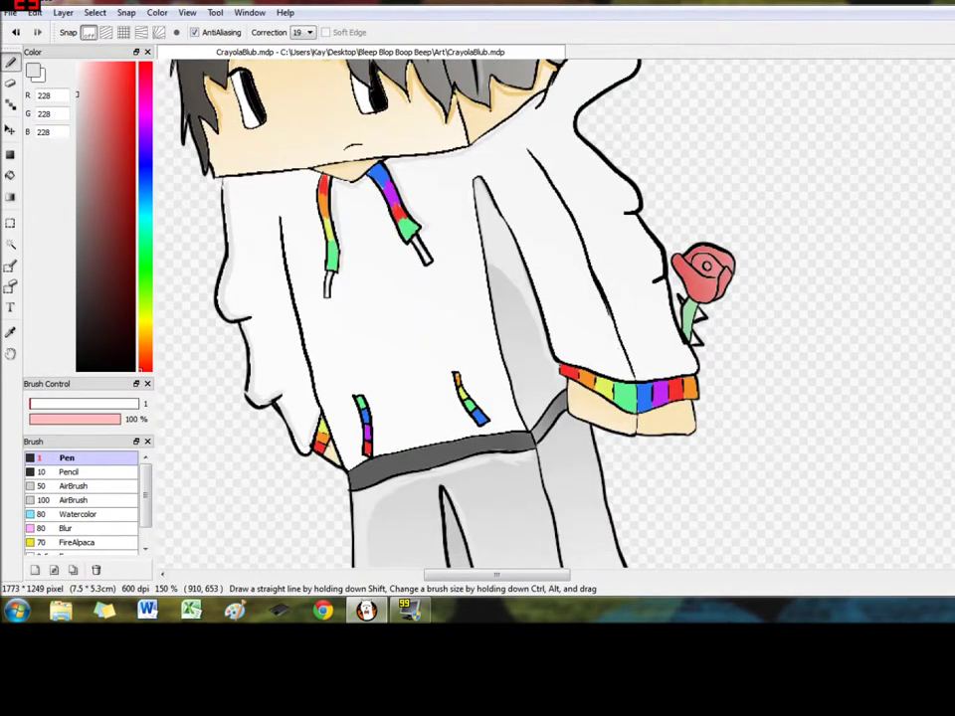
scroll(889, 186, up, 1)
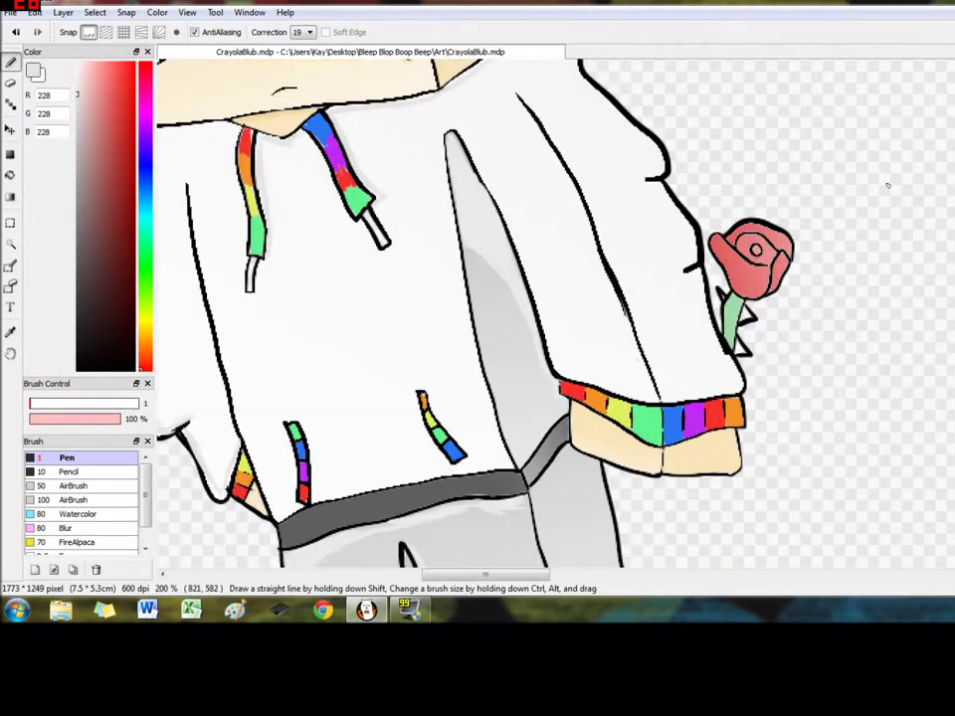
click(77, 111)
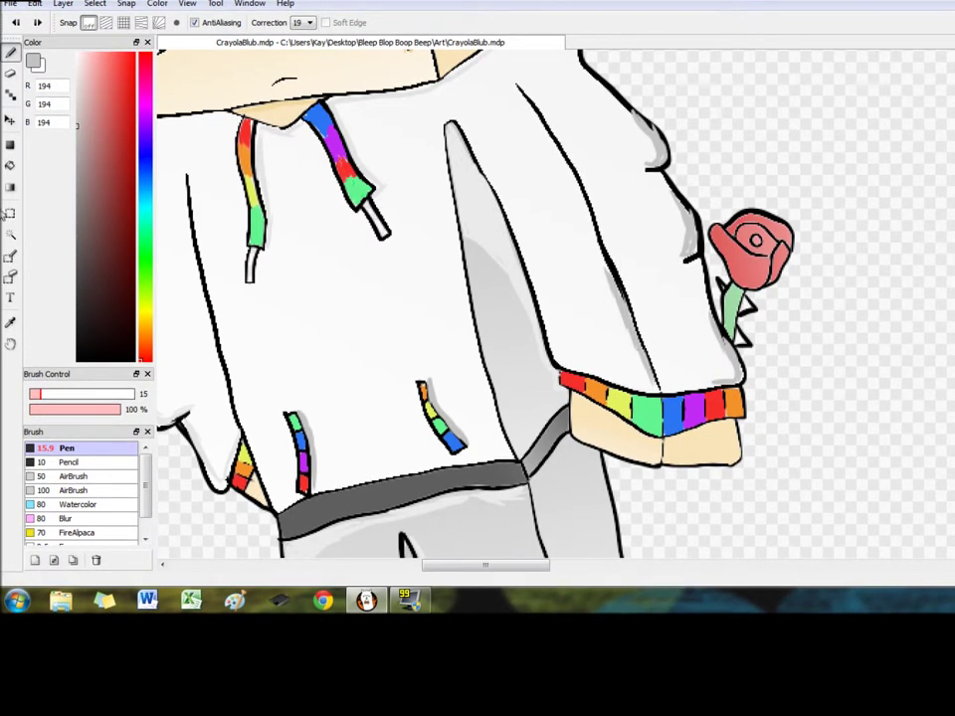
Fill the rose stem's thorns with darker green RGB 119, 203, 132, including the small thorn beside the sleeve.
click(259, 231)
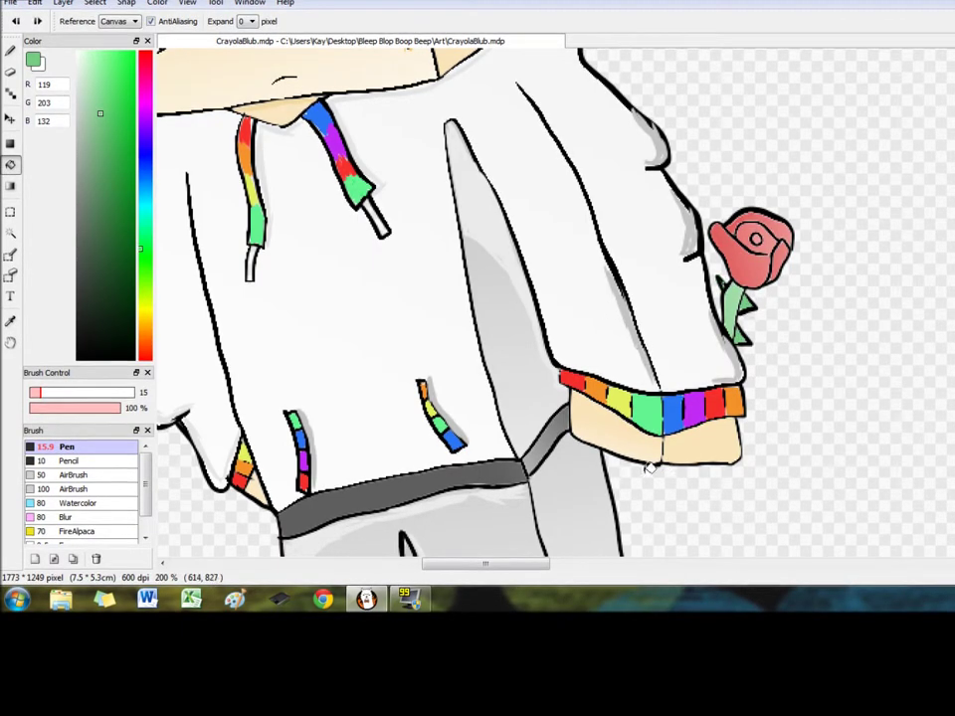
scroll(735, 286, up, 7)
click(486, 202)
click(472, 177)
click(453, 180)
click(491, 159)
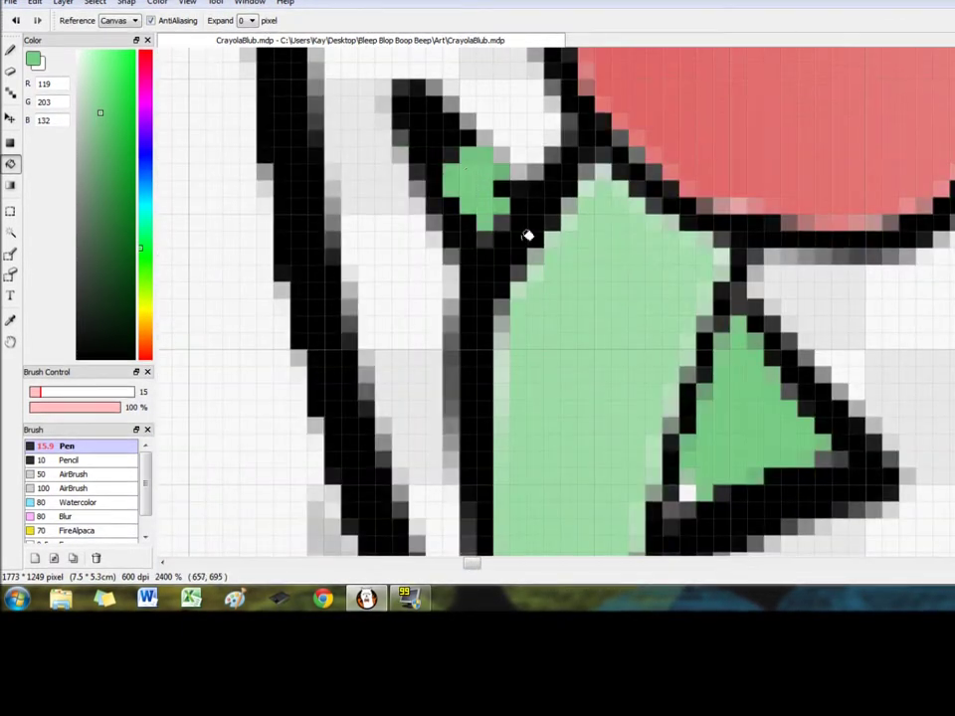
scroll(527, 234, down, 10)
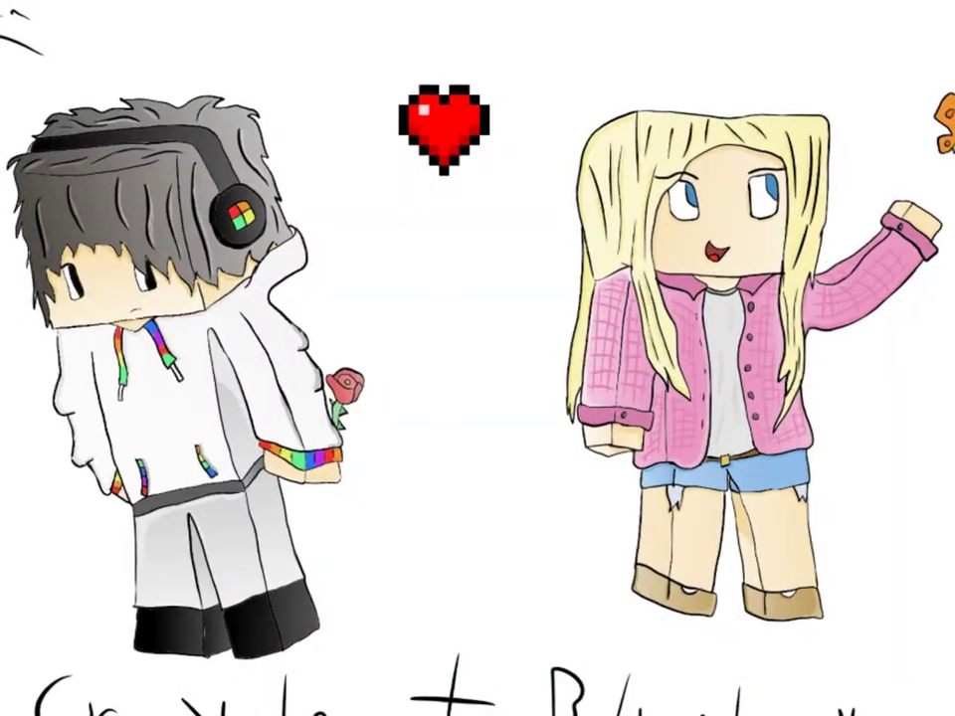